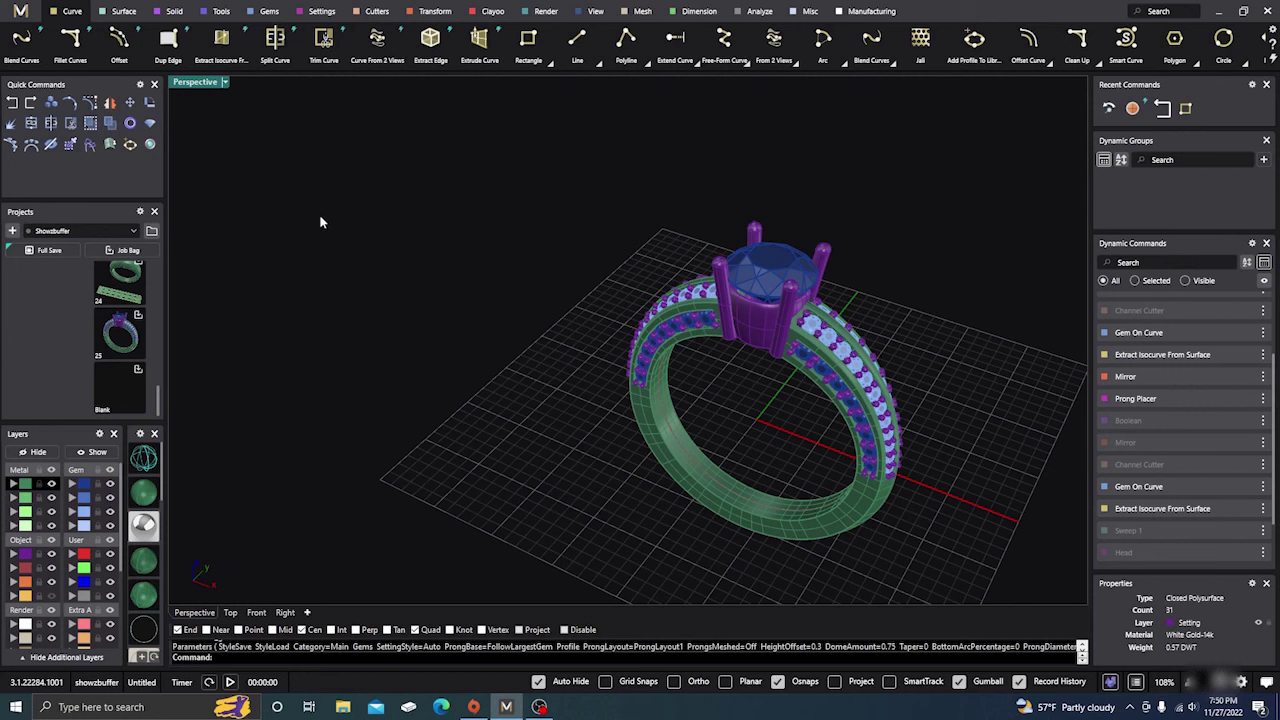
Step: Display Render Studio in the workspace beside the ring model
left_click(20, 14)
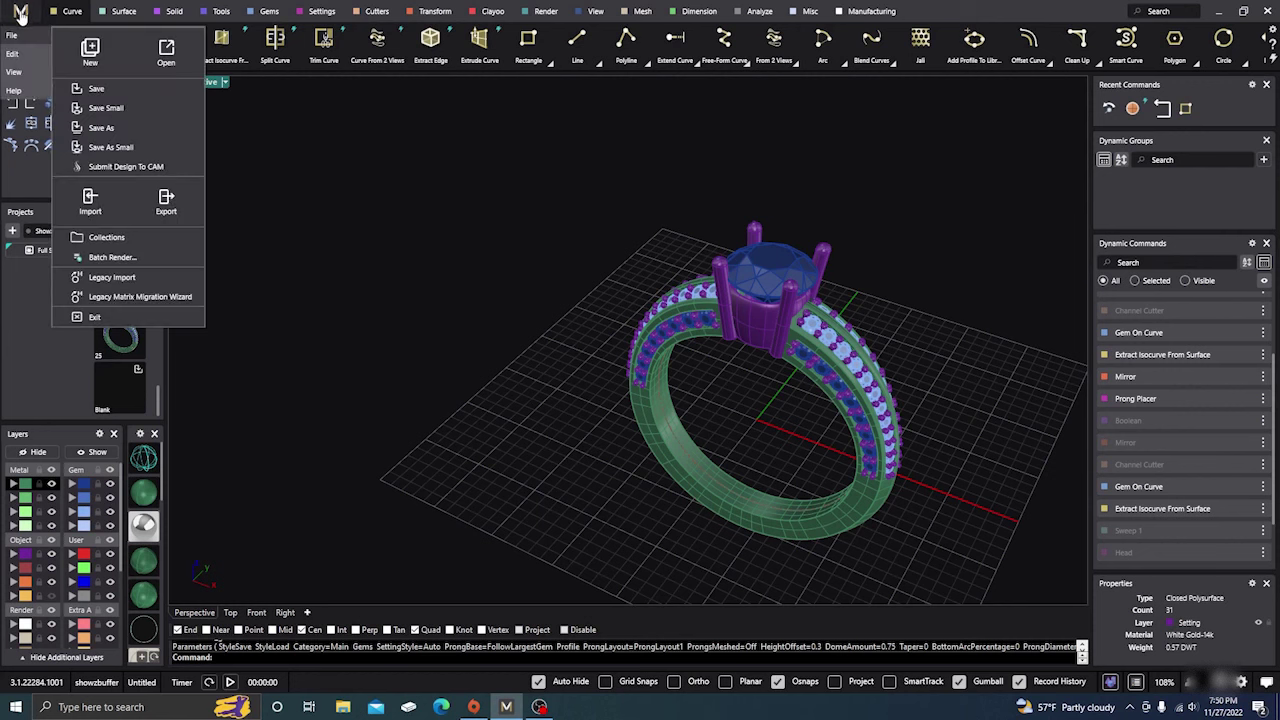
left_click(14, 72)
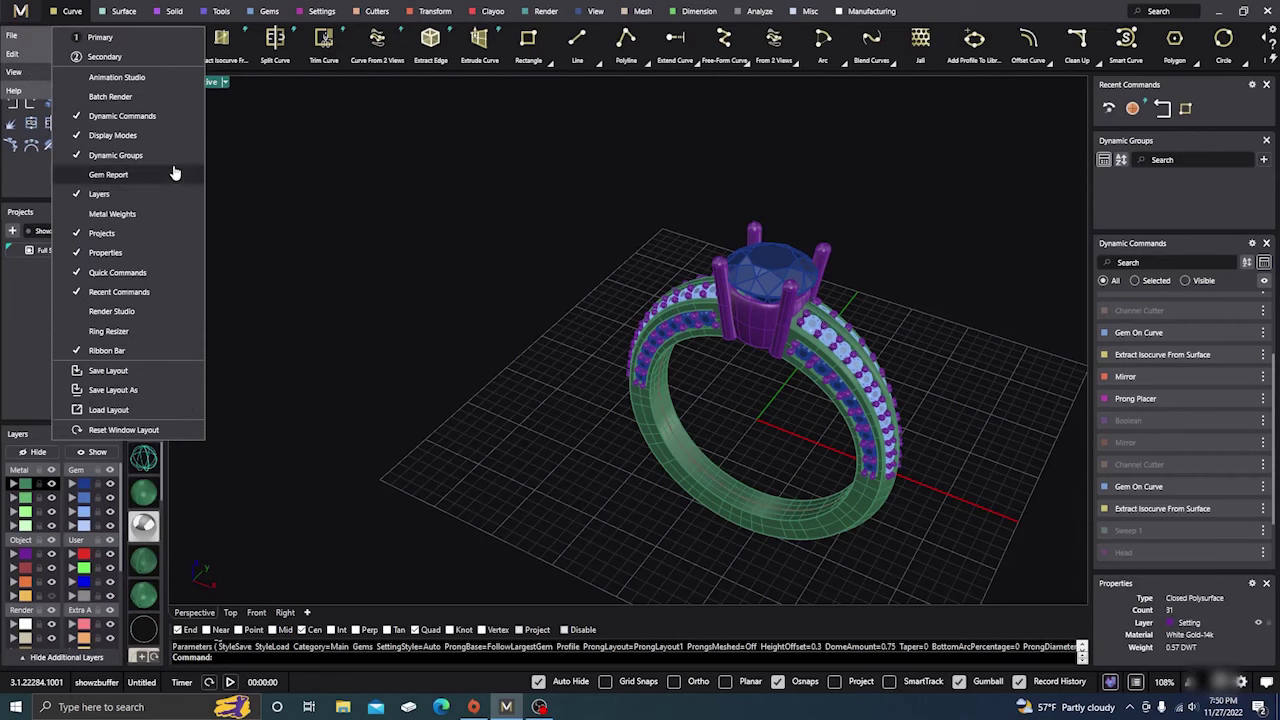
left_click(267, 233)
left_click(12, 35)
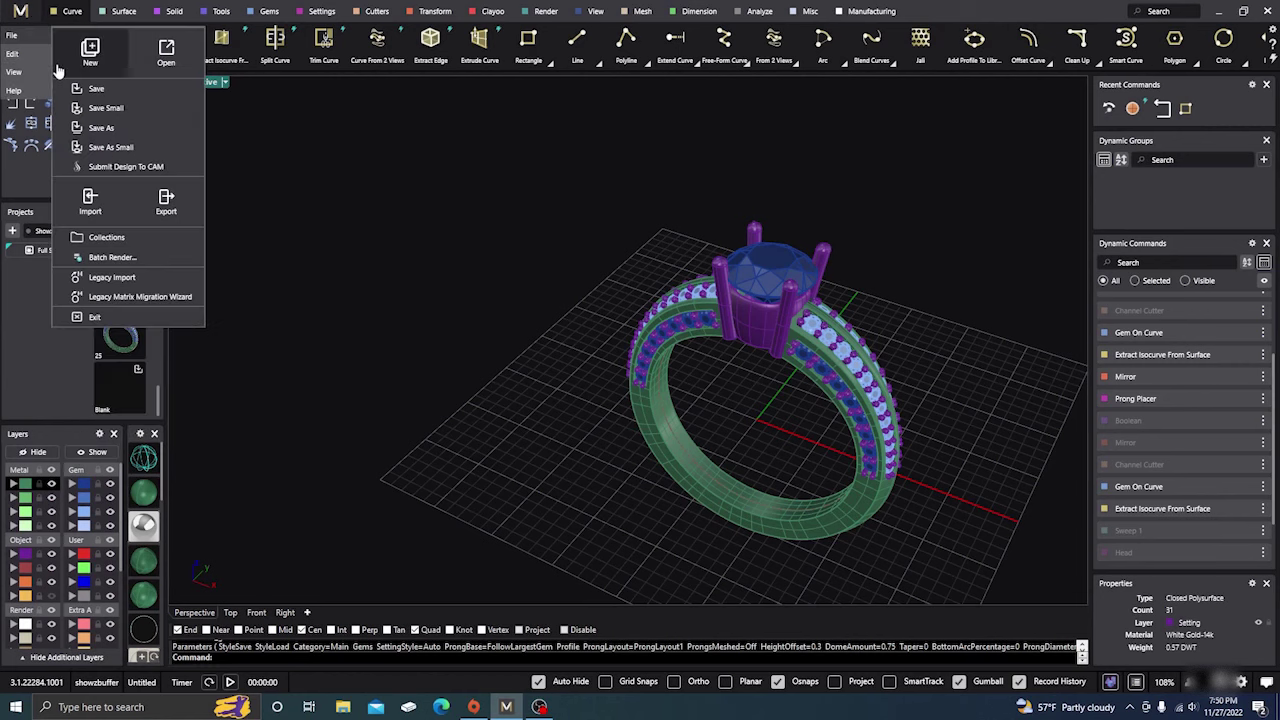
left_click(14, 72)
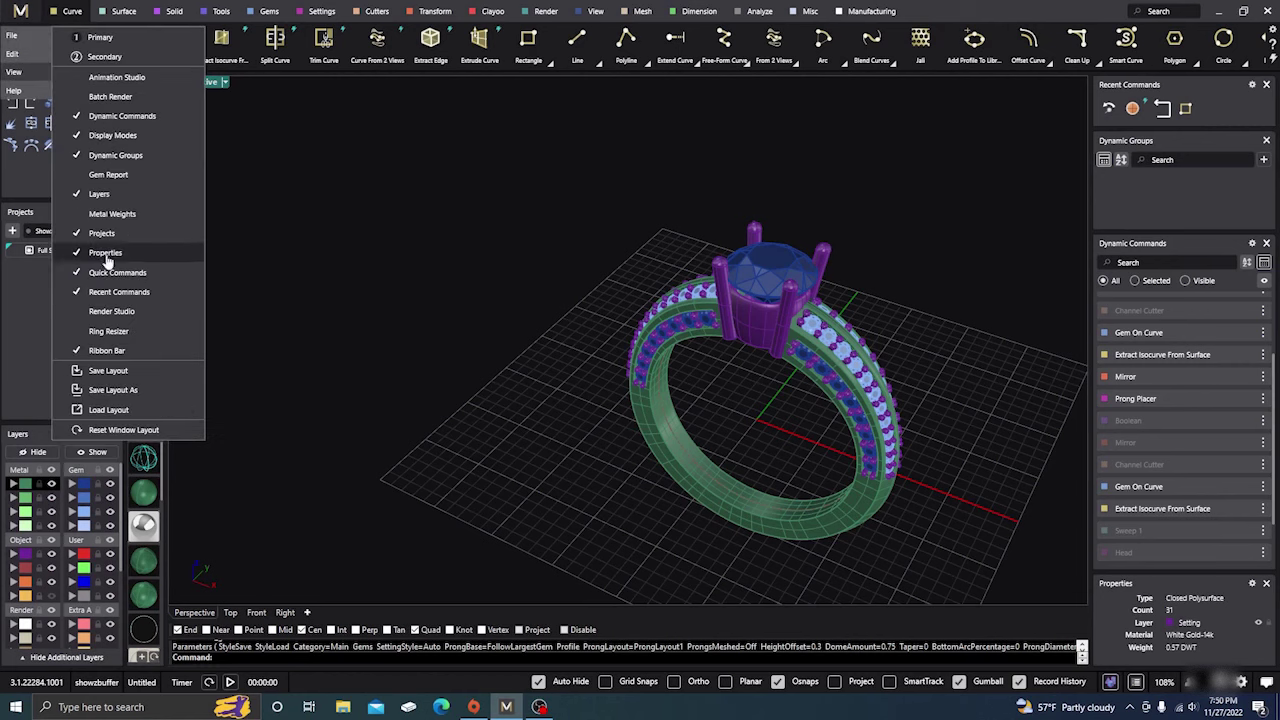
left_click(97, 318)
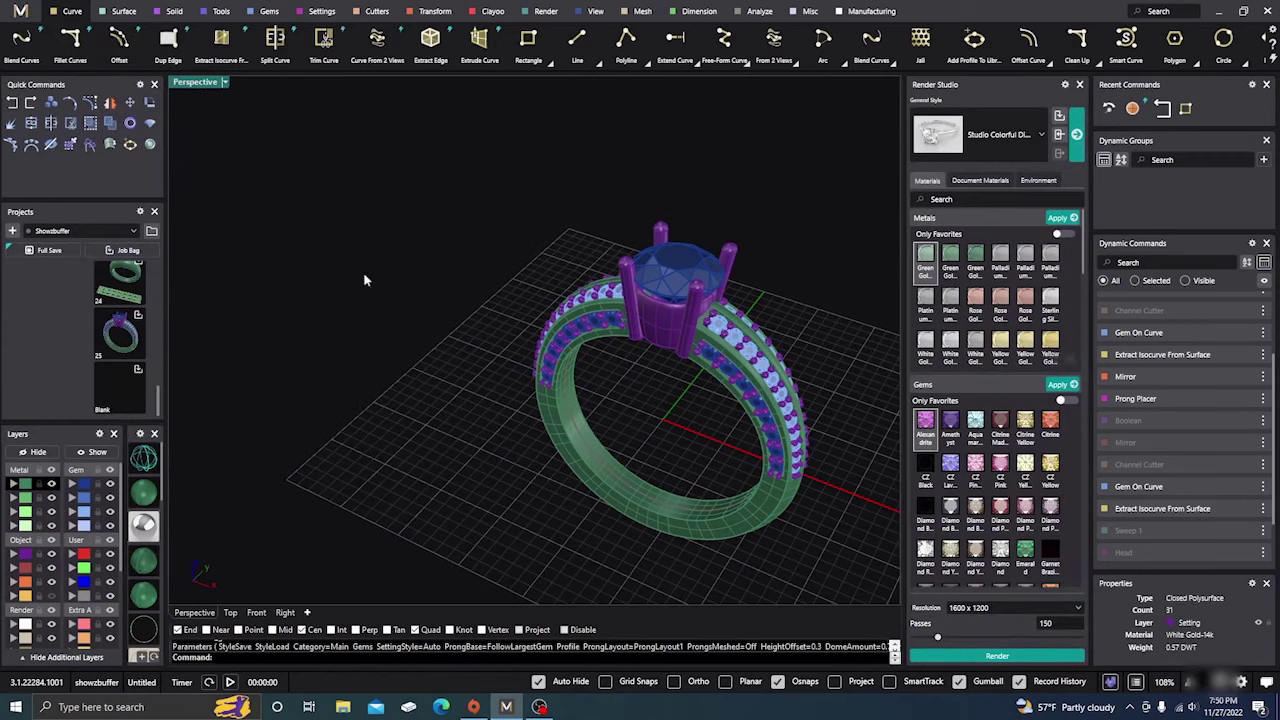
Step: Hide Render Studio from the workspace again
left_click(21, 12)
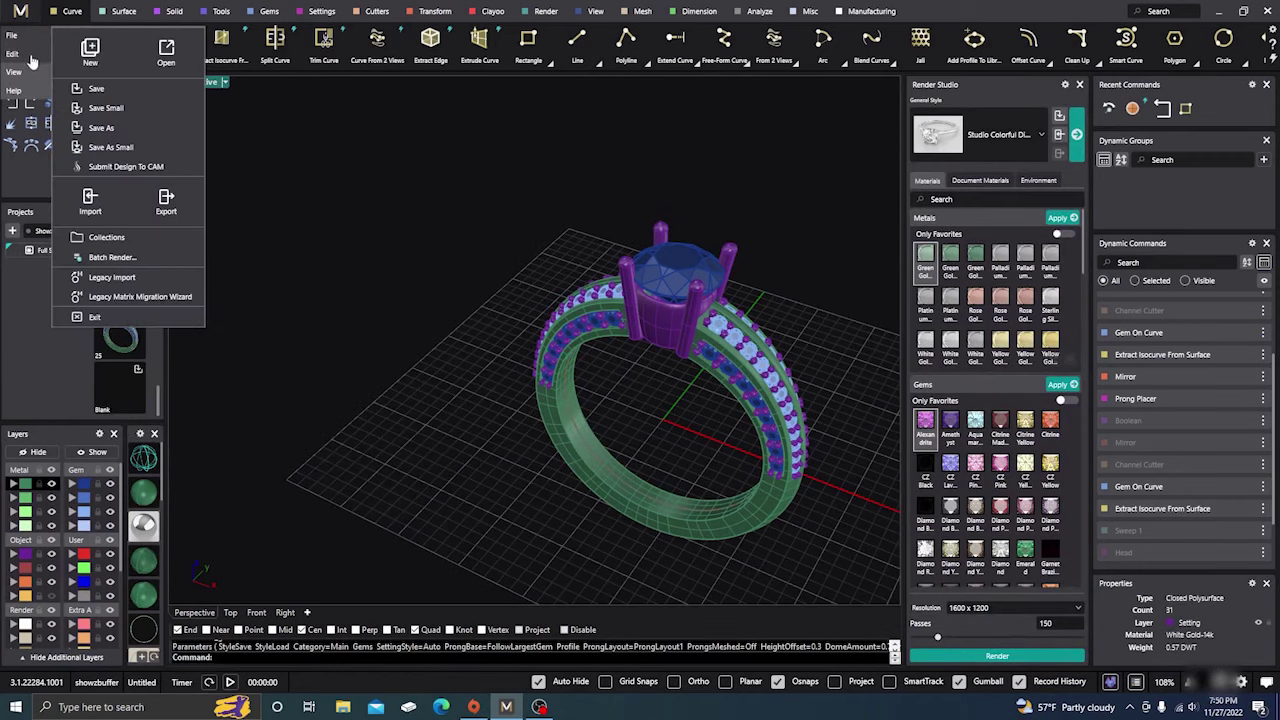
left_click(14, 72)
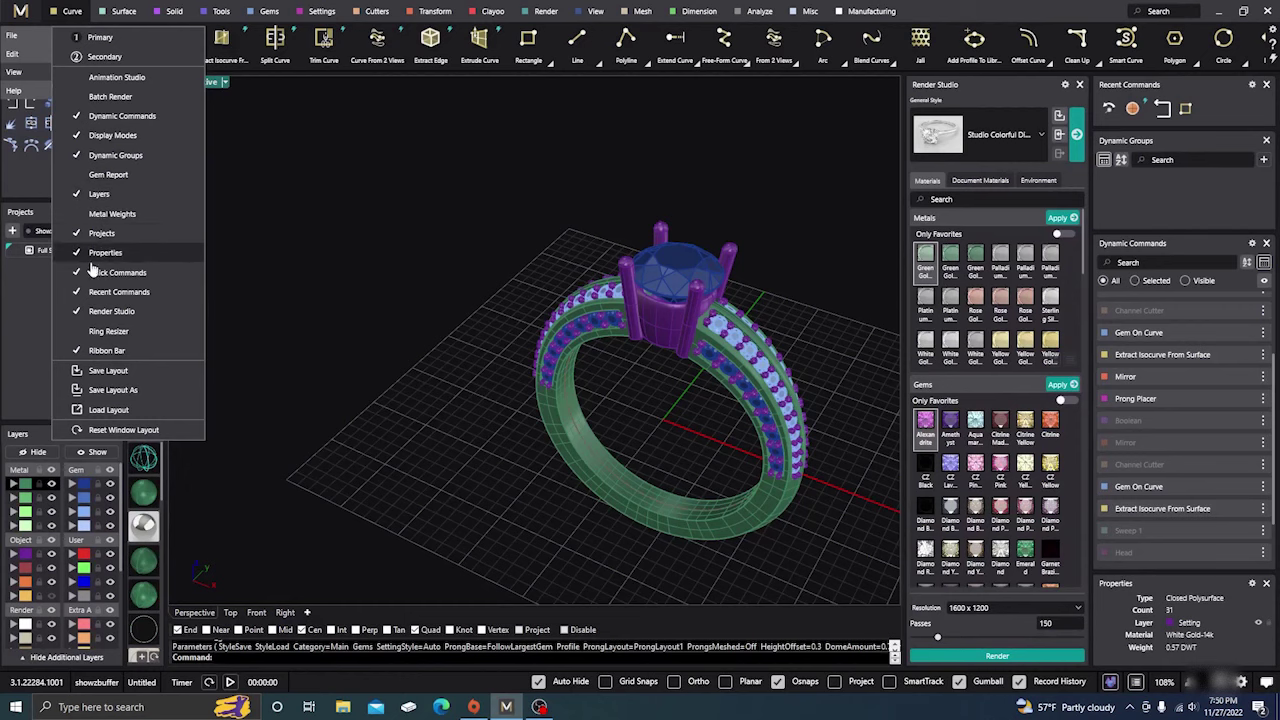
left_click(103, 311)
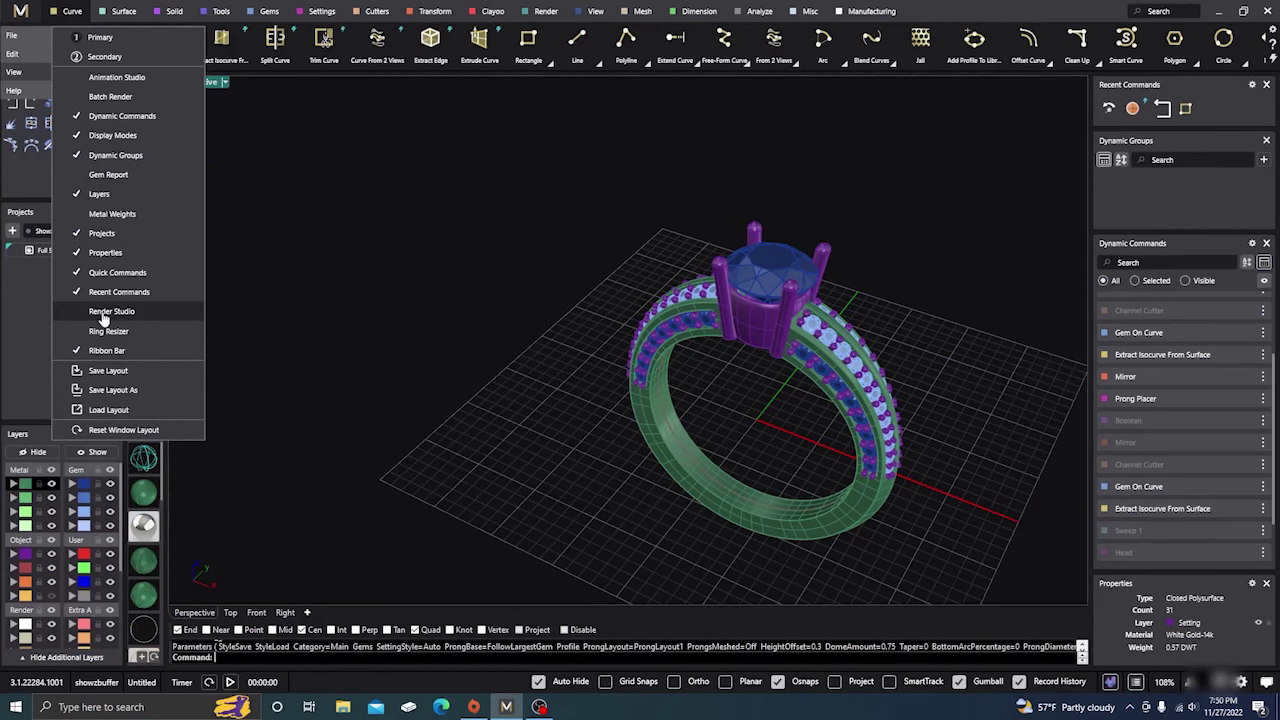
Step: Display the Gem Report in the workspace and hide it again
left_click(100, 176)
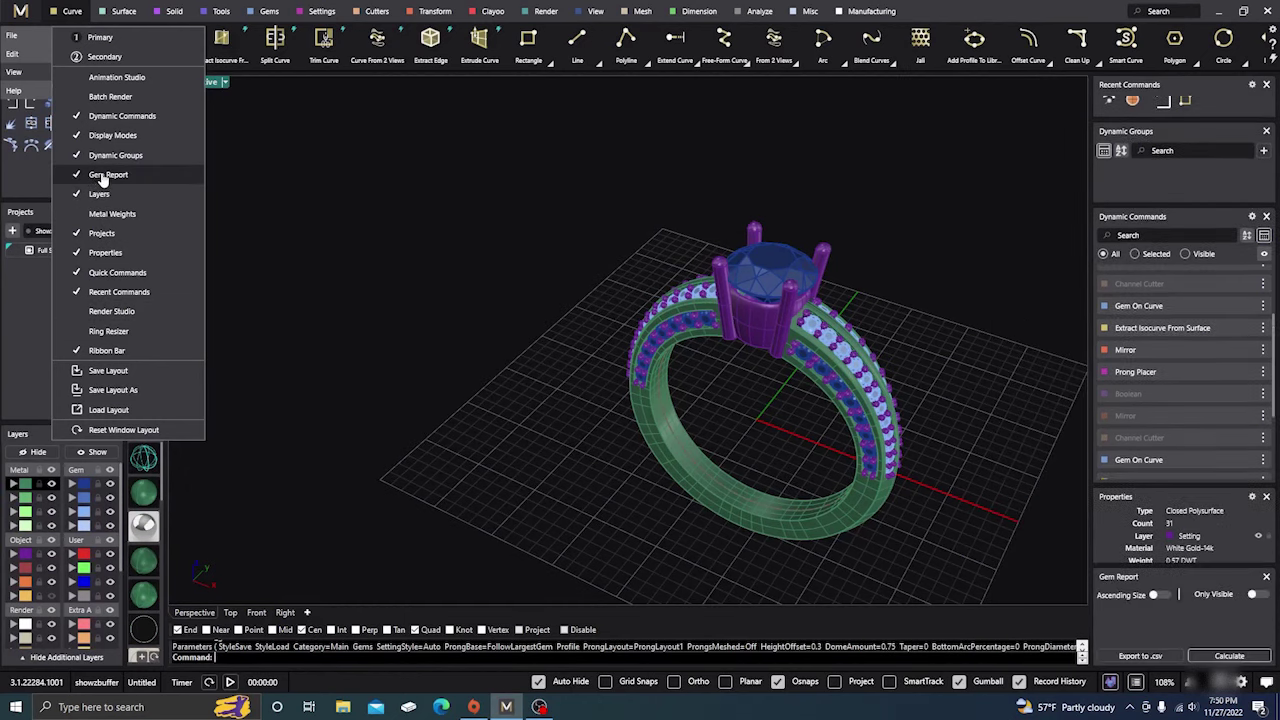
left_click(1124, 484)
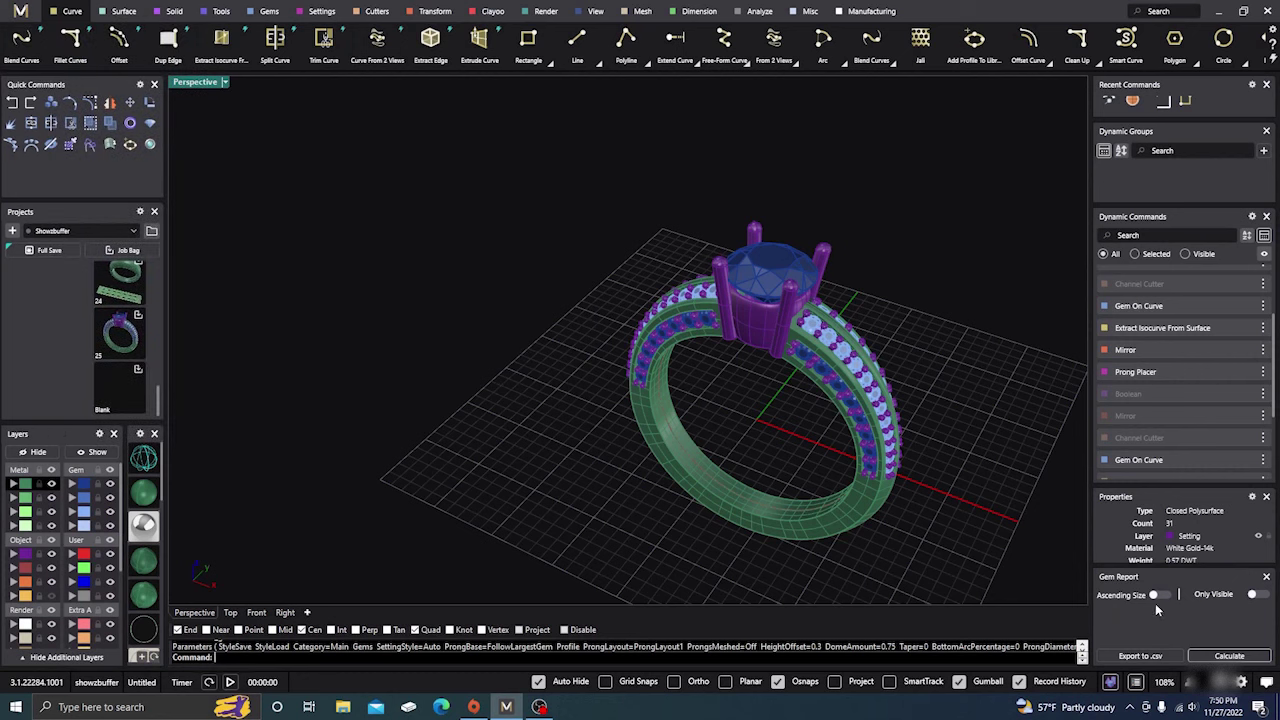
left_click(20, 11)
mouse_move(33, 38)
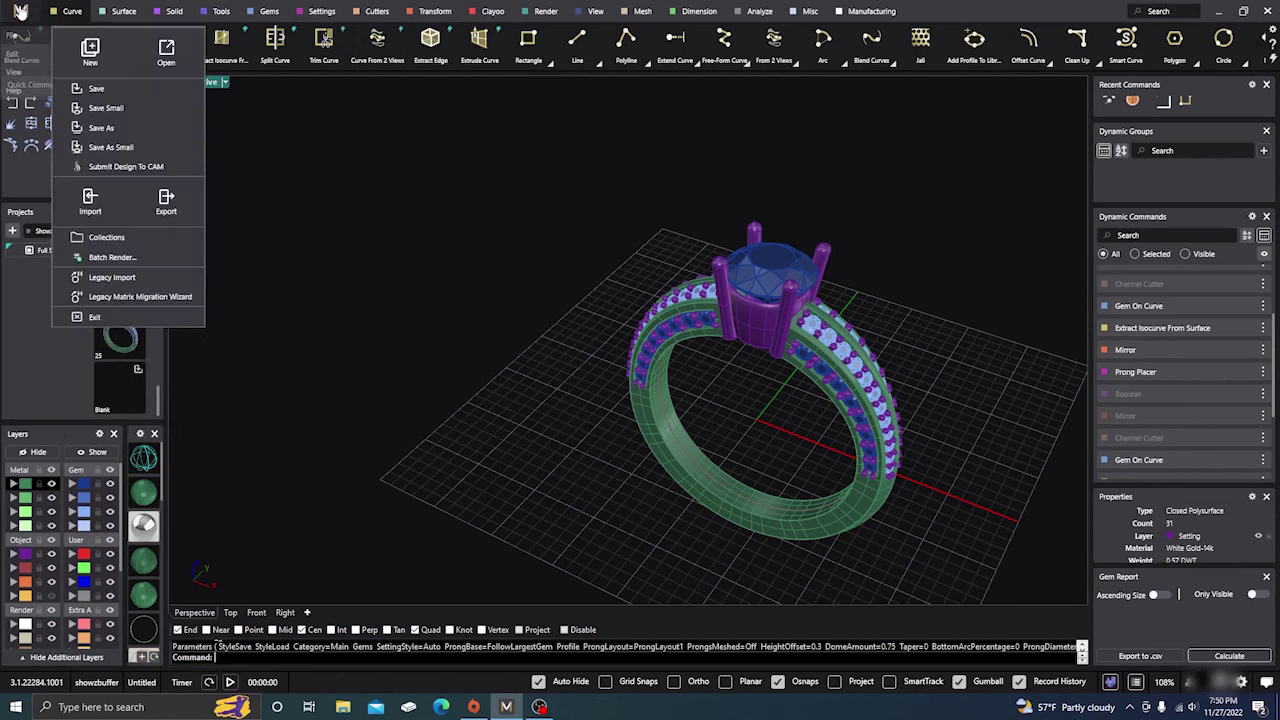
mouse_move(22, 72)
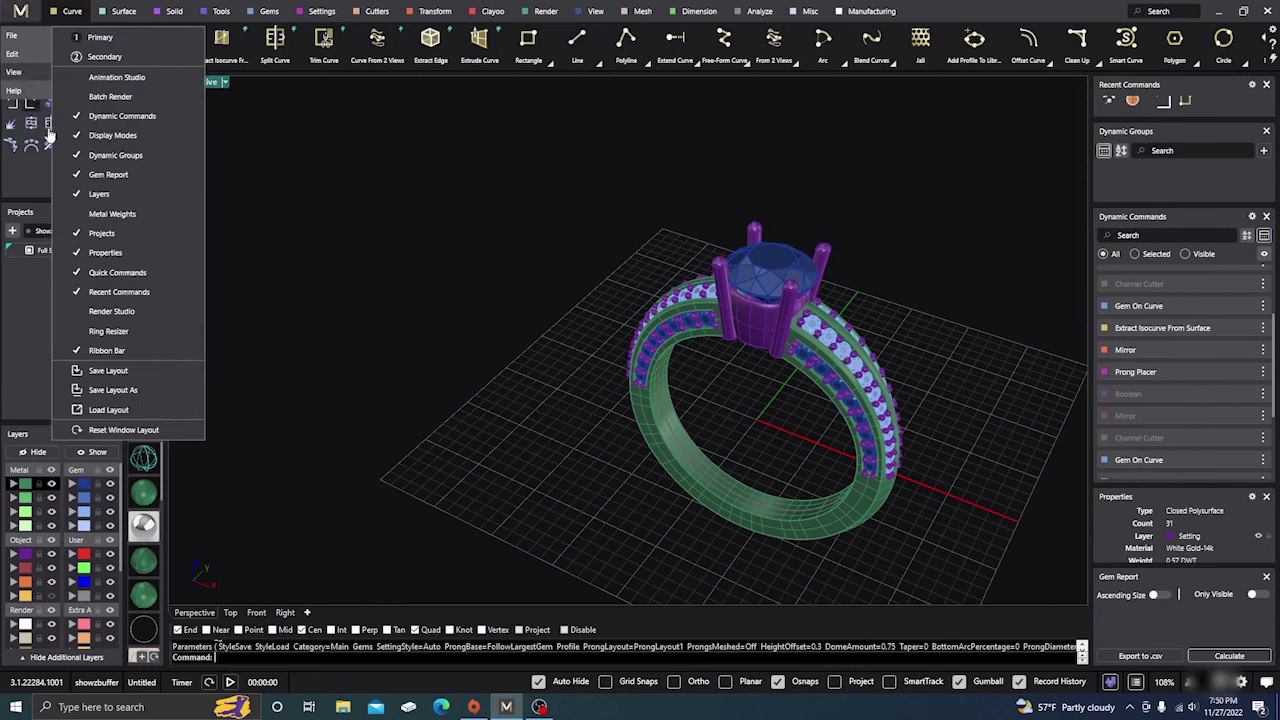
left_click(96, 176)
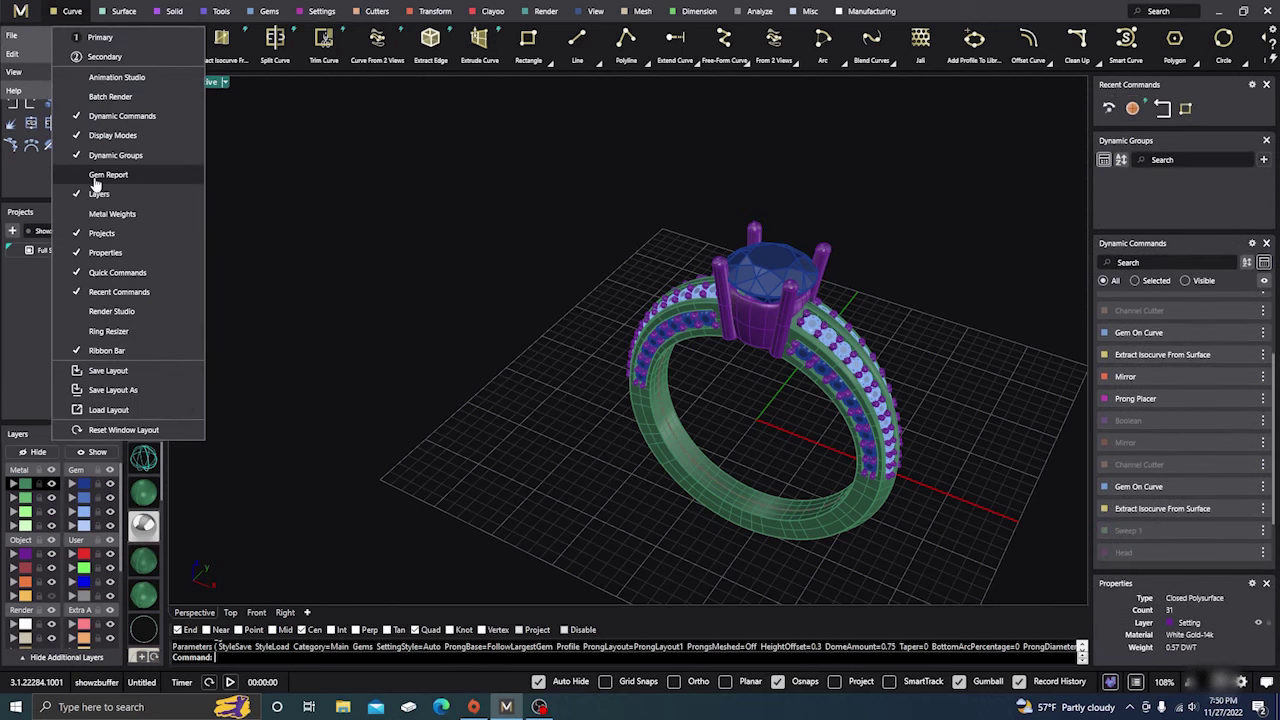
Step: Hide Dynamic Commands from the workspace and display it again
left_click(91, 117)
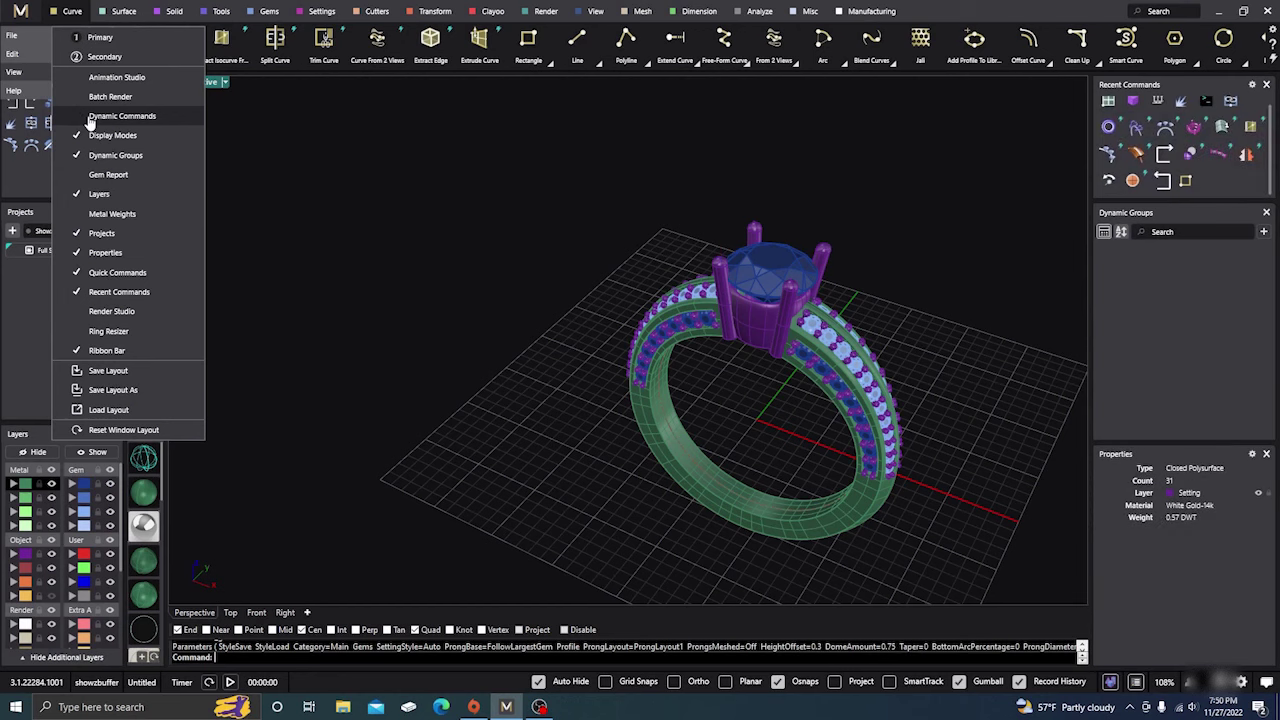
left_click(91, 118)
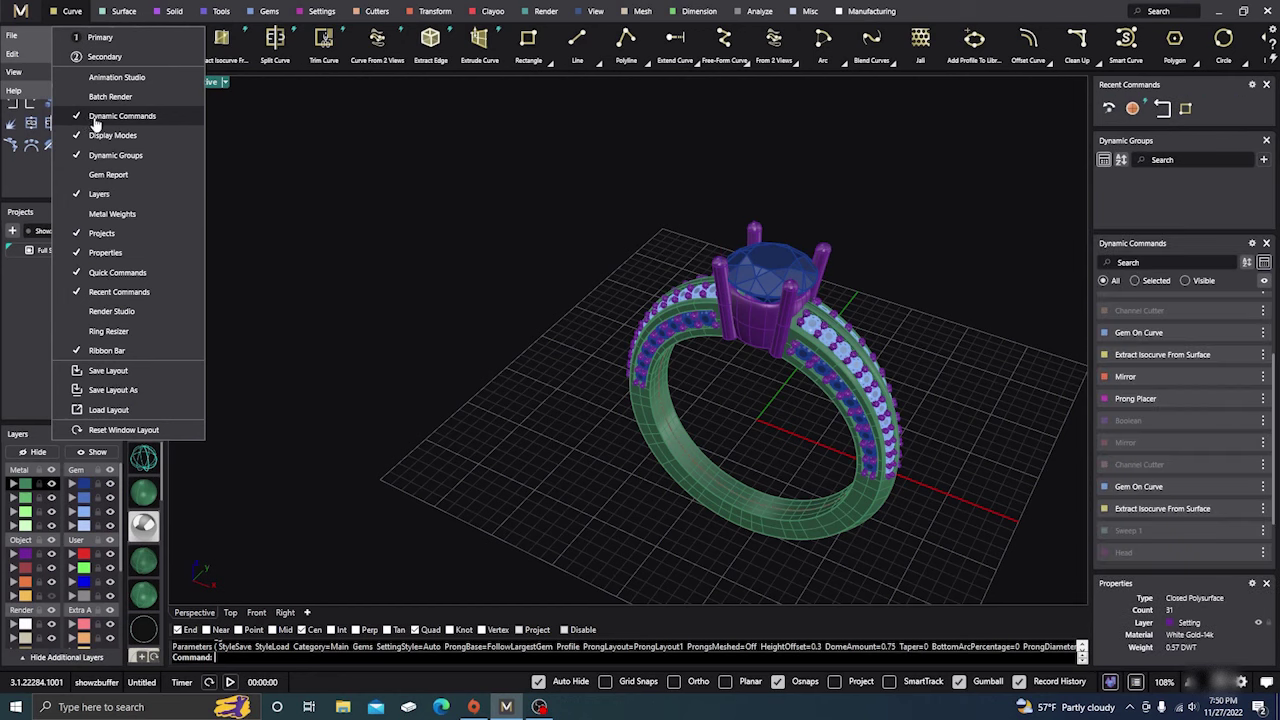
left_click(236, 150)
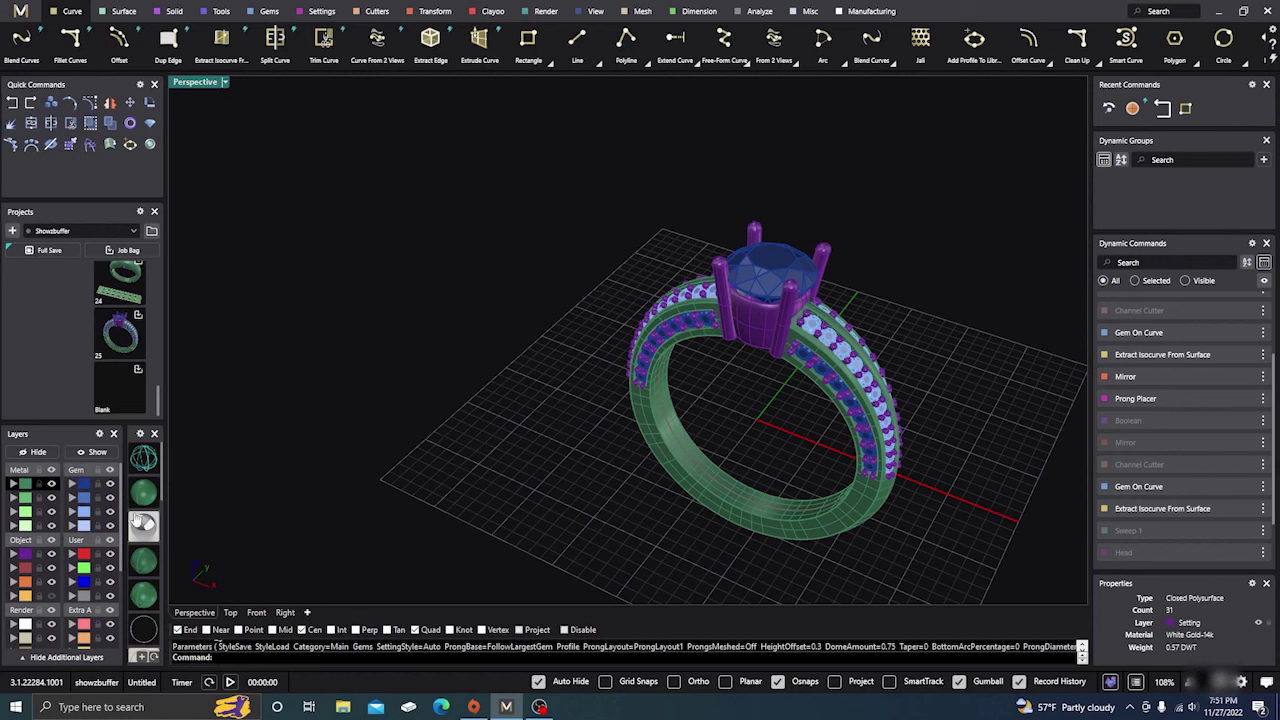
Step: Look over the Quick Commands and Dynamic Commands preferences and close them
left_click(140, 85)
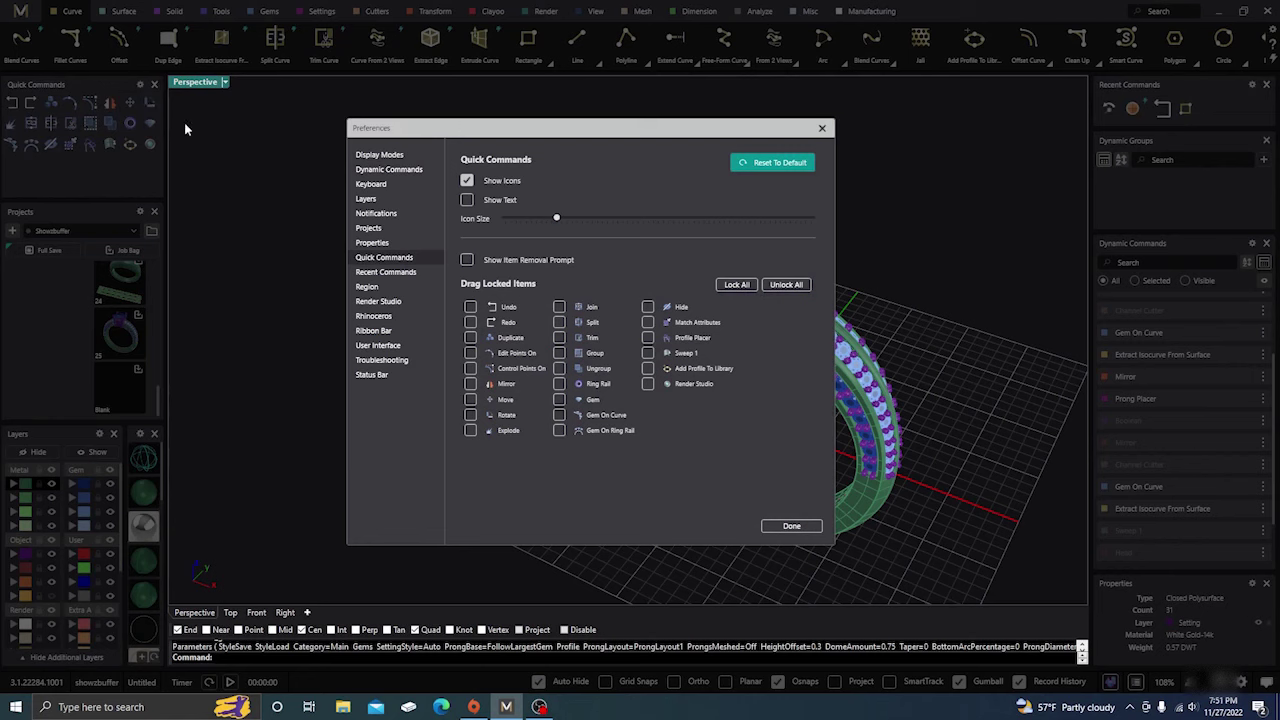
left_click(386, 169)
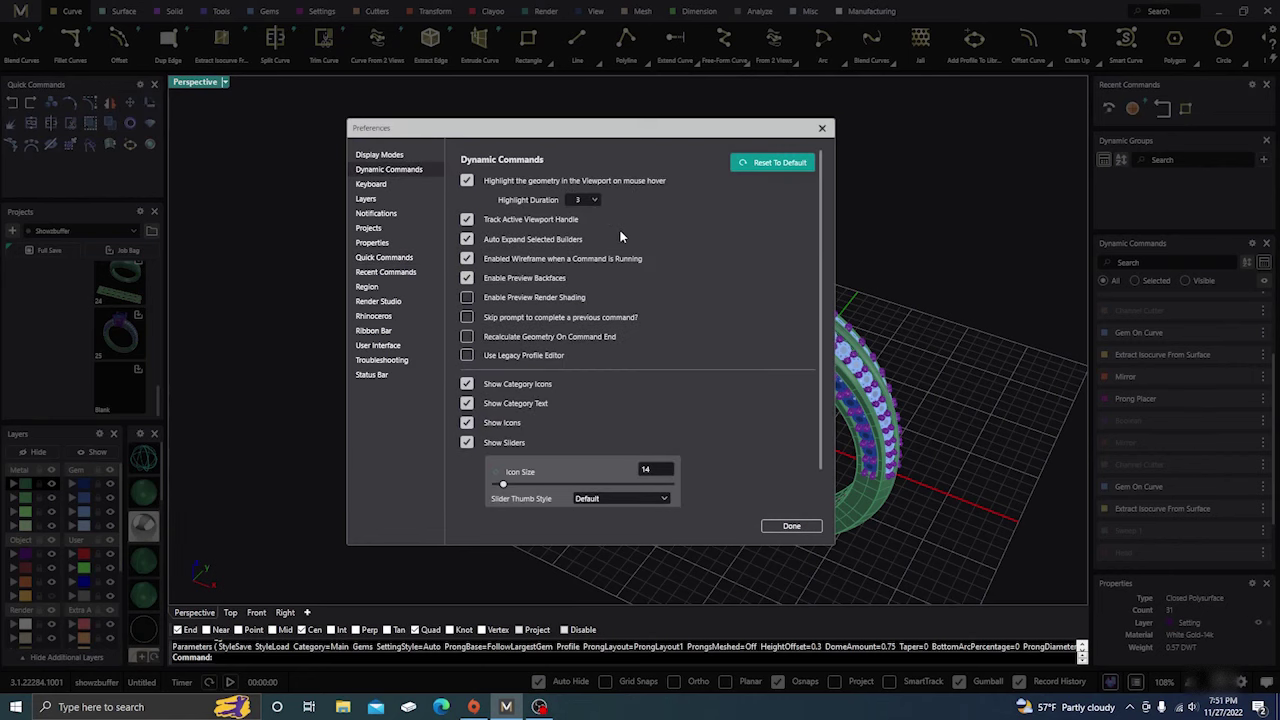
left_click(822, 128)
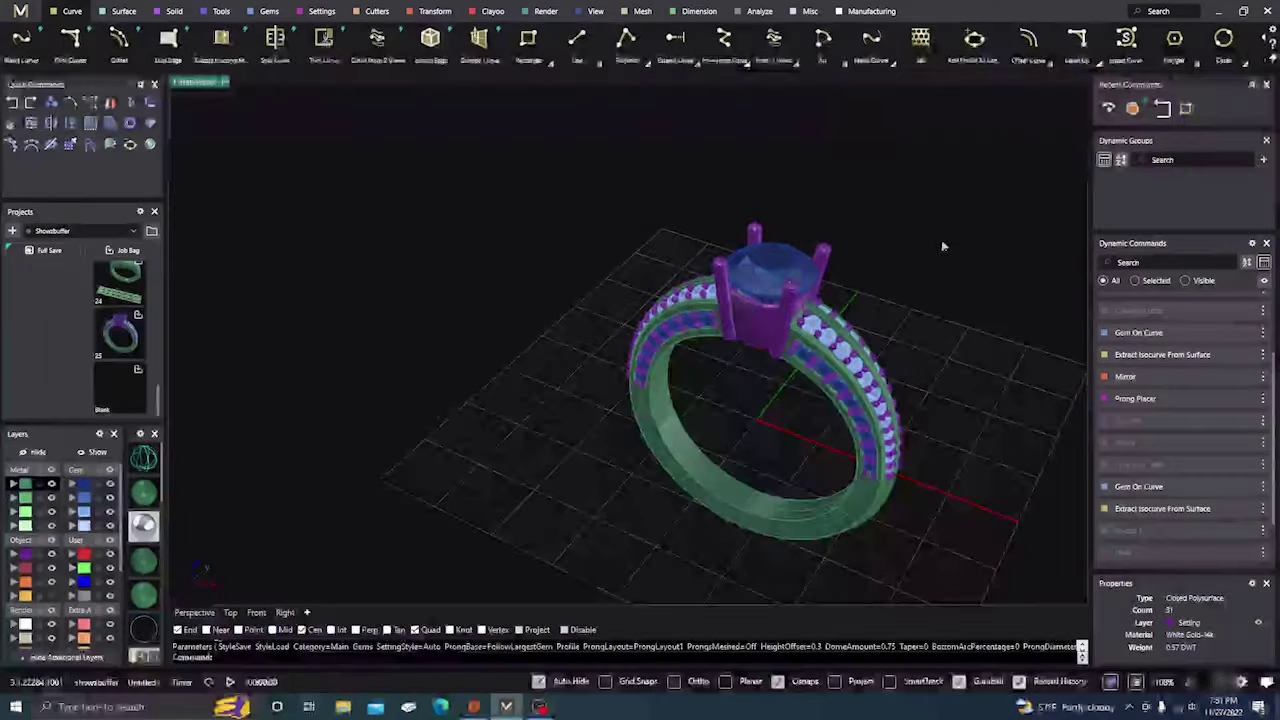
Step: In the Dynamic Commands preferences, set Highlight Duration to 2 and return it to 3
left_click(1252, 244)
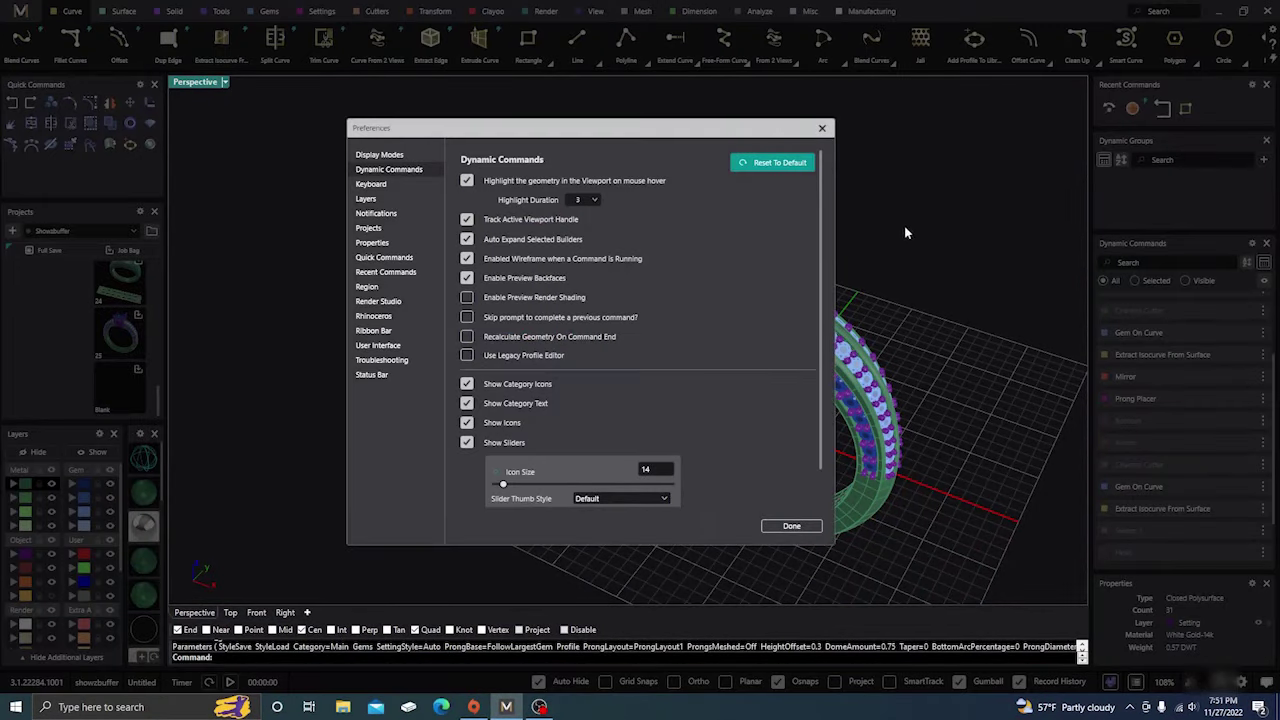
left_click_drag(588, 133, 322, 134)
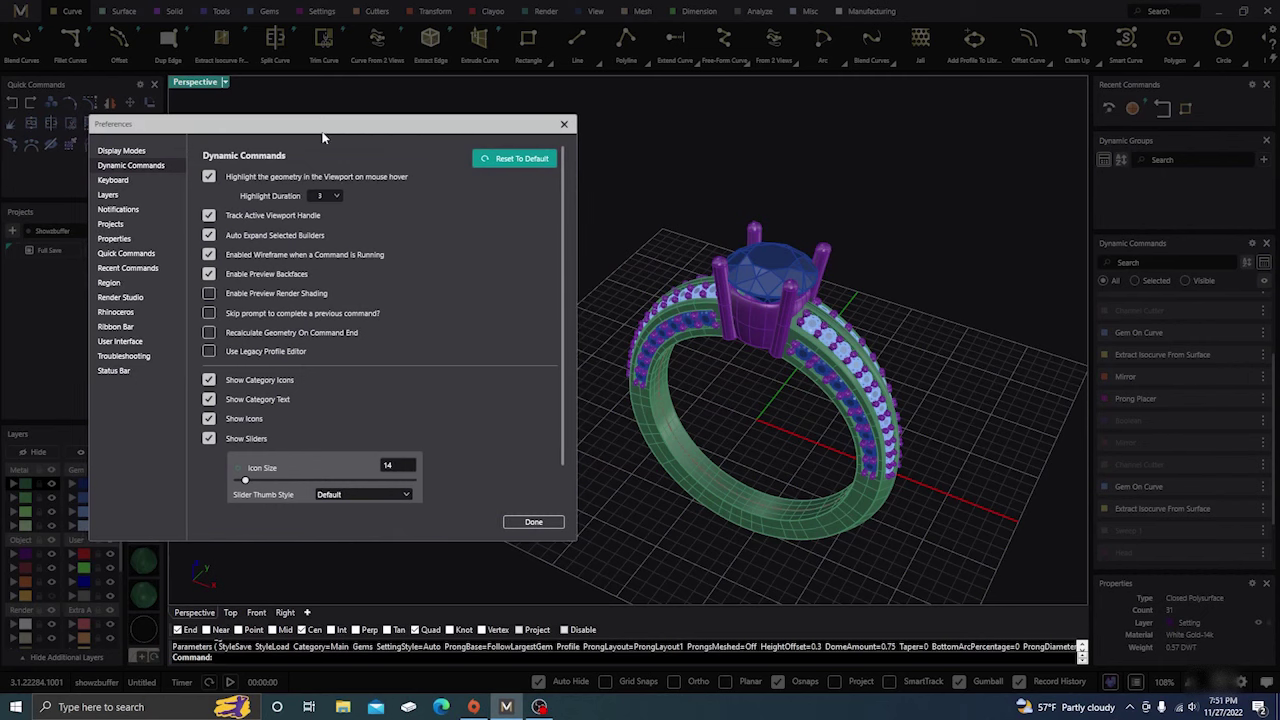
left_click(329, 196)
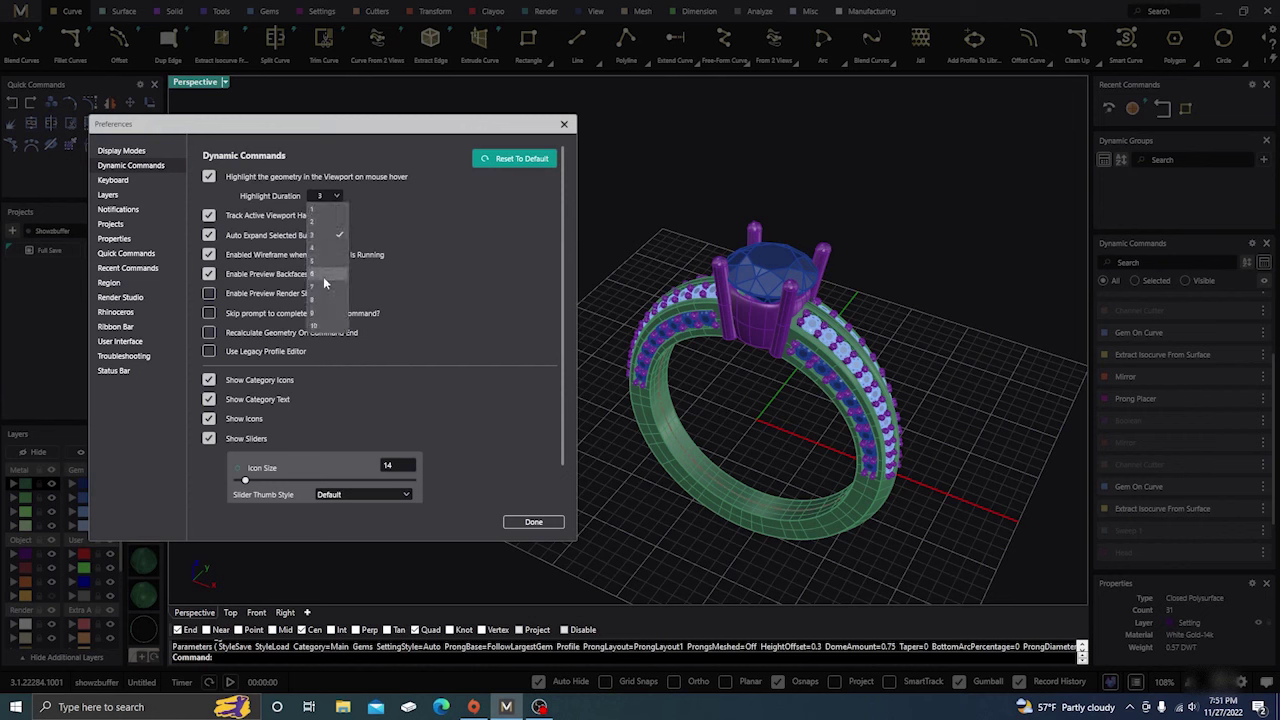
left_click(323, 218)
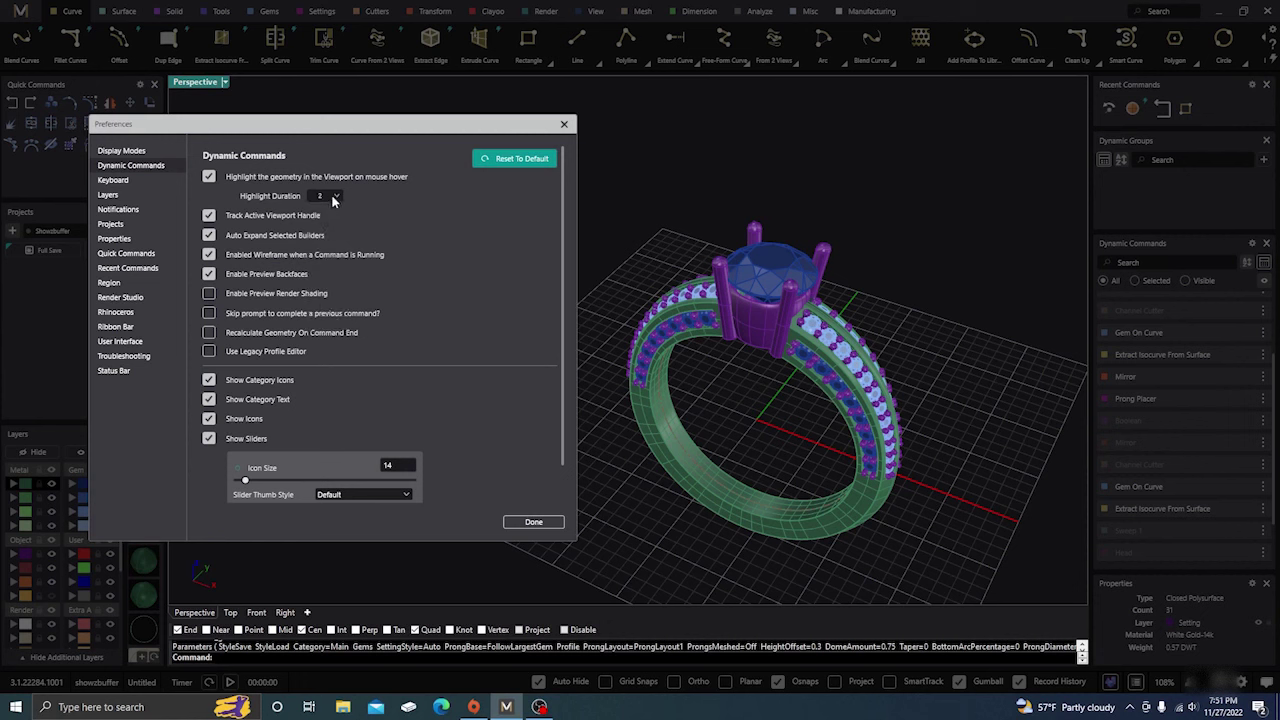
left_click(331, 196)
left_click(325, 234)
left_click(567, 125)
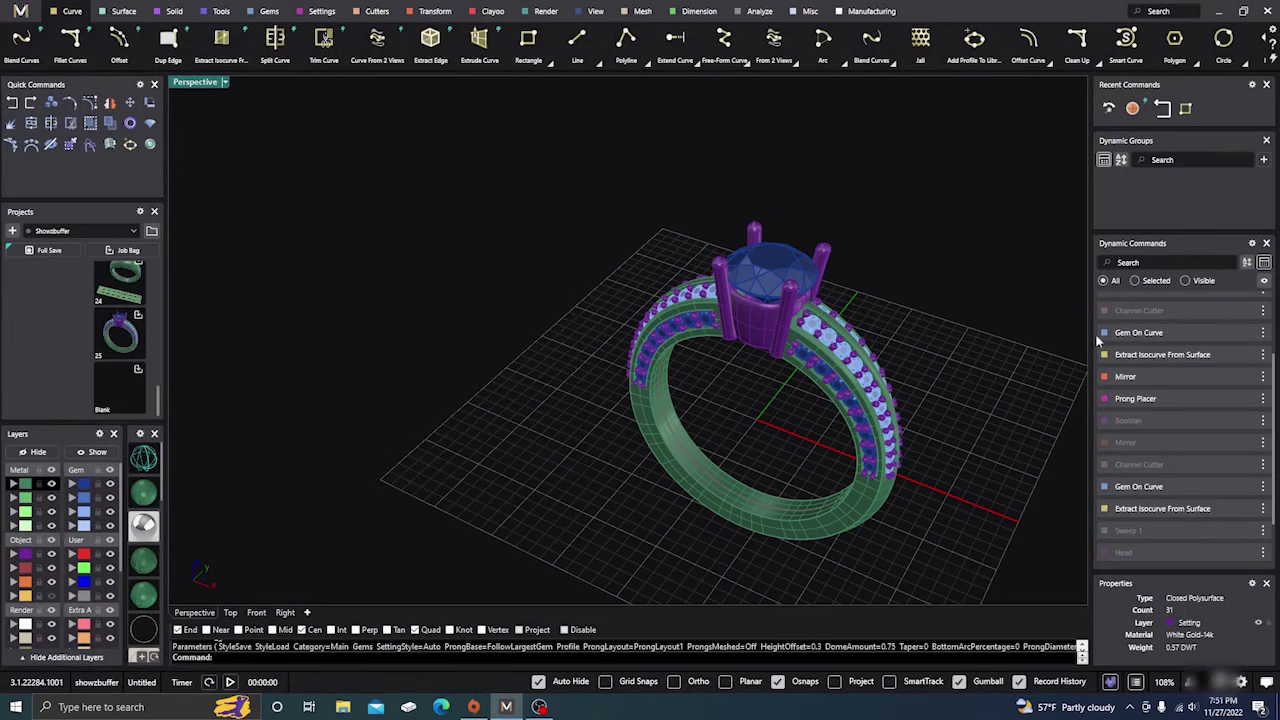
Step: Turn off highlighting of geometry in the viewport on mouse hover in the Dynamic Commands preferences
mouse_move(1138, 335)
mouse_move(1134, 380)
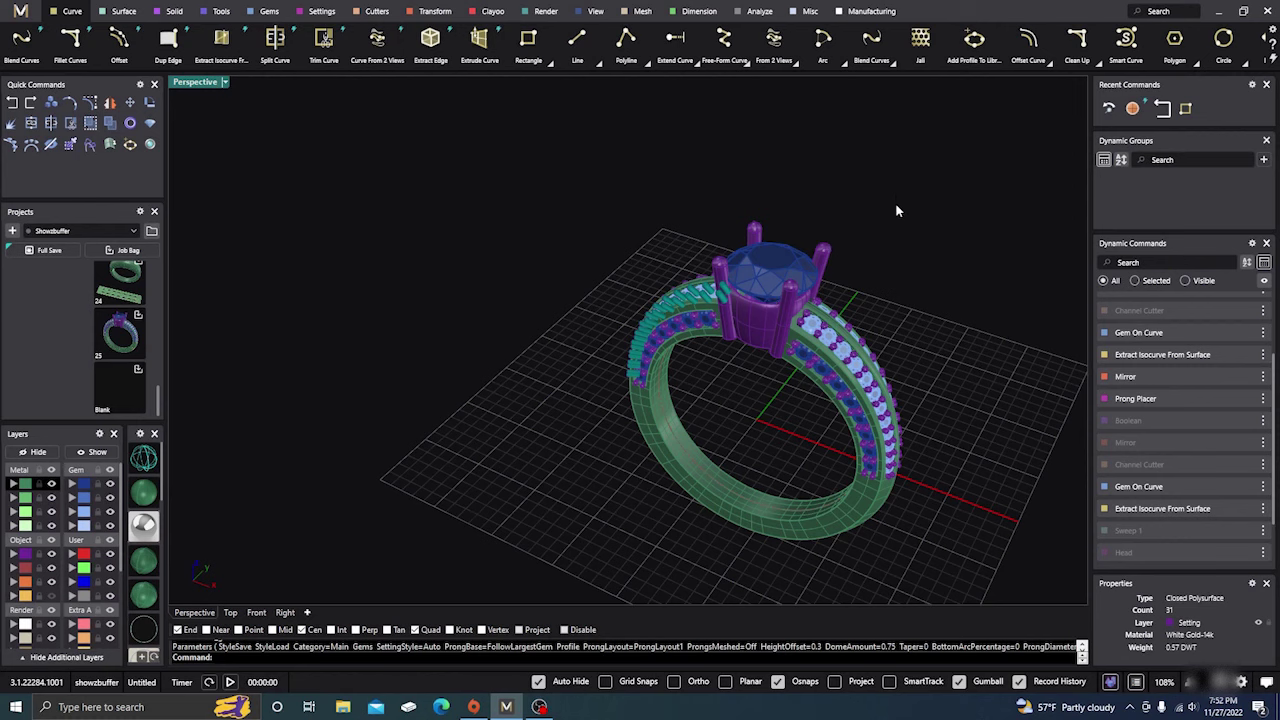
left_click(1254, 245)
left_click(209, 177)
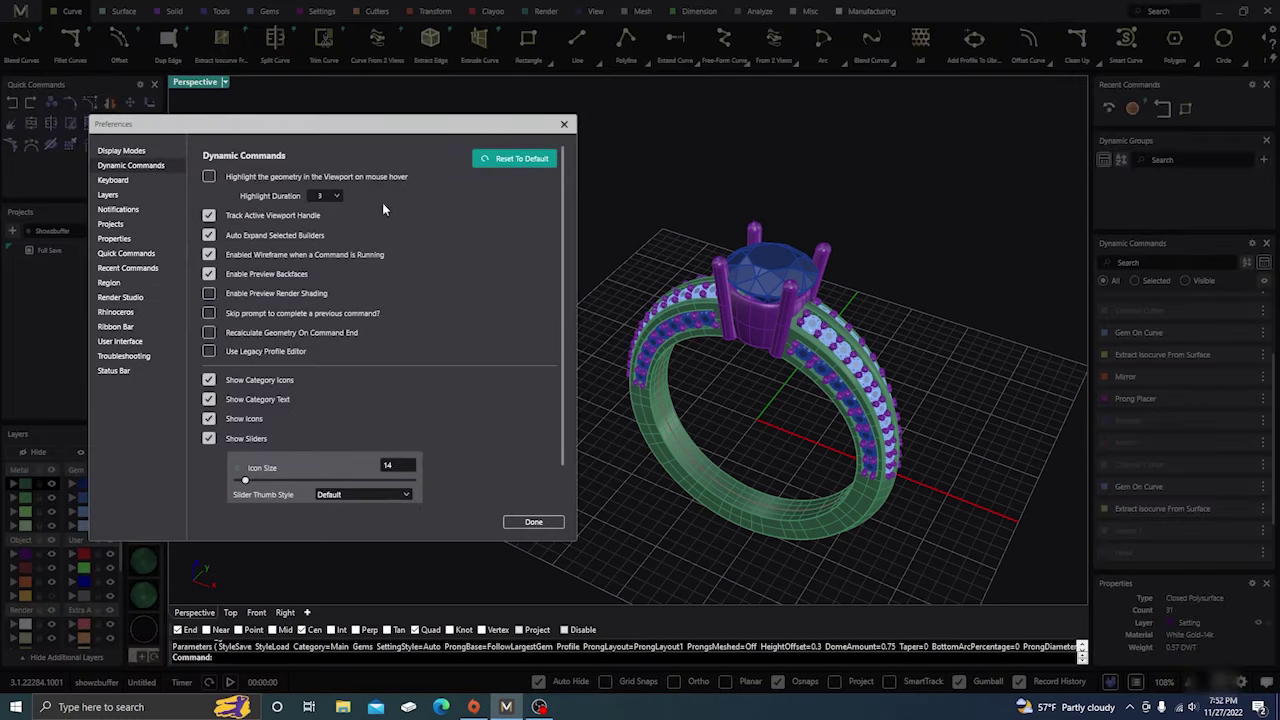
left_click(534, 522)
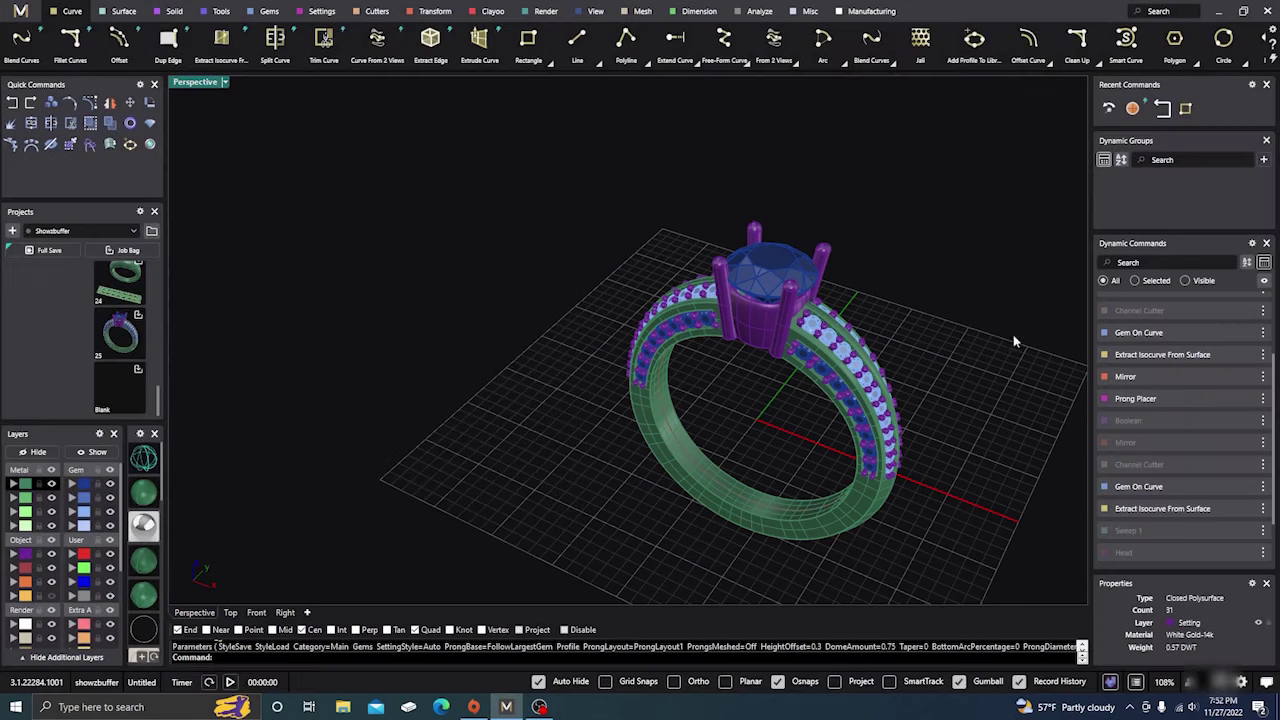
Step: Turn viewport geometry highlighting on mouse hover back on in the Dynamic Commands preferences
mouse_move(1114, 361)
mouse_move(1130, 413)
left_click(1251, 244)
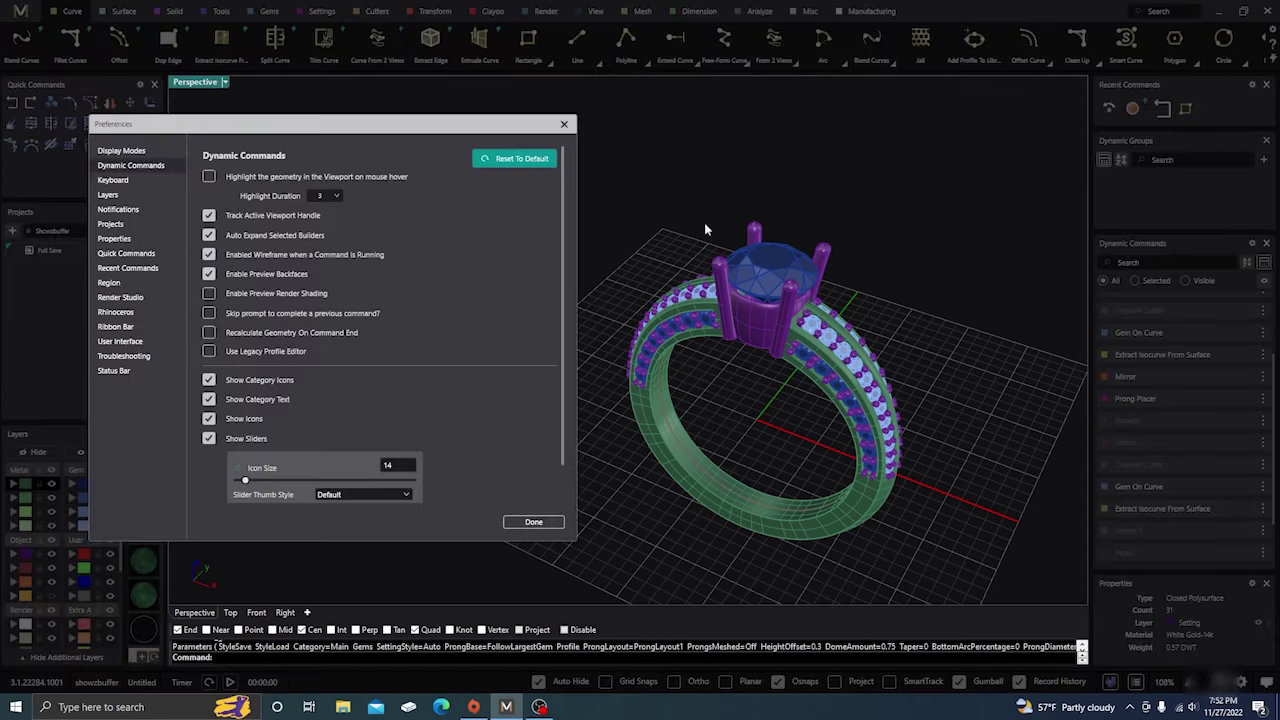
left_click(210, 181)
left_click(564, 124)
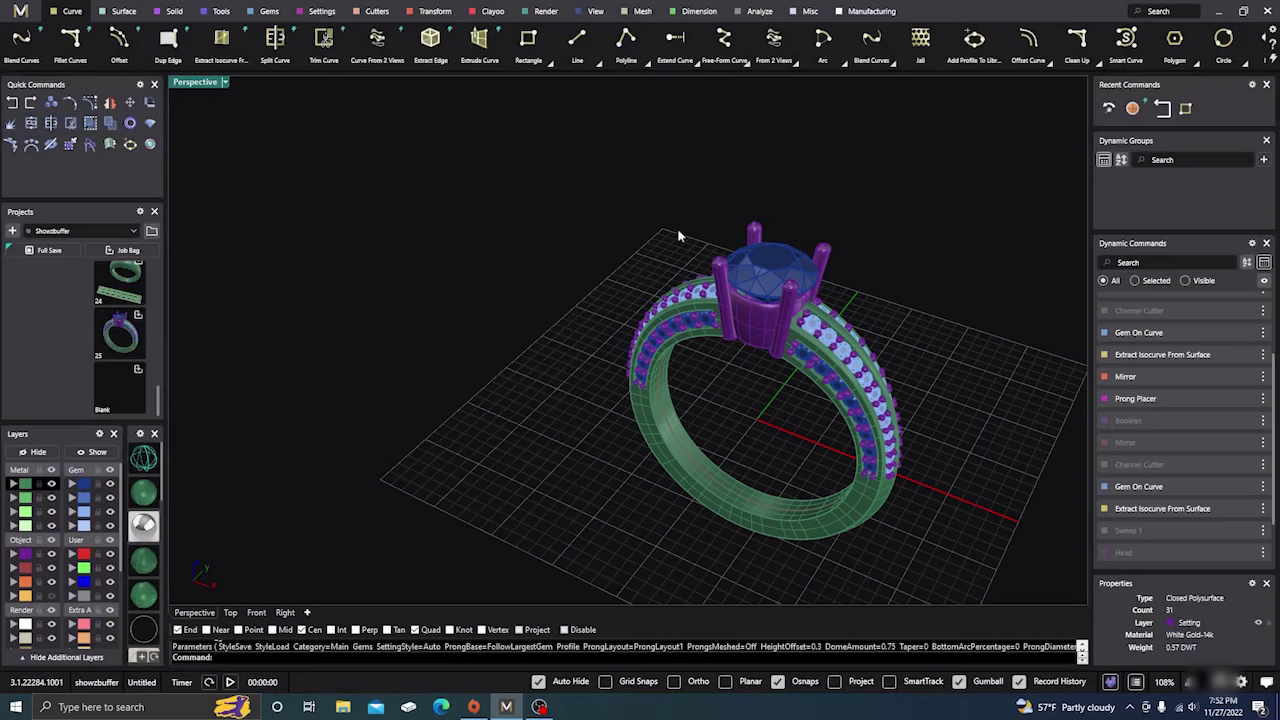
Step: While editing the four-prong head's Cut To Ring Rail, turn off Track Active Viewport Handle and end the edit
left_click(732, 292)
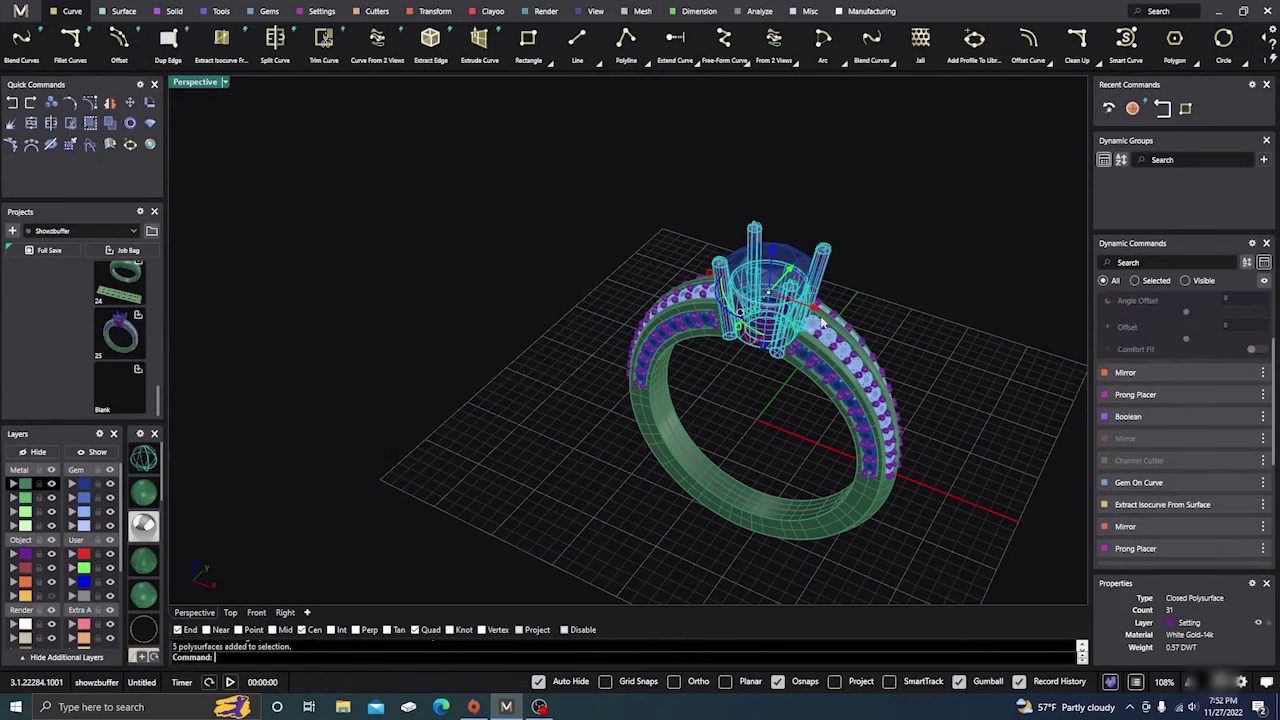
left_click(1238, 301)
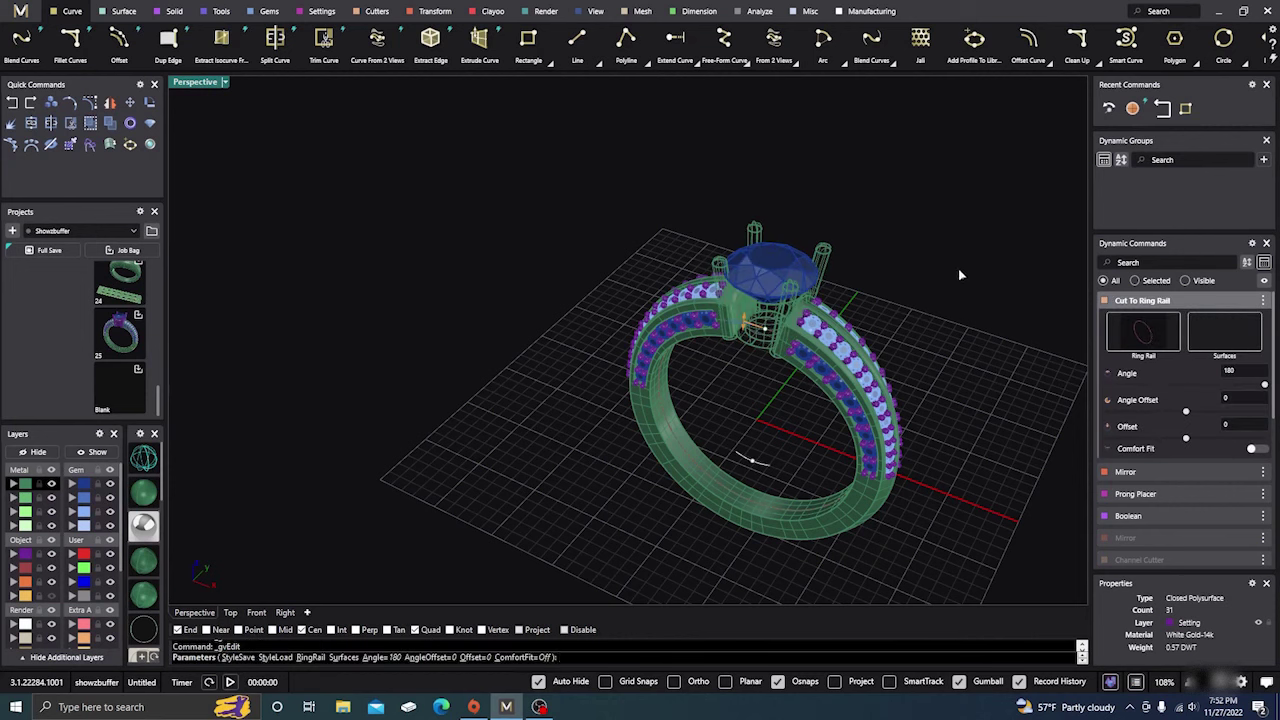
left_click(1254, 244)
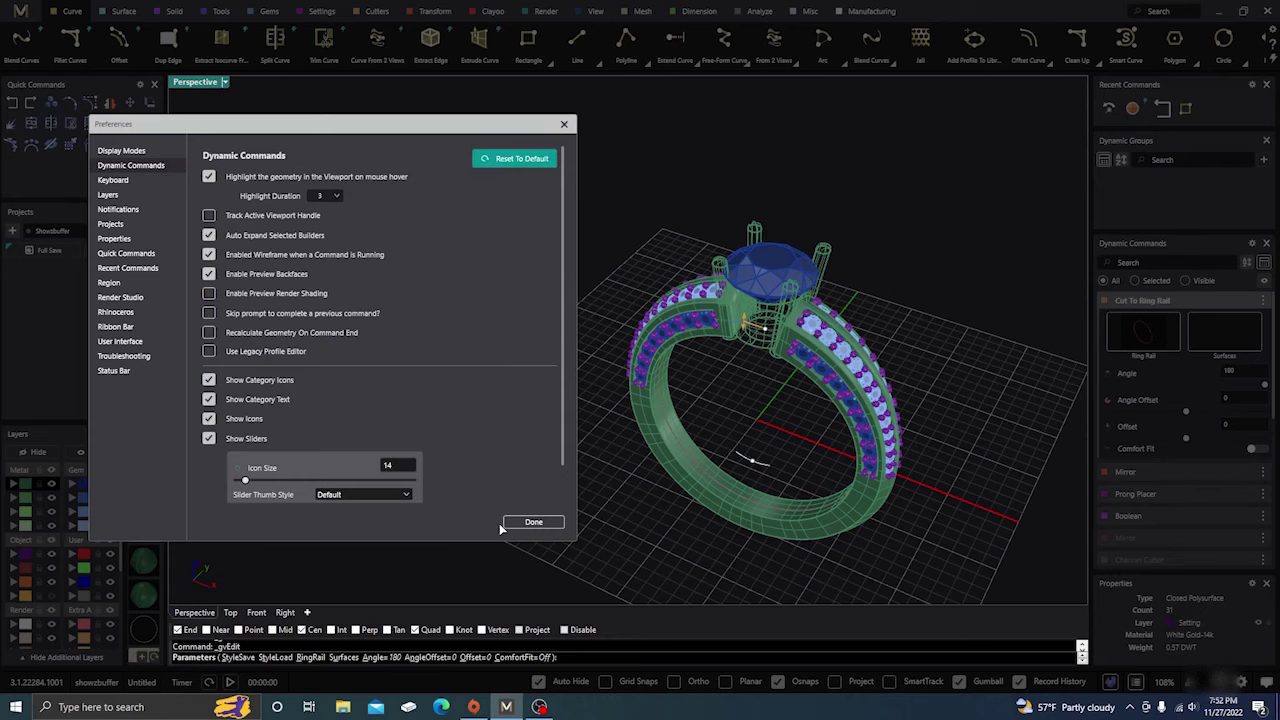
left_click(535, 521)
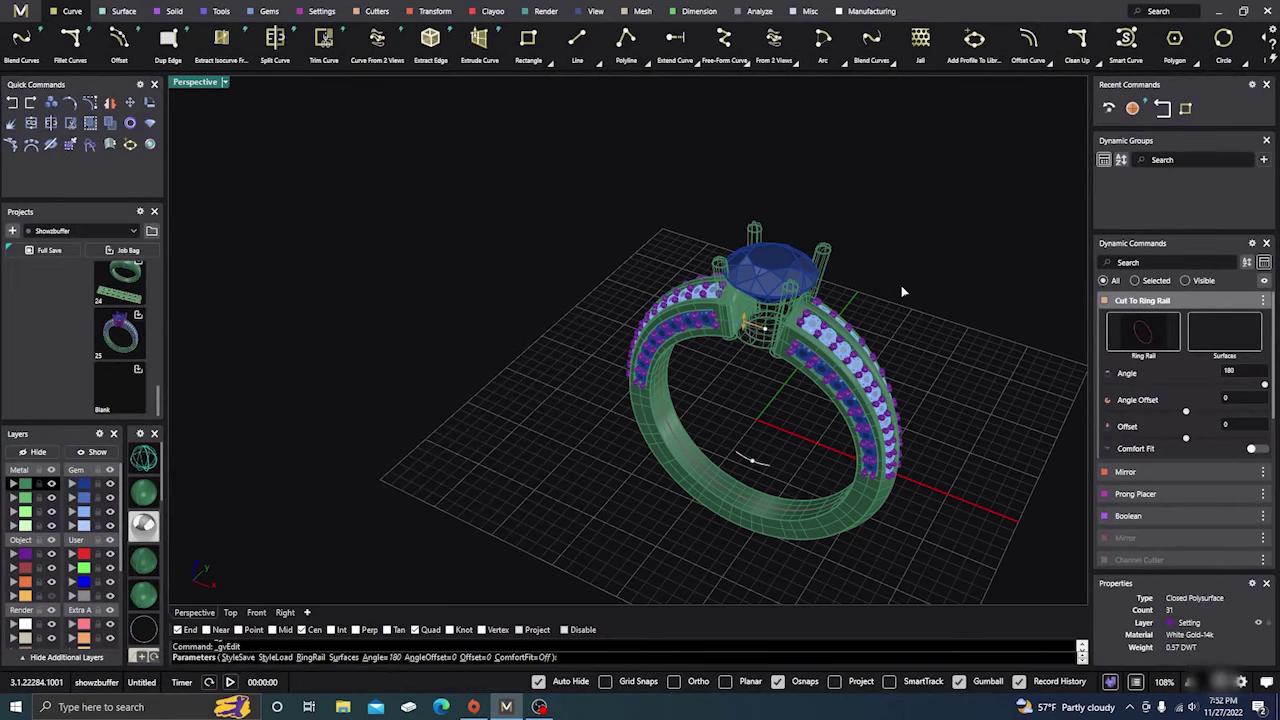
key("Return")
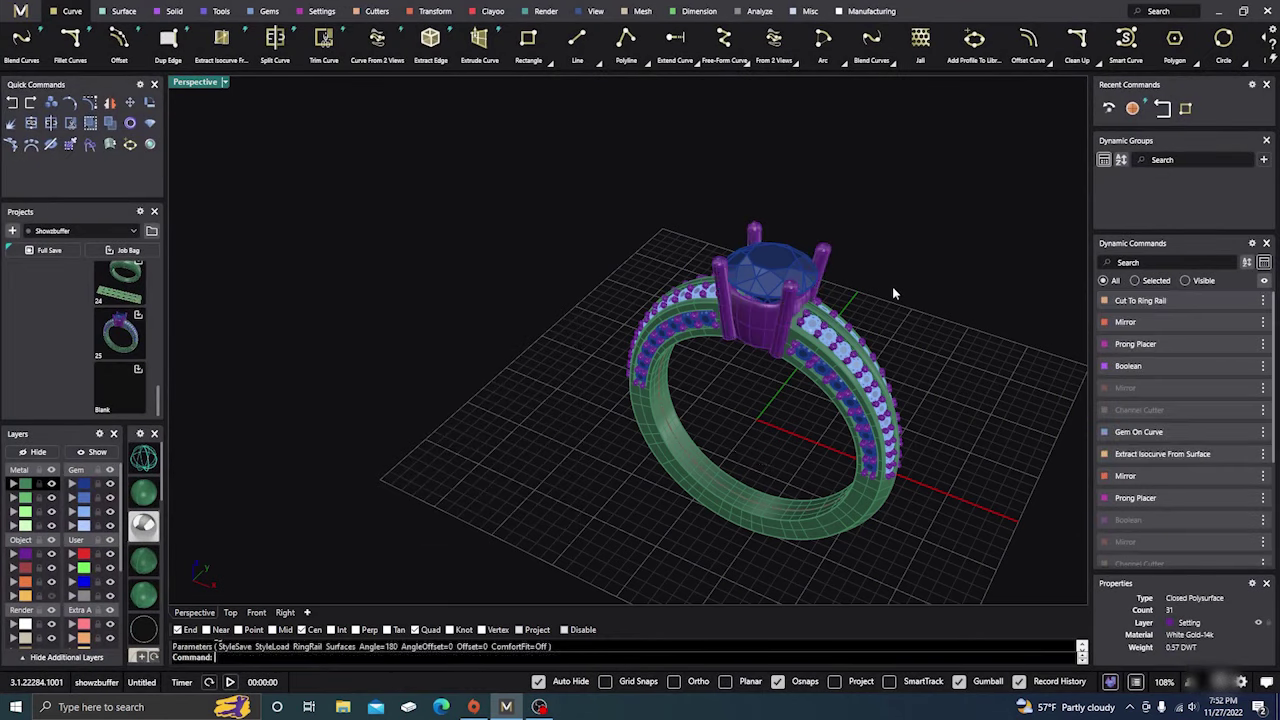
Step: Select and deselect the four-prong head, and open its Head builder for editing to check the Rail Count parameter
left_click(722, 322)
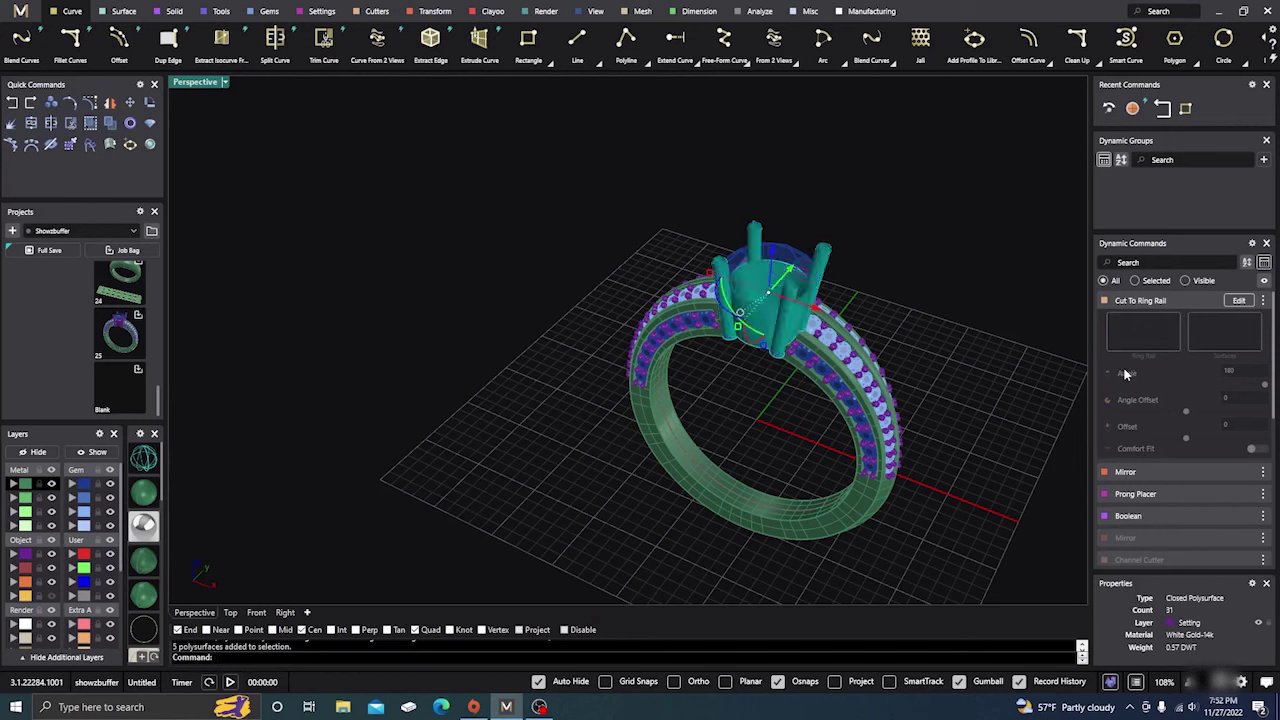
left_click(978, 372)
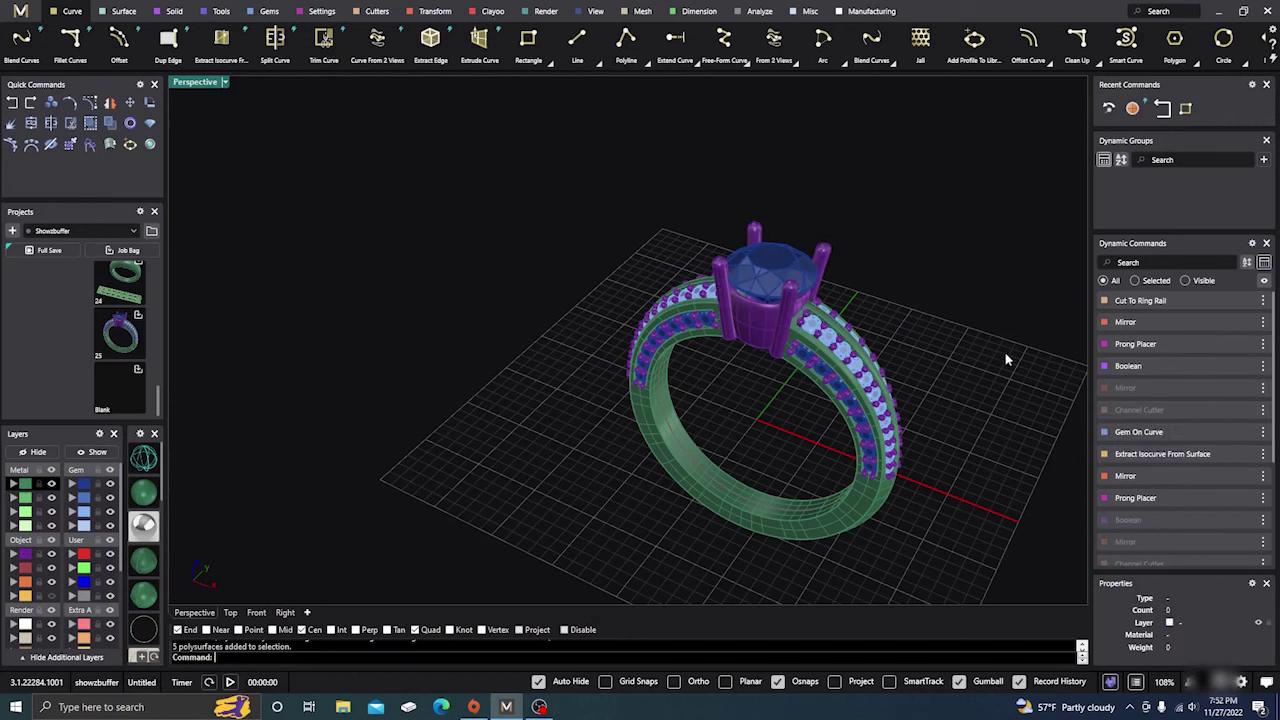
scroll(1118, 456, "down", 1)
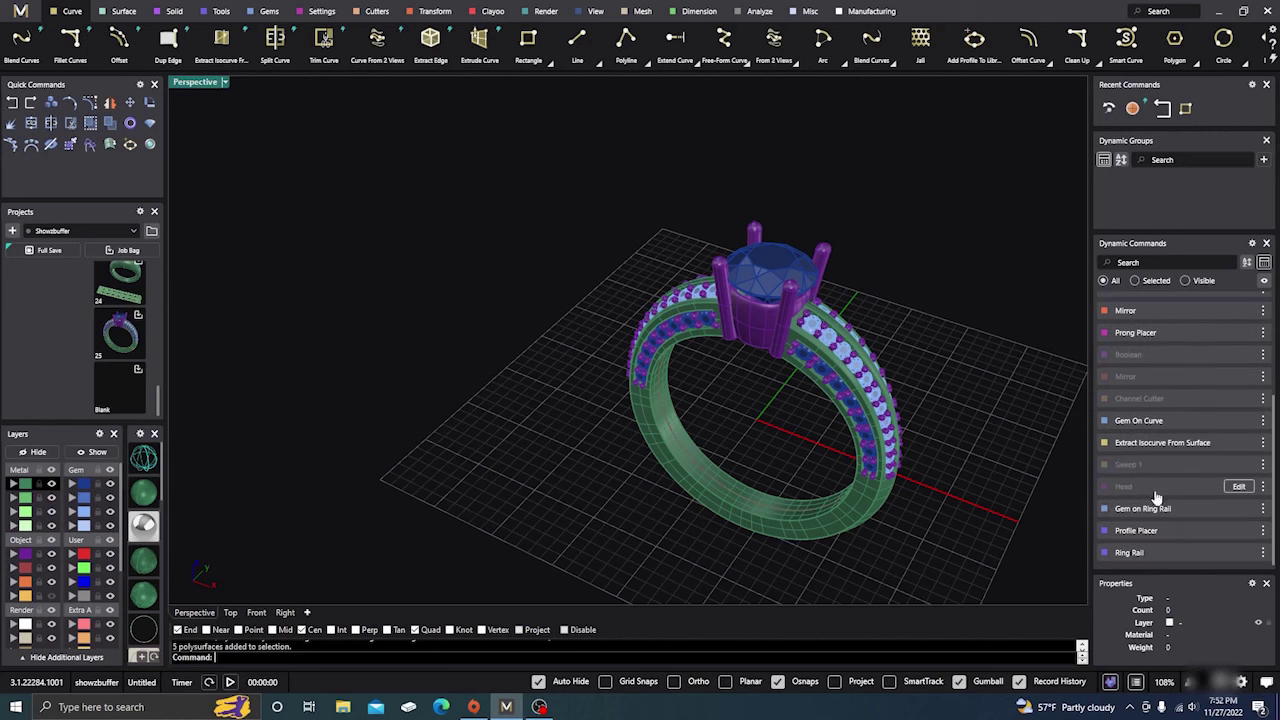
left_click(1238, 487)
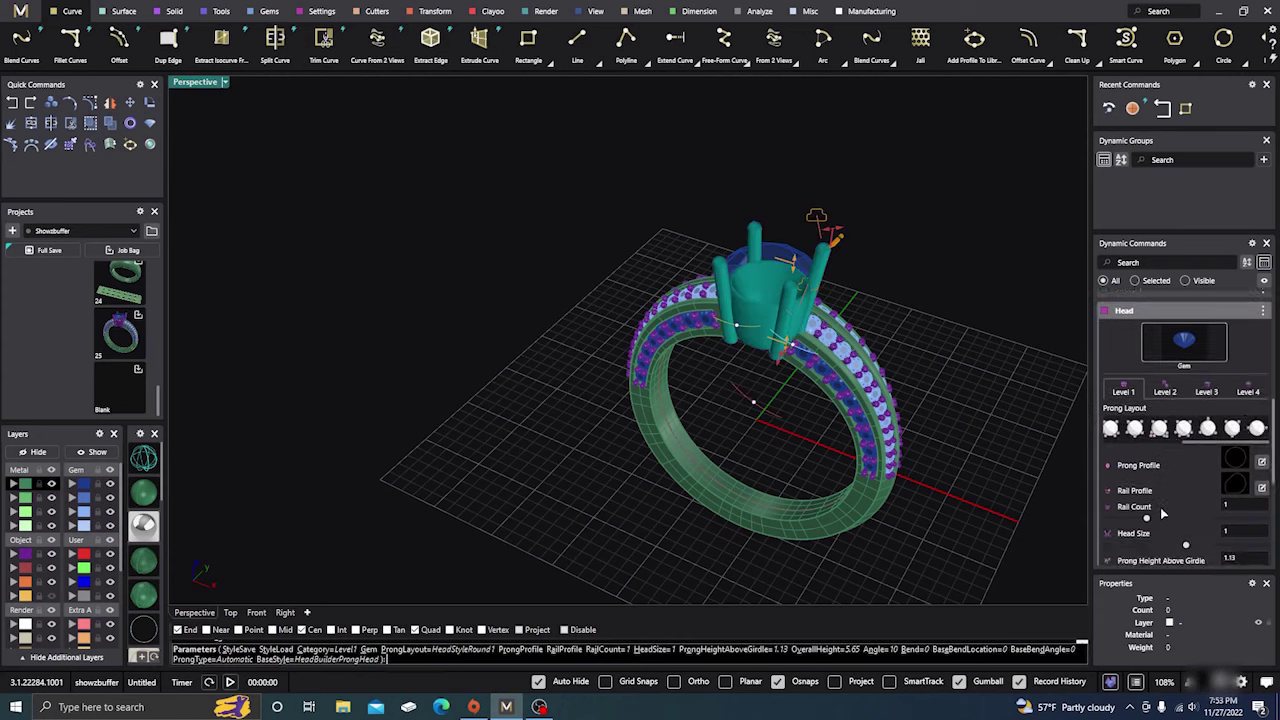
mouse_move(1150, 521)
left_mouse_down()
mouse_move(1216, 521)
mouse_move(1157, 517)
left_mouse_up()
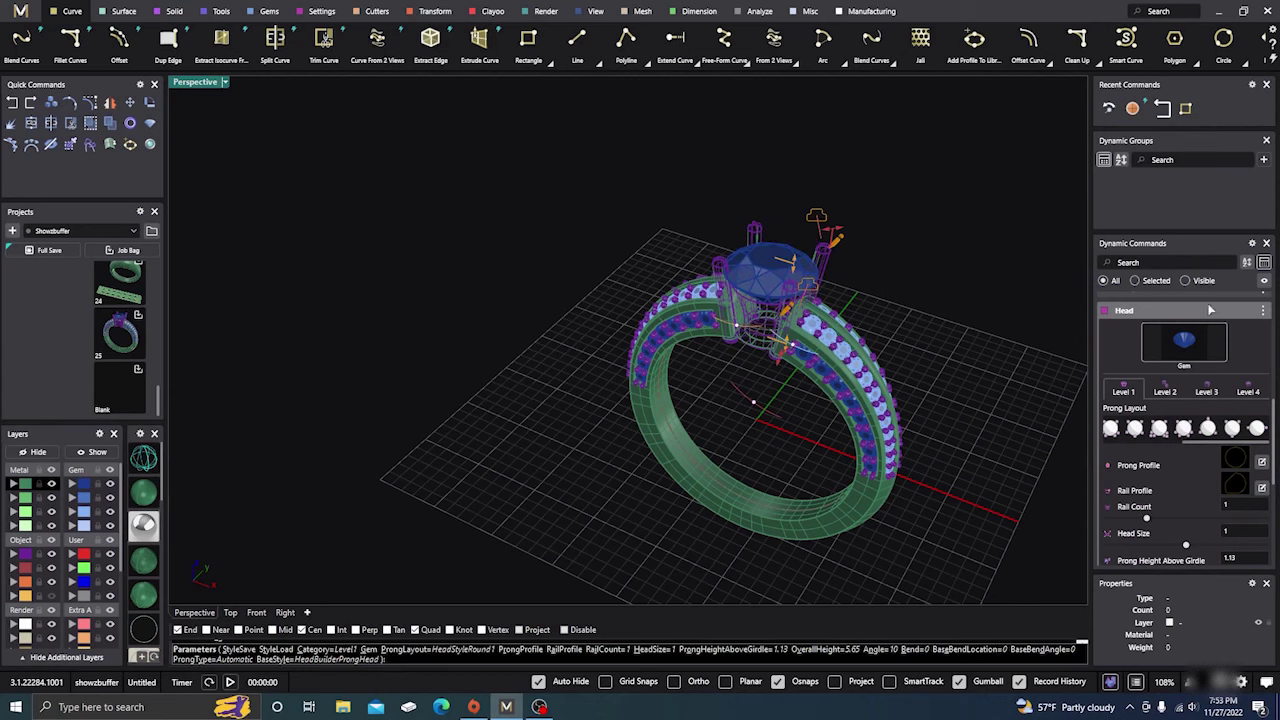
Step: Turn Track Active Viewport Handle back on in the preferences, check it on the head's Rail Count, and end the edit
left_click(1252, 243)
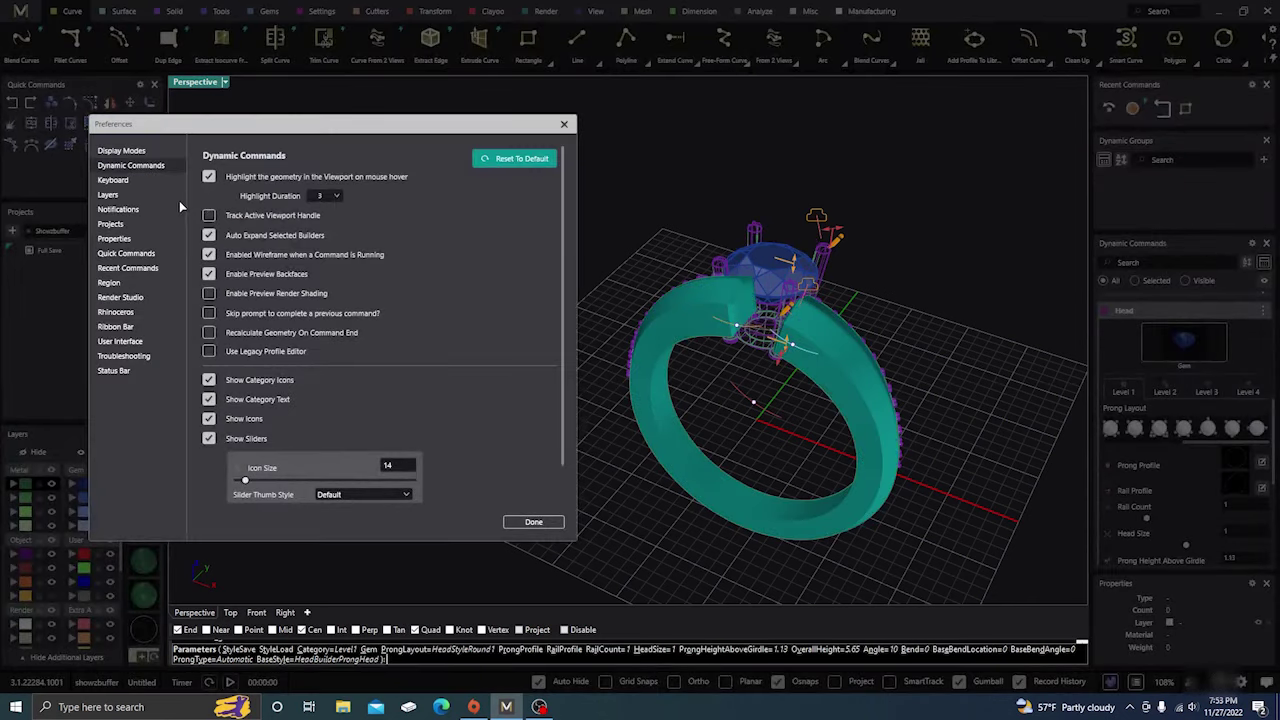
left_click(533, 521)
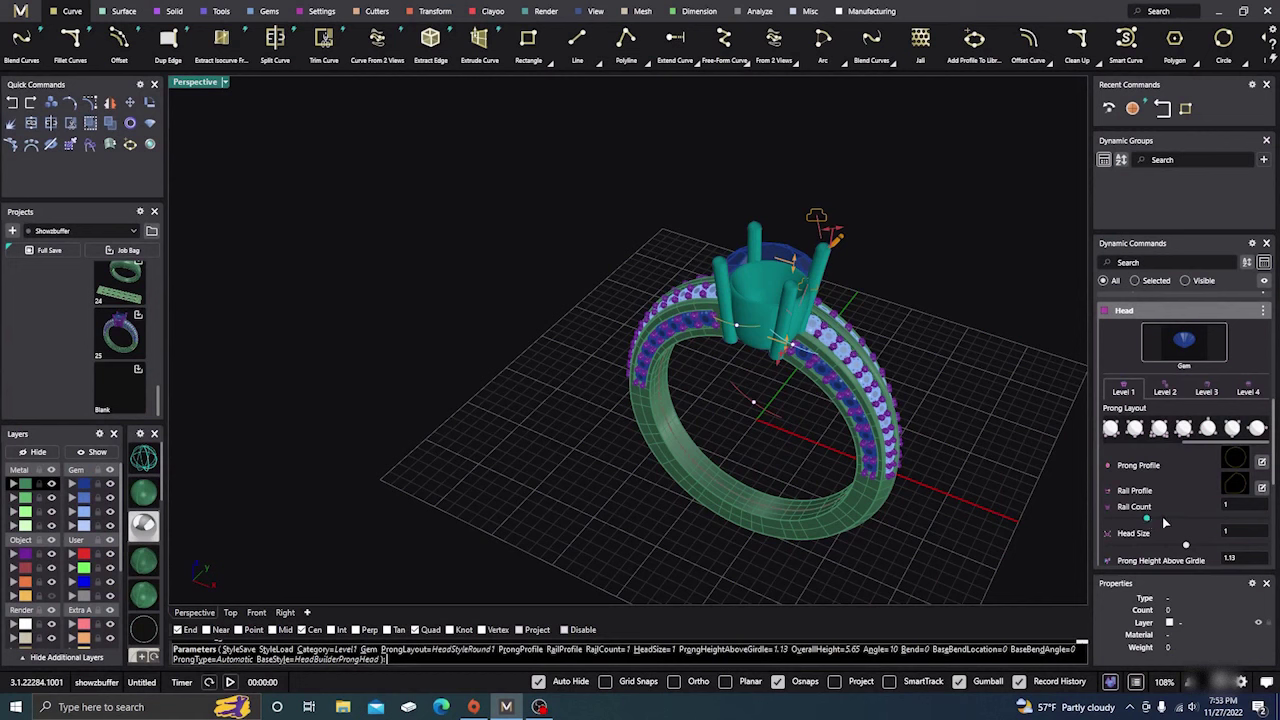
left_click_drag(1165, 522, 1155, 523)
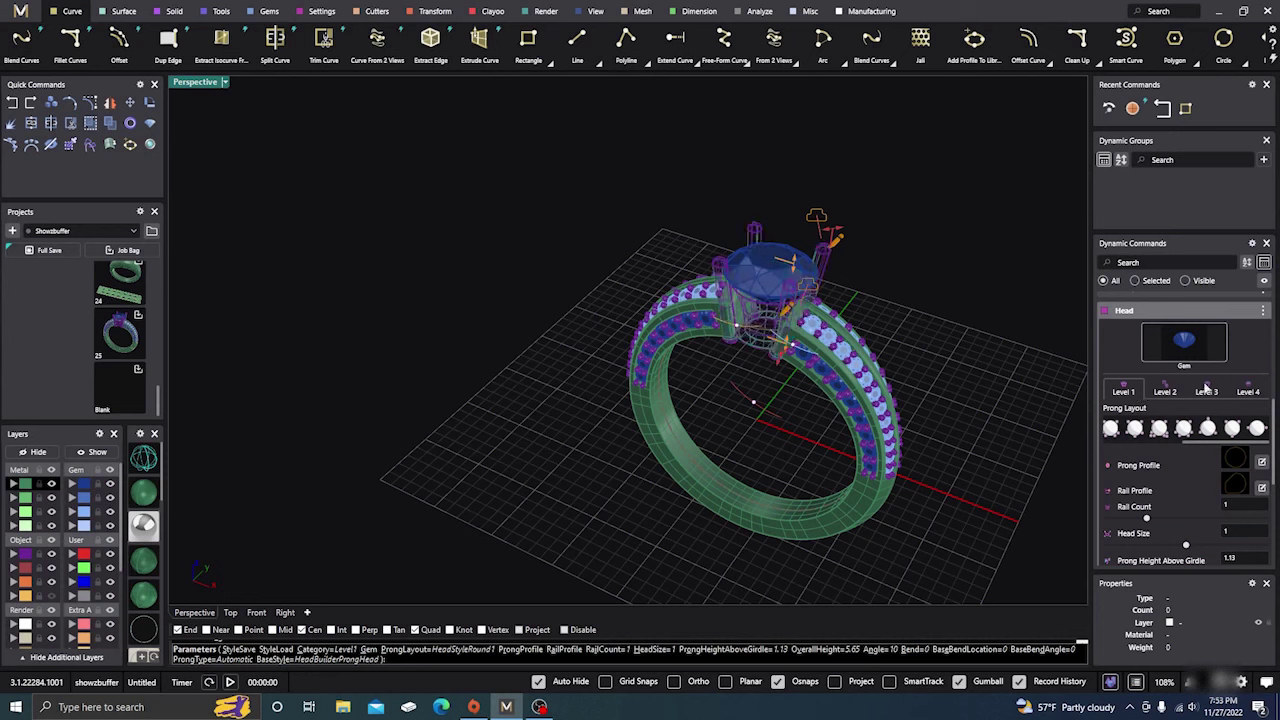
right_click(971, 340)
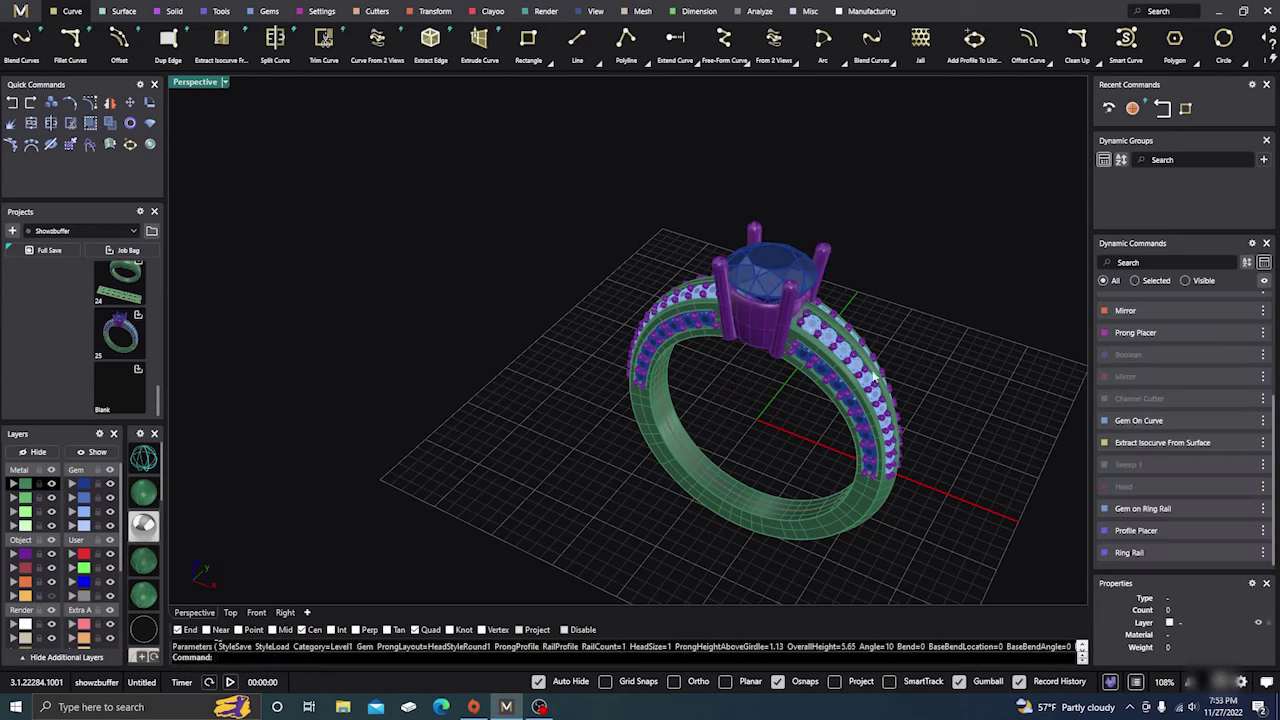
Step: Turn off Auto Expand Selected Builders in the Dynamic Commands preferences and check how the Gem On Curve builder expands and collapses
left_click(1251, 243)
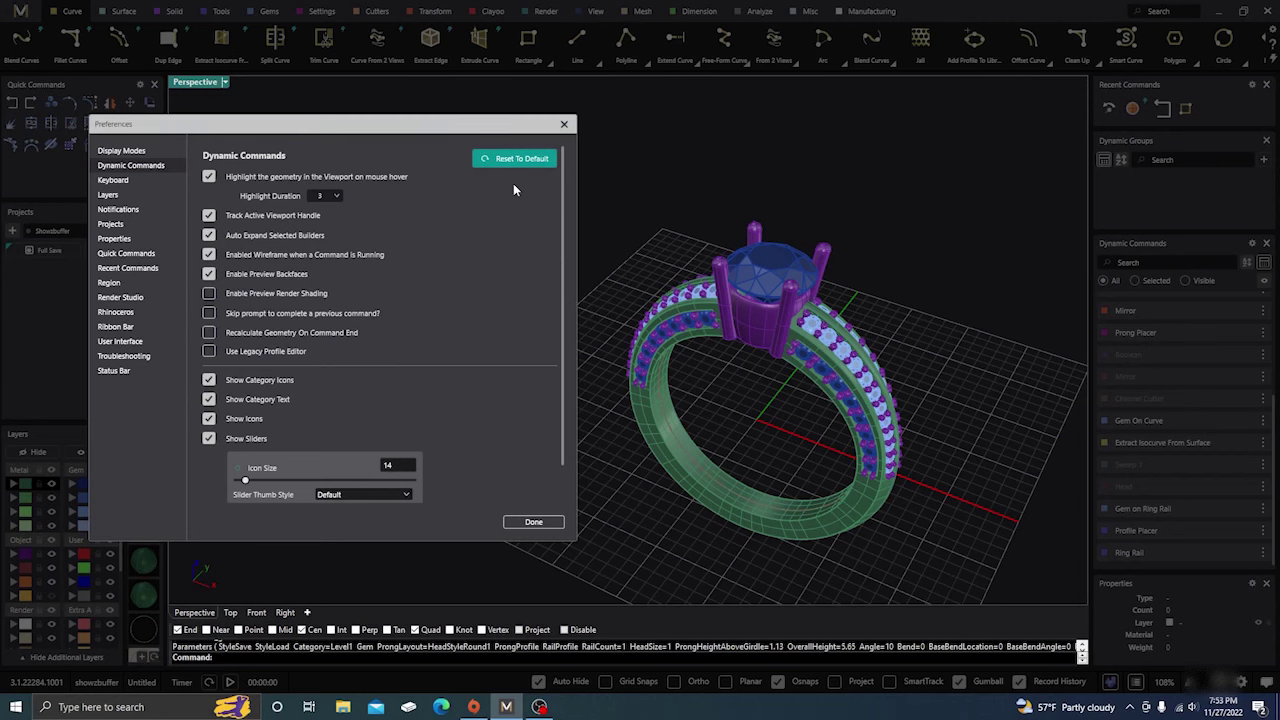
left_click(562, 125)
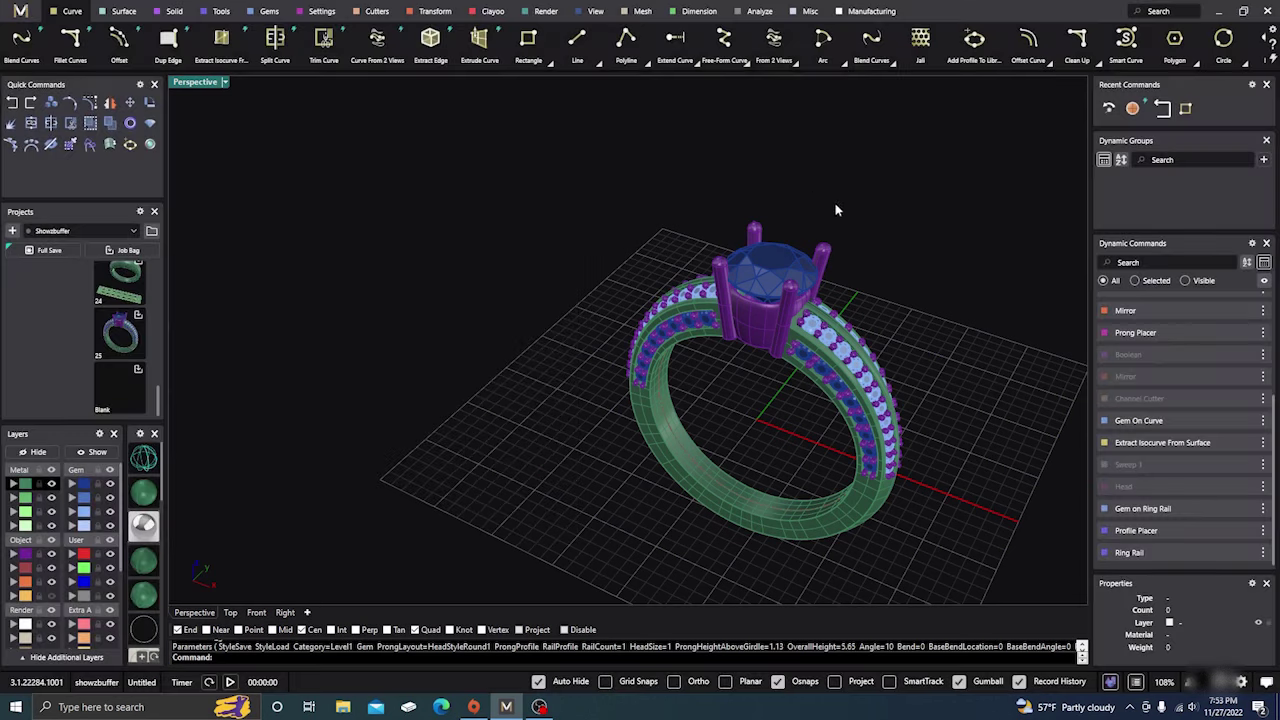
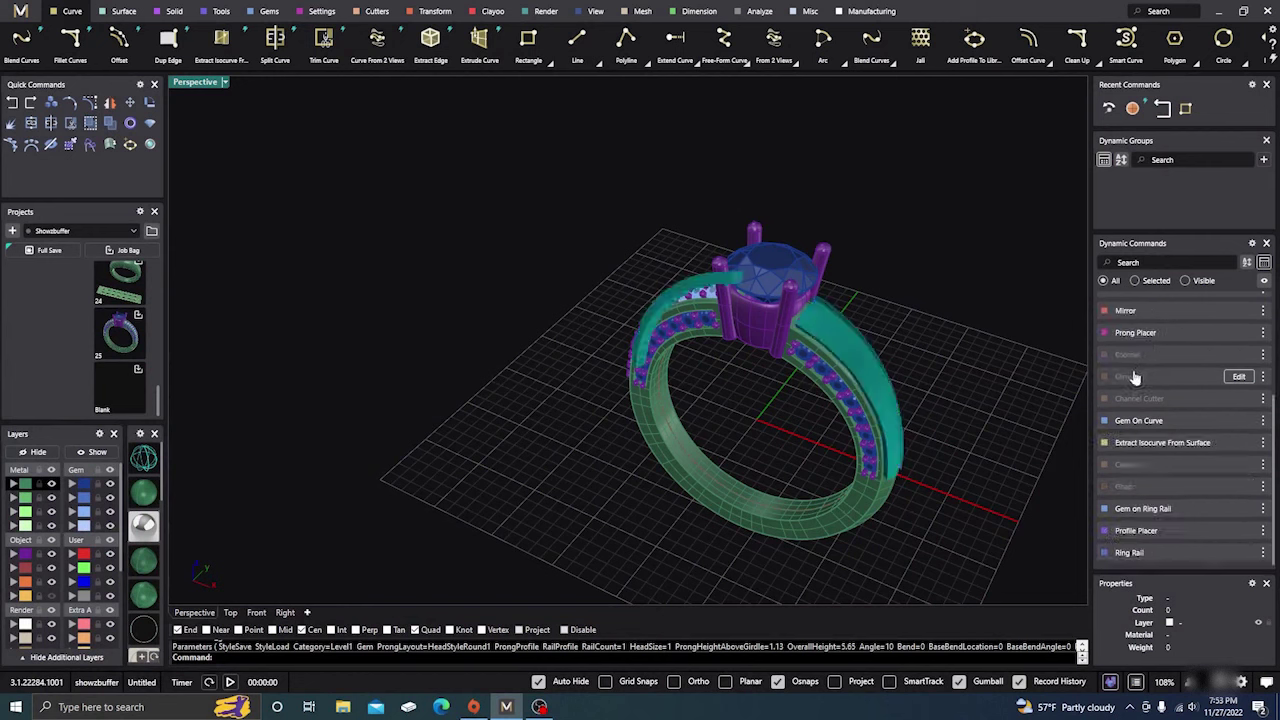
left_click(1150, 428)
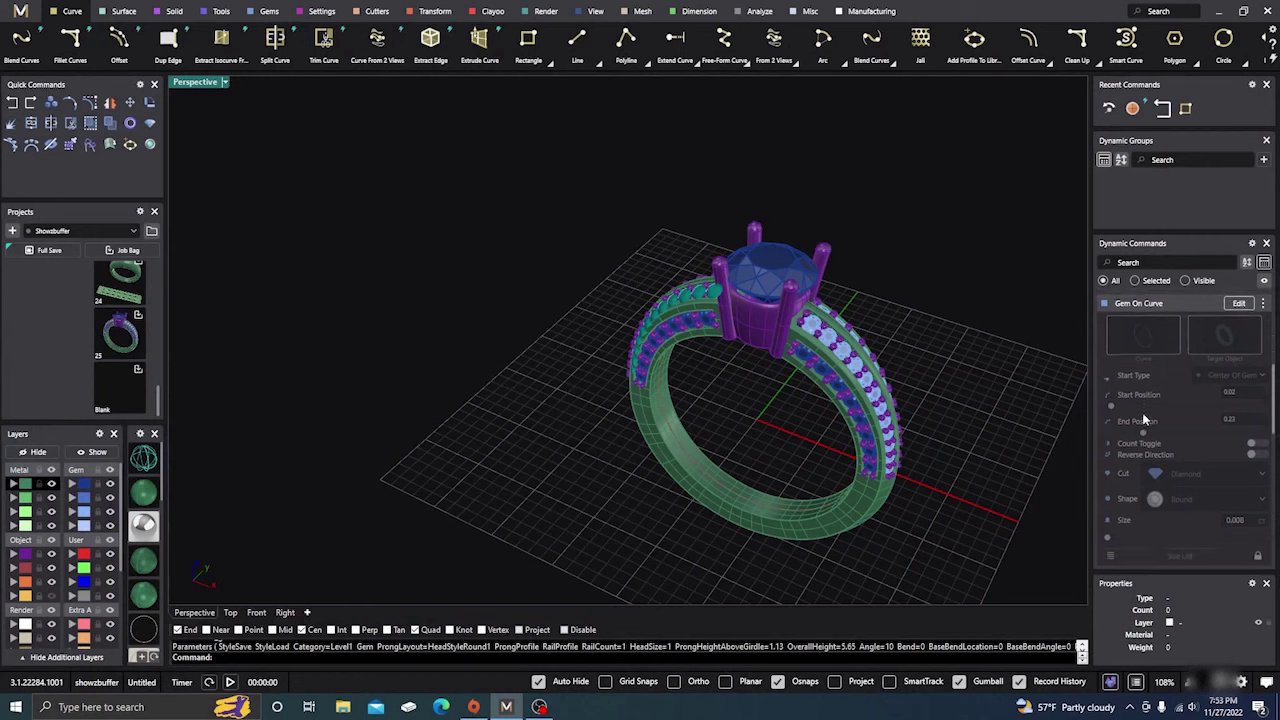
scroll(1142, 407, "down", 3)
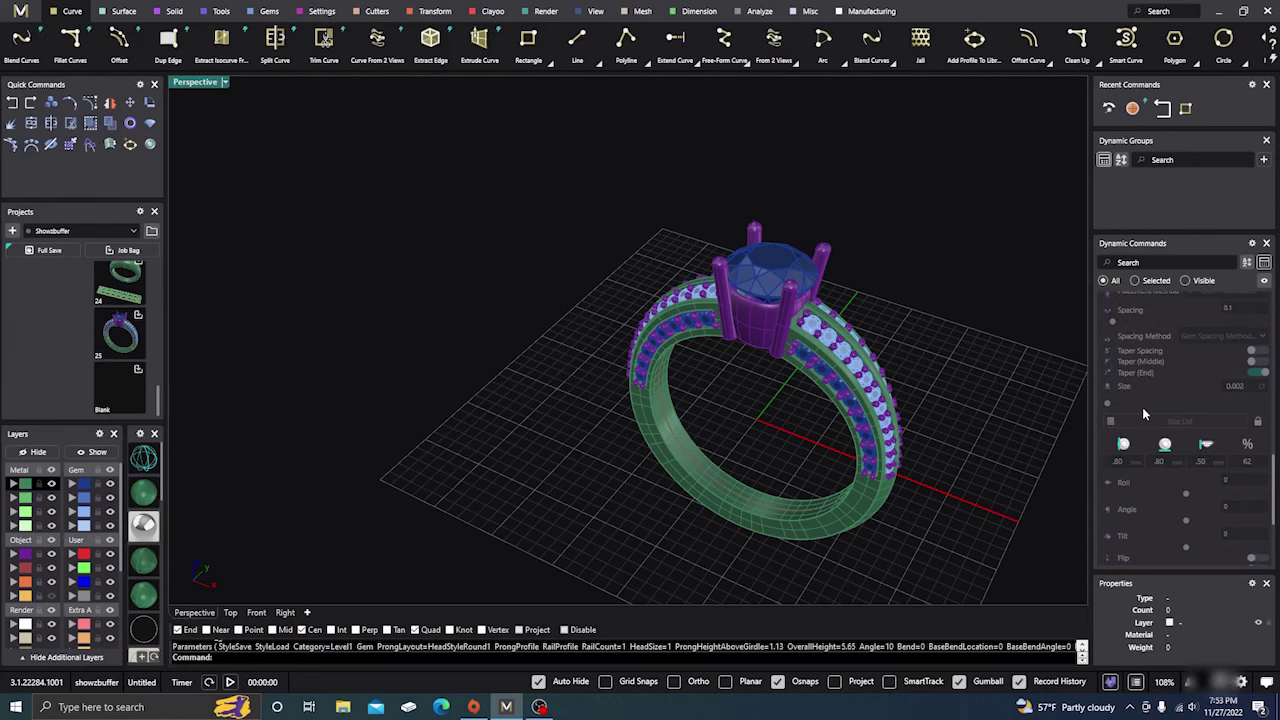
scroll(1142, 407, "up", 5)
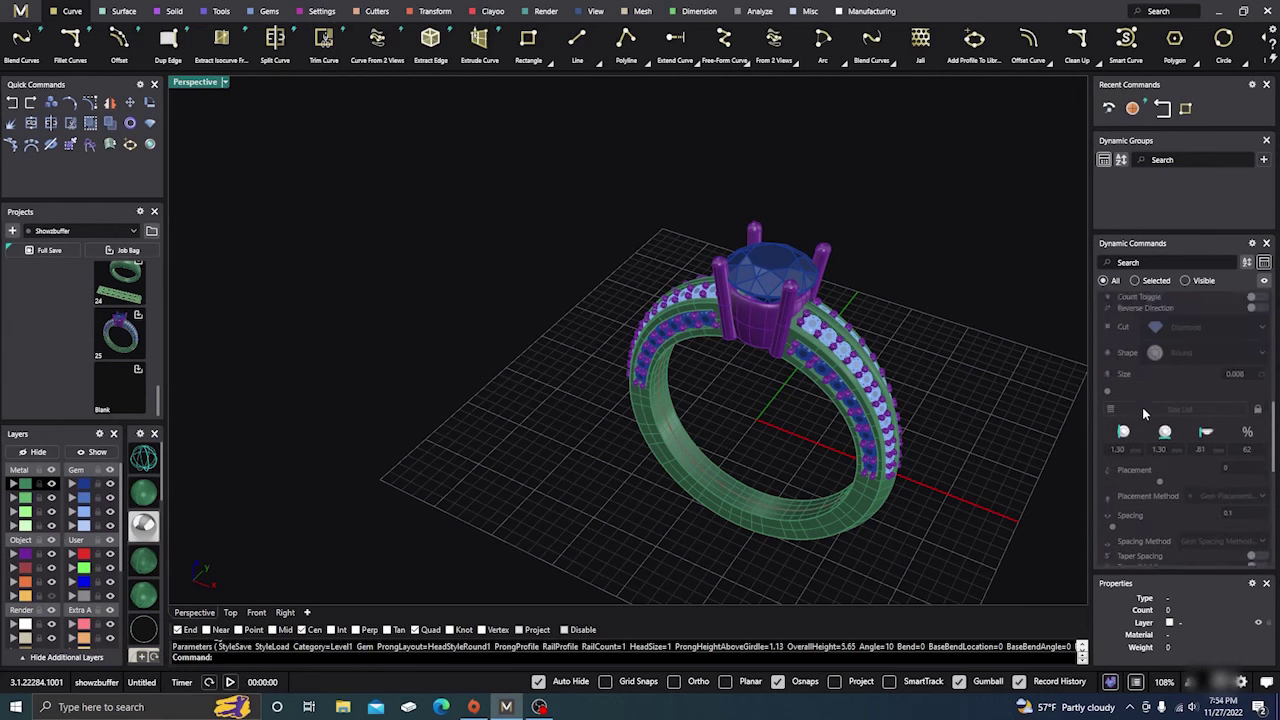
scroll(1142, 405, "up", 2)
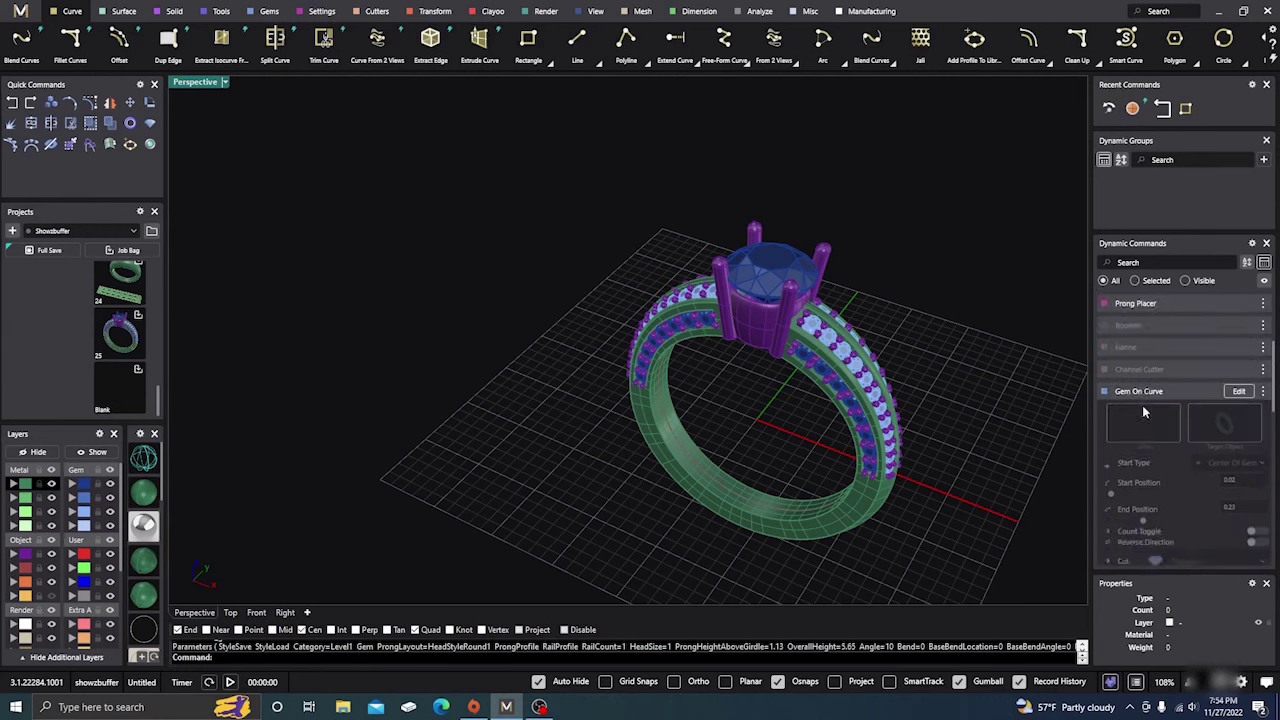
left_click(1239, 332)
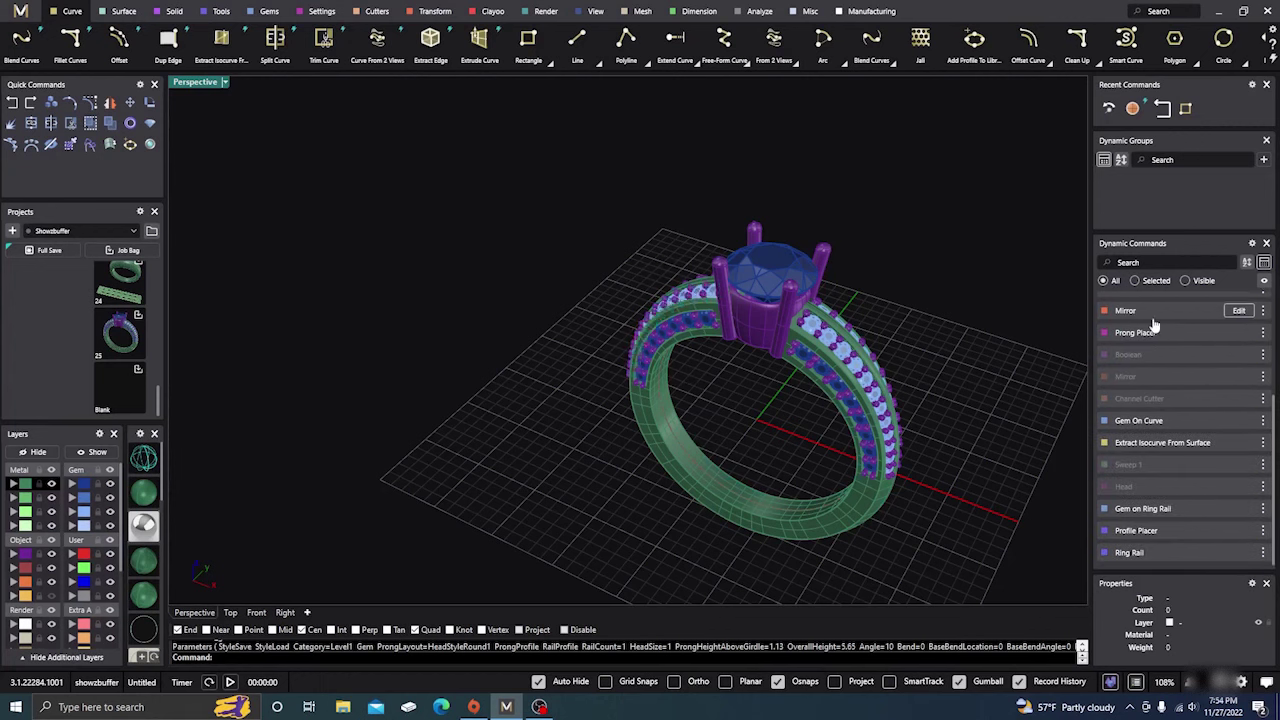
Step: Open the Gem On Curve builder for editing, look through its parameters down to the taper settings, and end the edit
left_click(1165, 422)
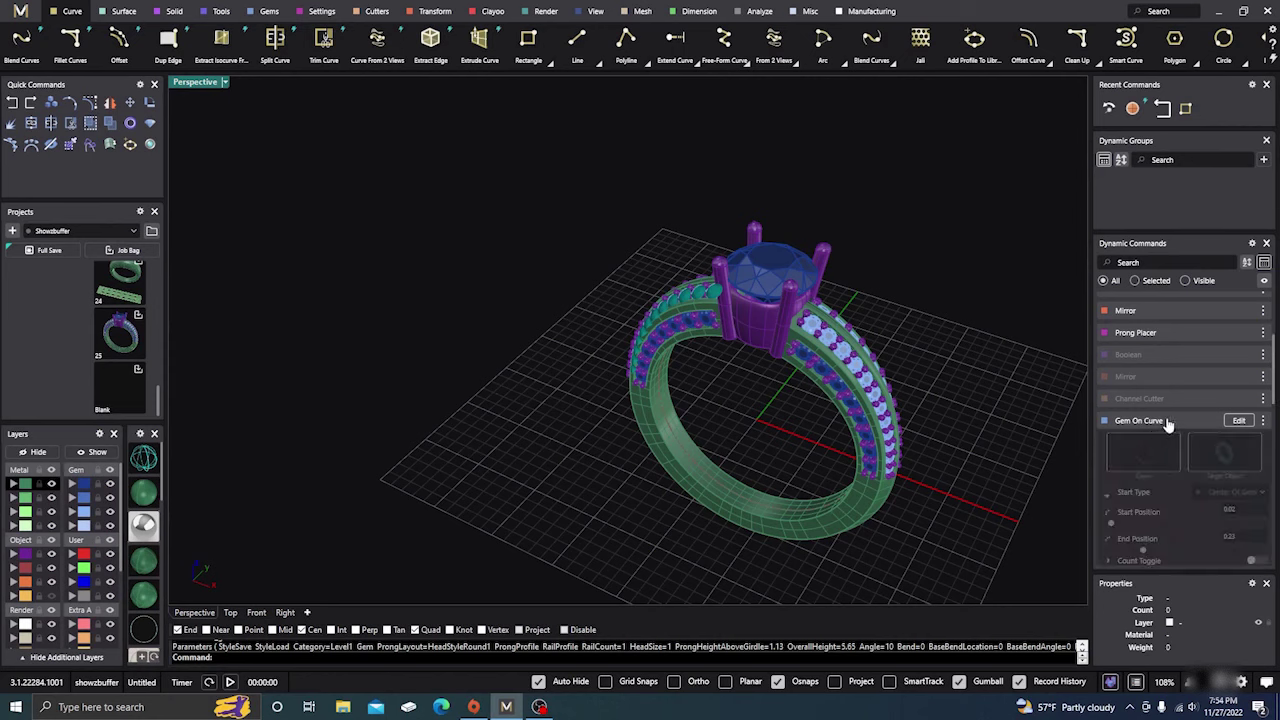
left_click(1230, 421)
scroll(1159, 368, "down", 2)
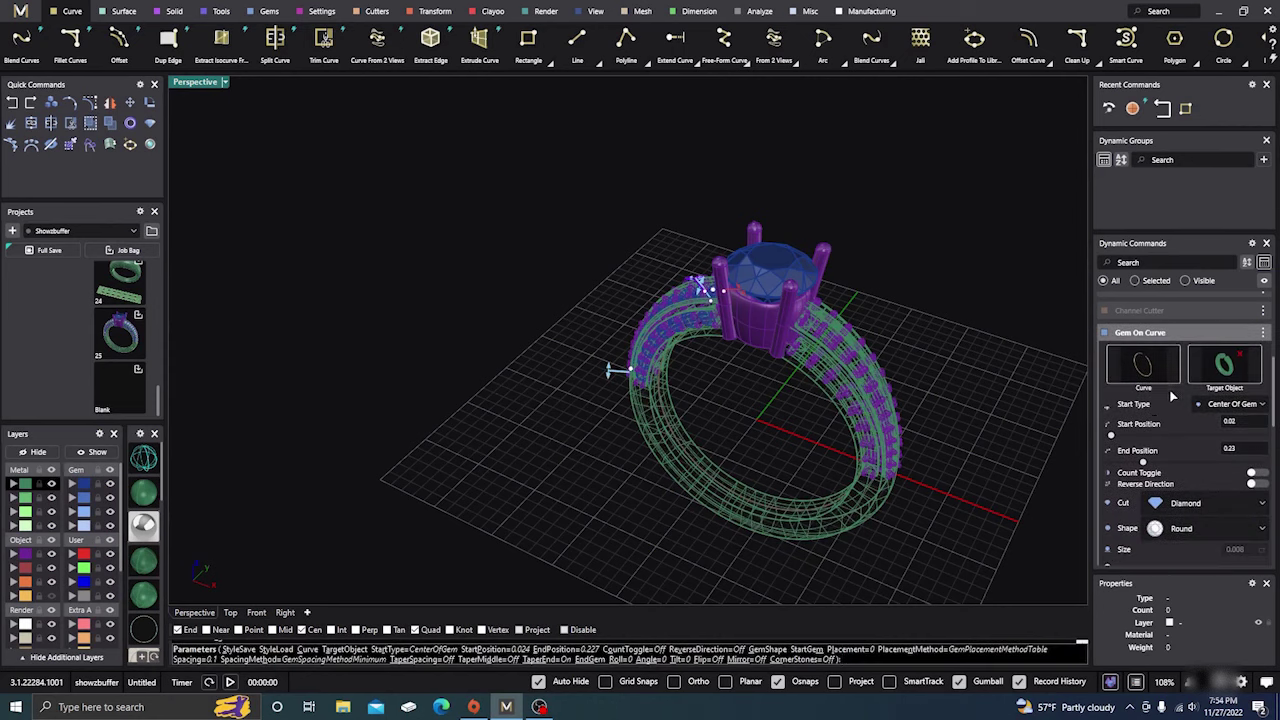
scroll(1158, 476, "down", 2)
scroll(1158, 476, "down", 6)
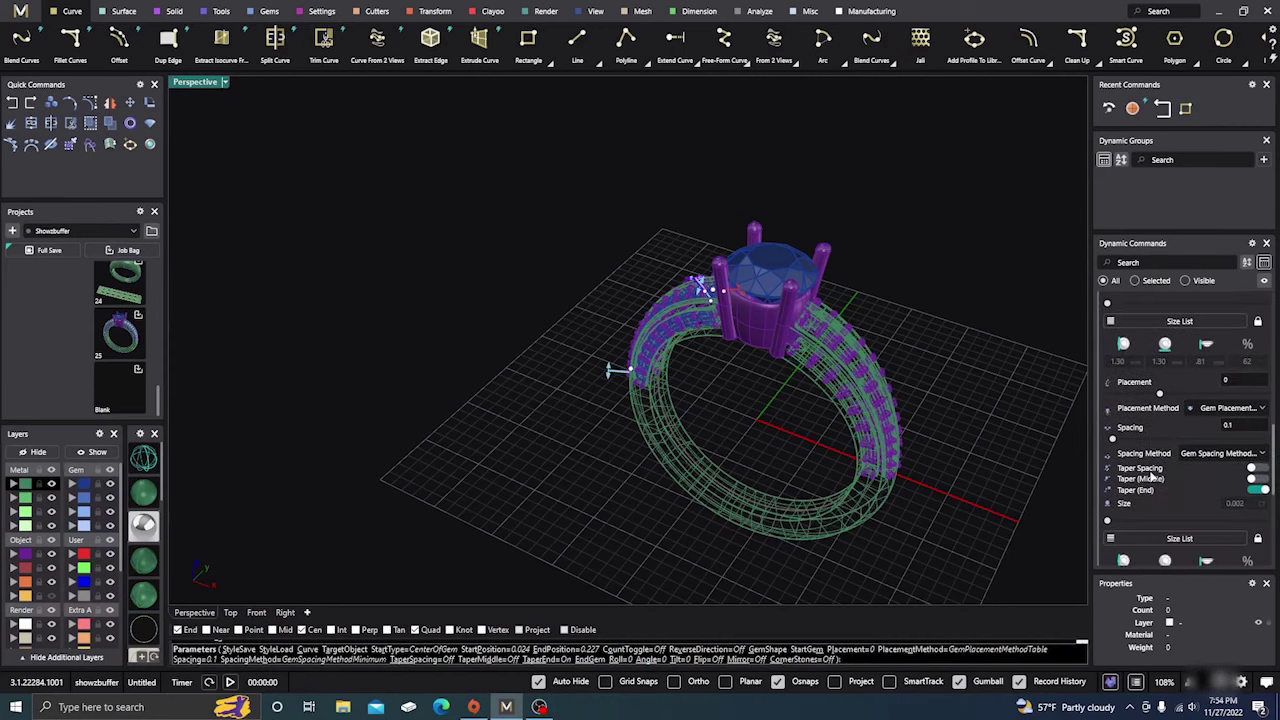
scroll(1152, 478, "up", 5)
right_click(1031, 399)
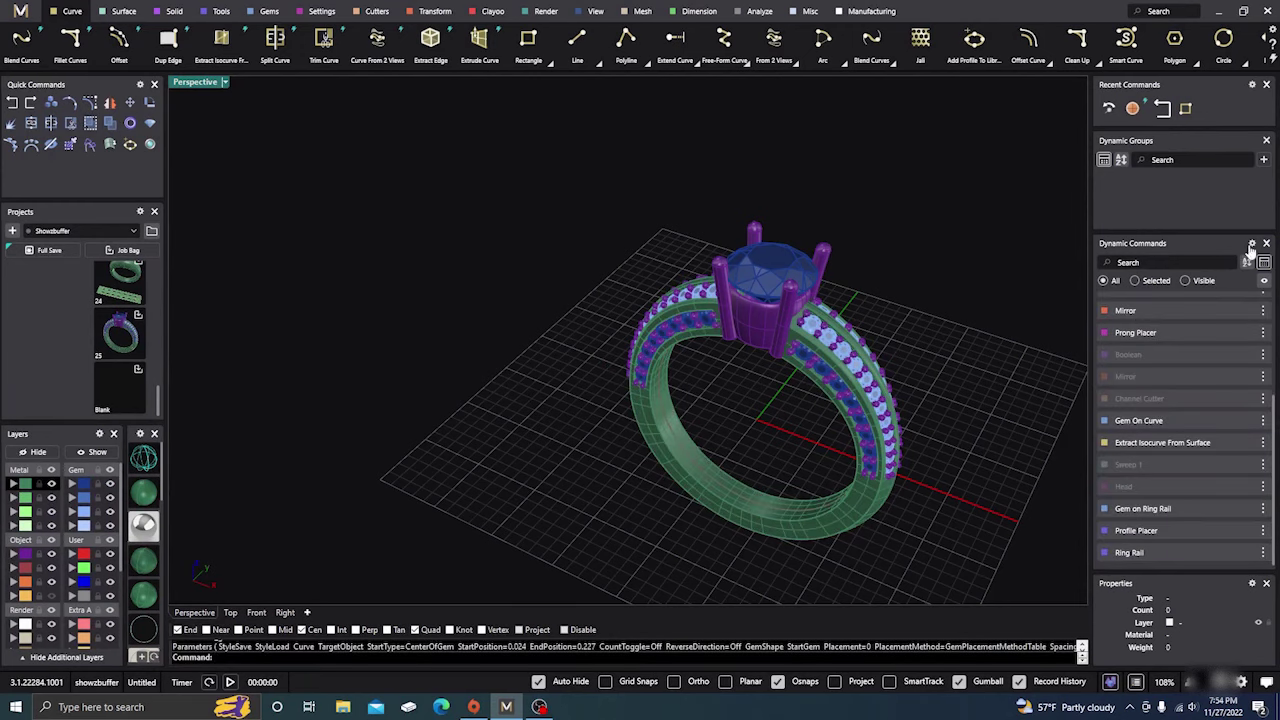
Step: Turn Auto Expand Selected Builders back on in the Dynamic Commands preferences
left_click(1251, 244)
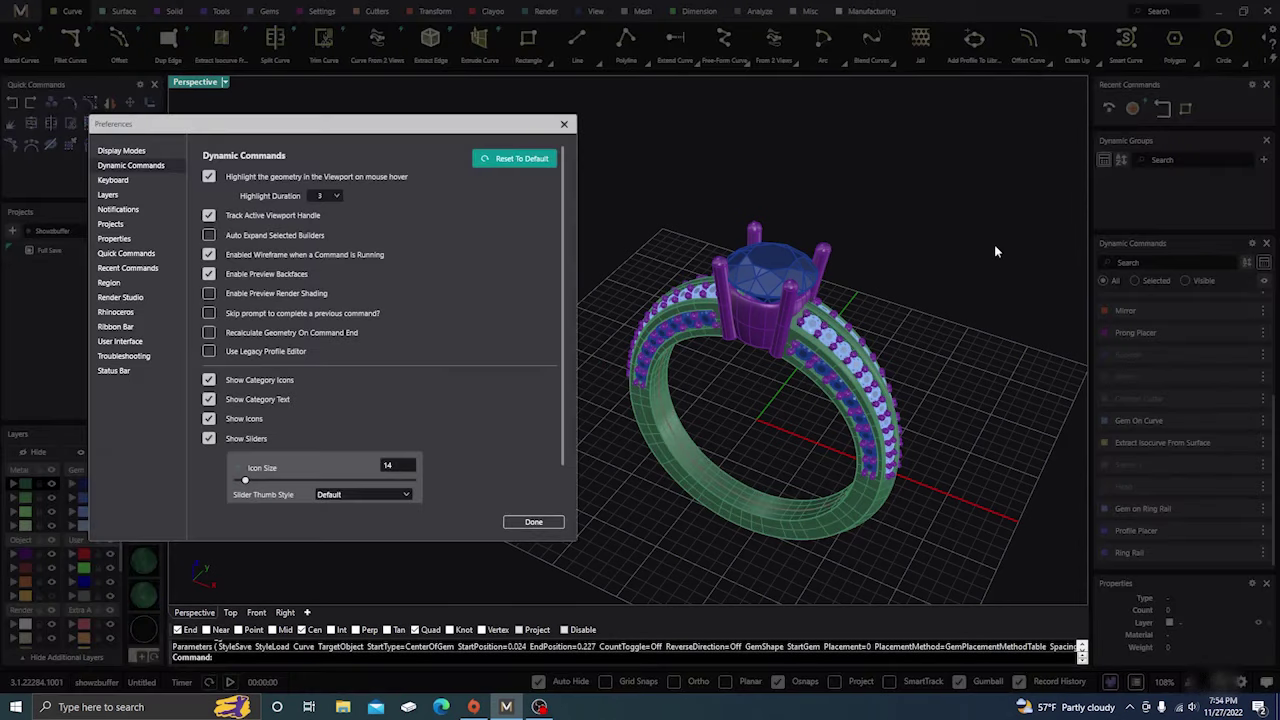
left_click(227, 238)
left_click(520, 524)
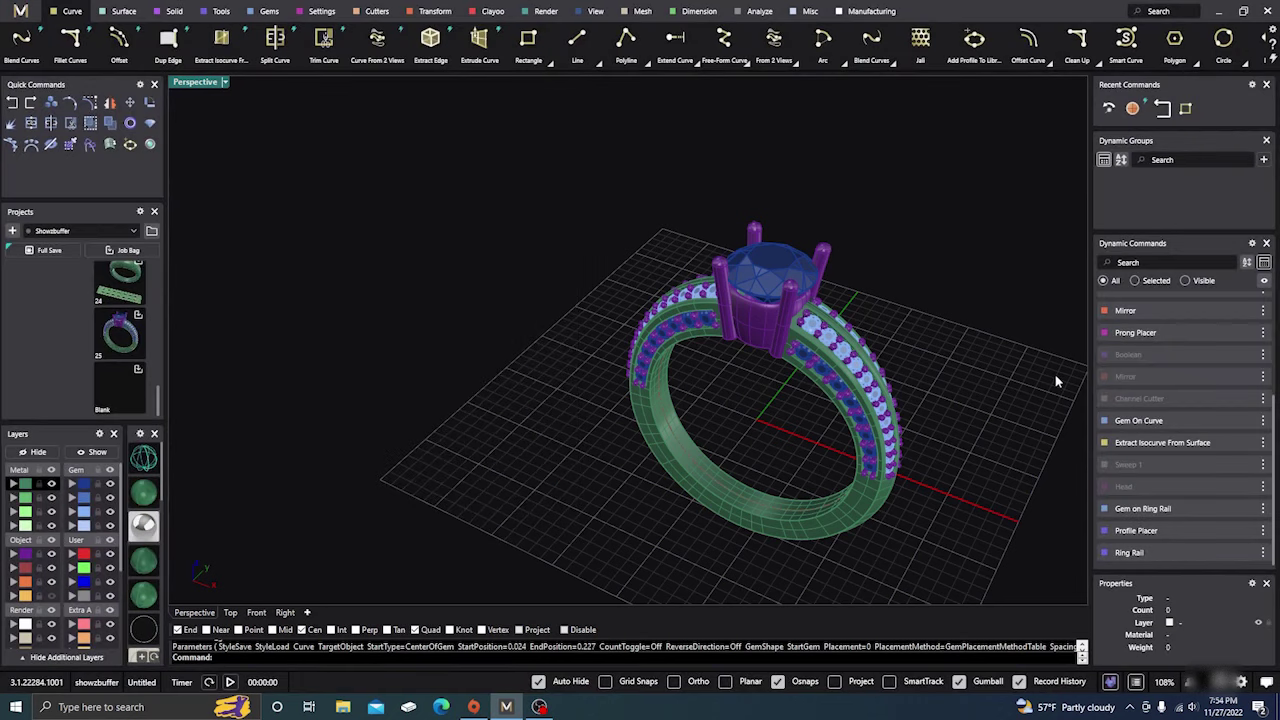
Step: Edit Gem On Curve again with auto expand enabled, review its parameters down to Roll and Angle, and end the edit
left_click(1132, 424)
left_click(1237, 421)
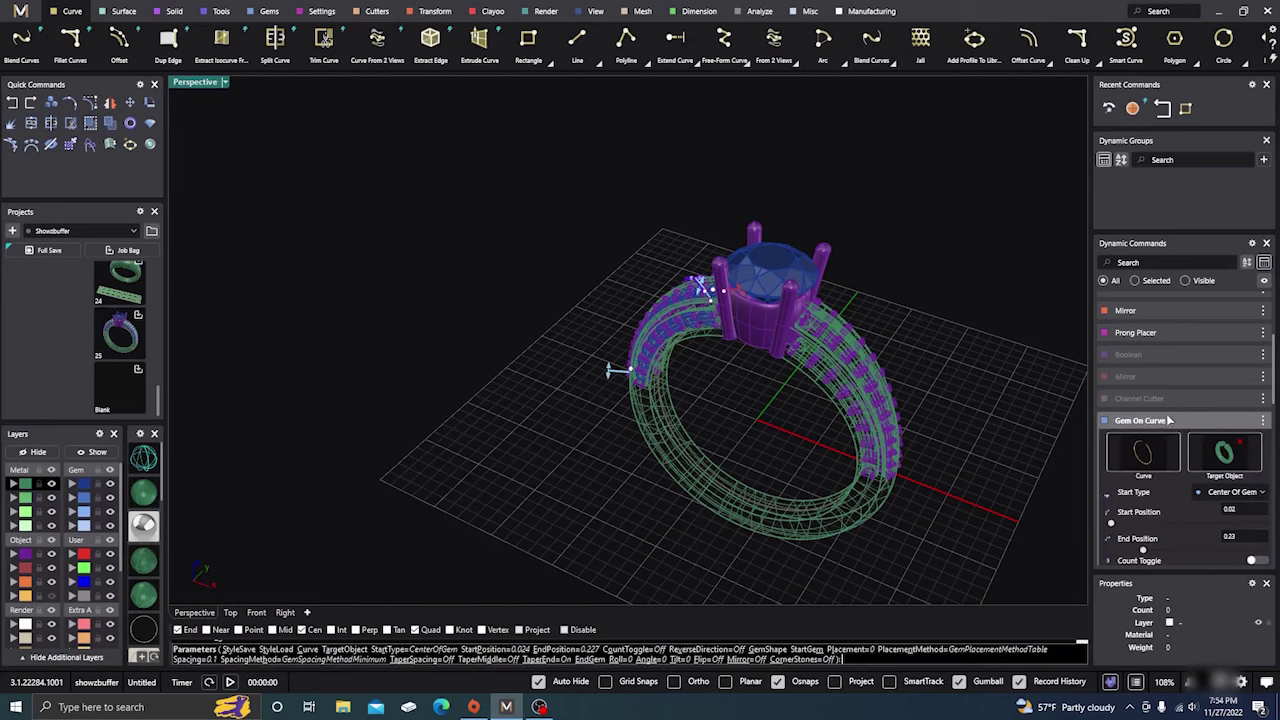
scroll(1160, 425, "down", 5)
scroll(1151, 428, "down", 5)
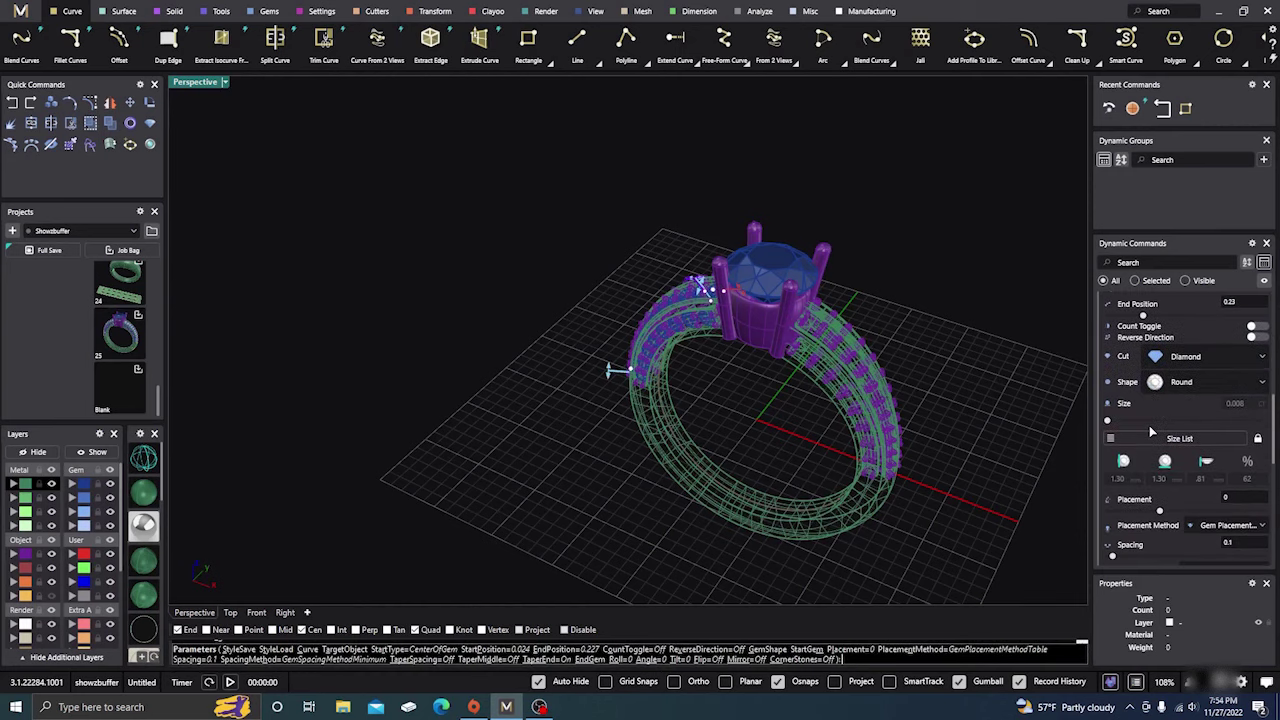
scroll(1151, 430, "down", 1)
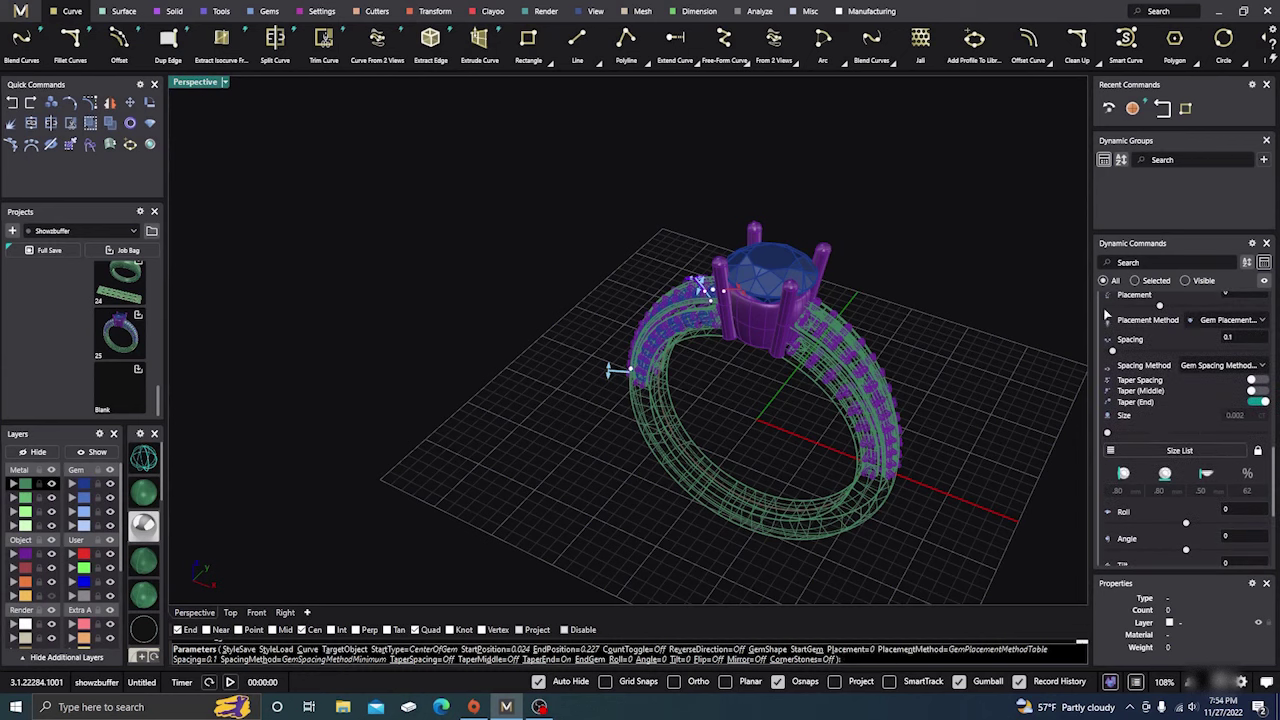
scroll(1157, 339, "up", 4)
right_click(971, 315)
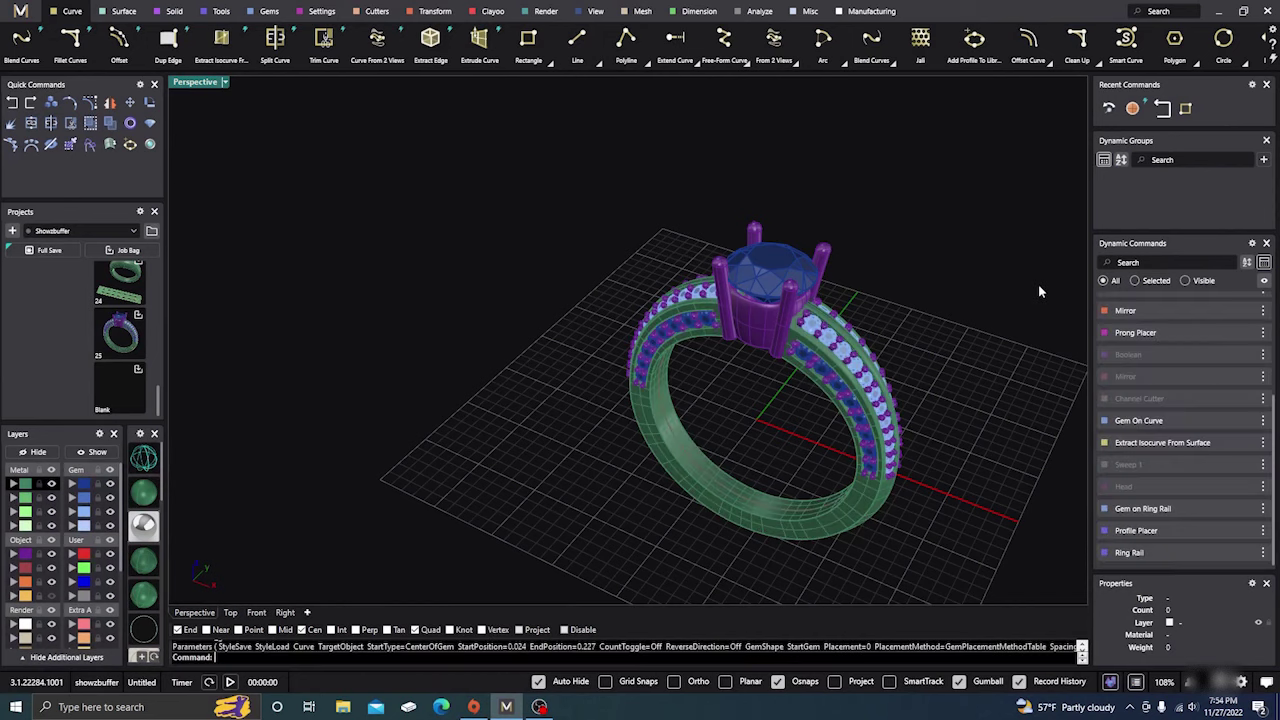
Step: Review the wireframe preference, open the Sweep 1 builder for editing to see the wireframe display, and end the edit
left_click(1252, 243)
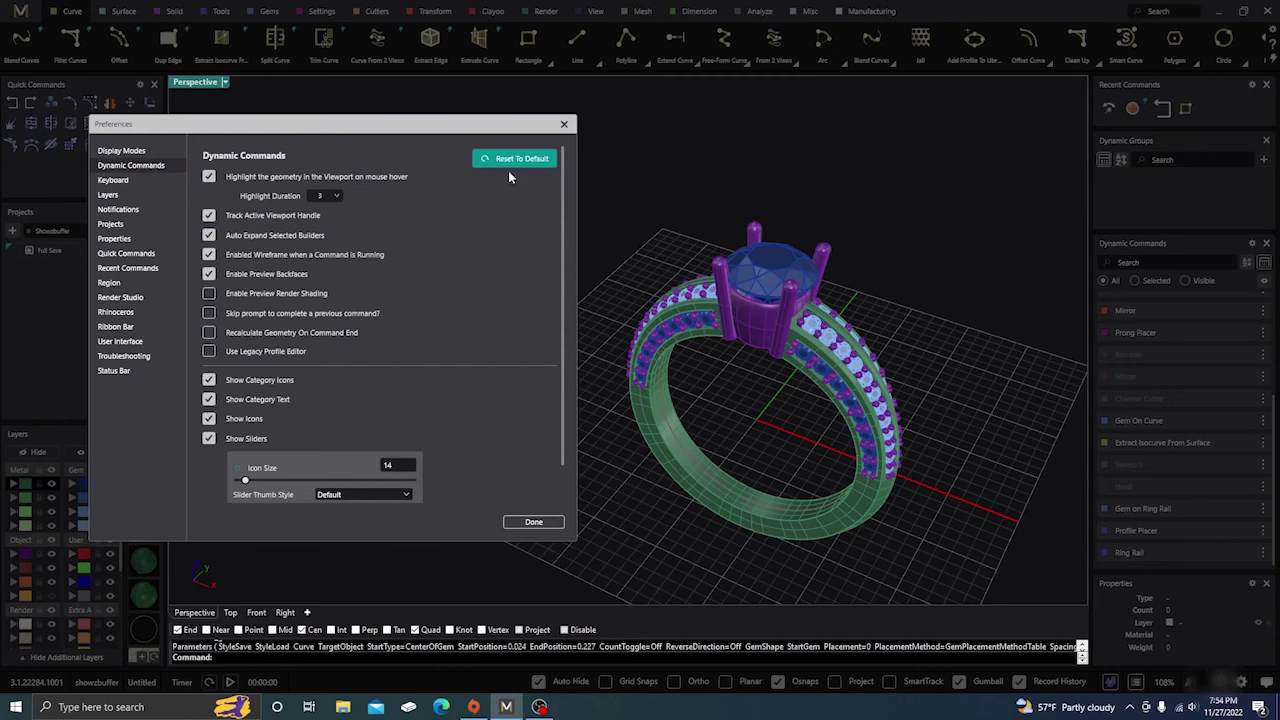
left_click(564, 124)
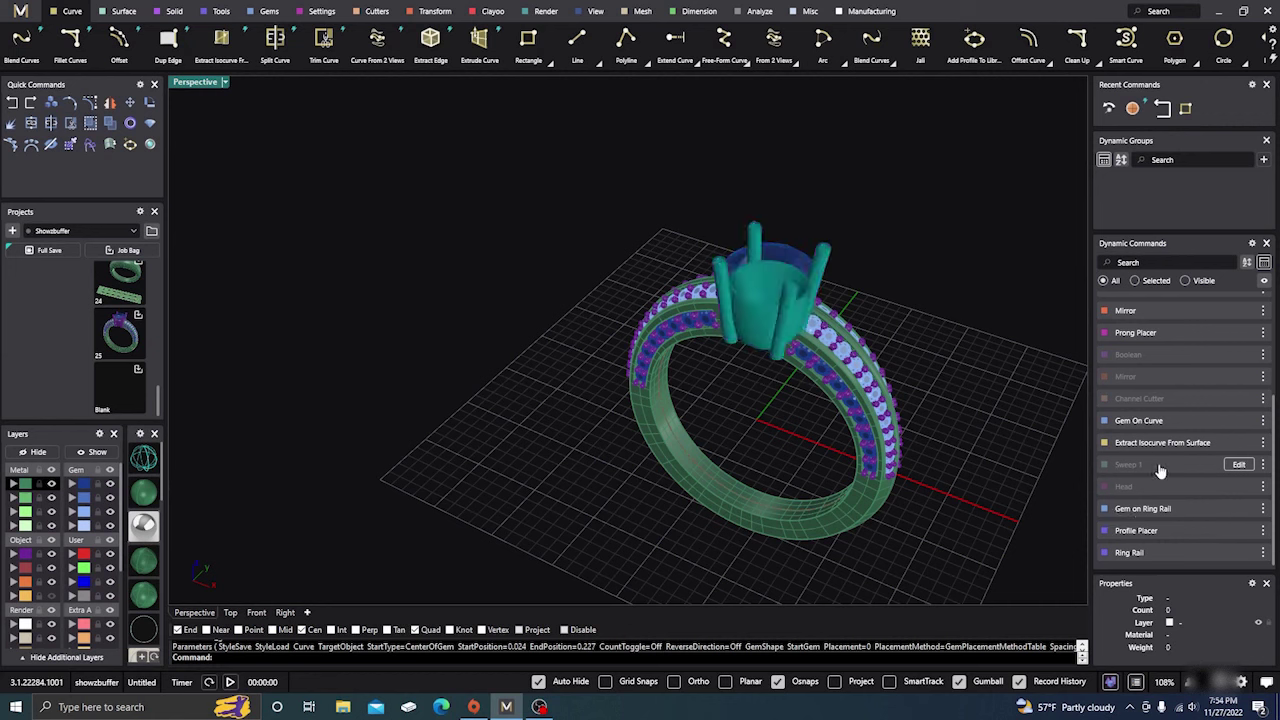
left_click(1239, 464)
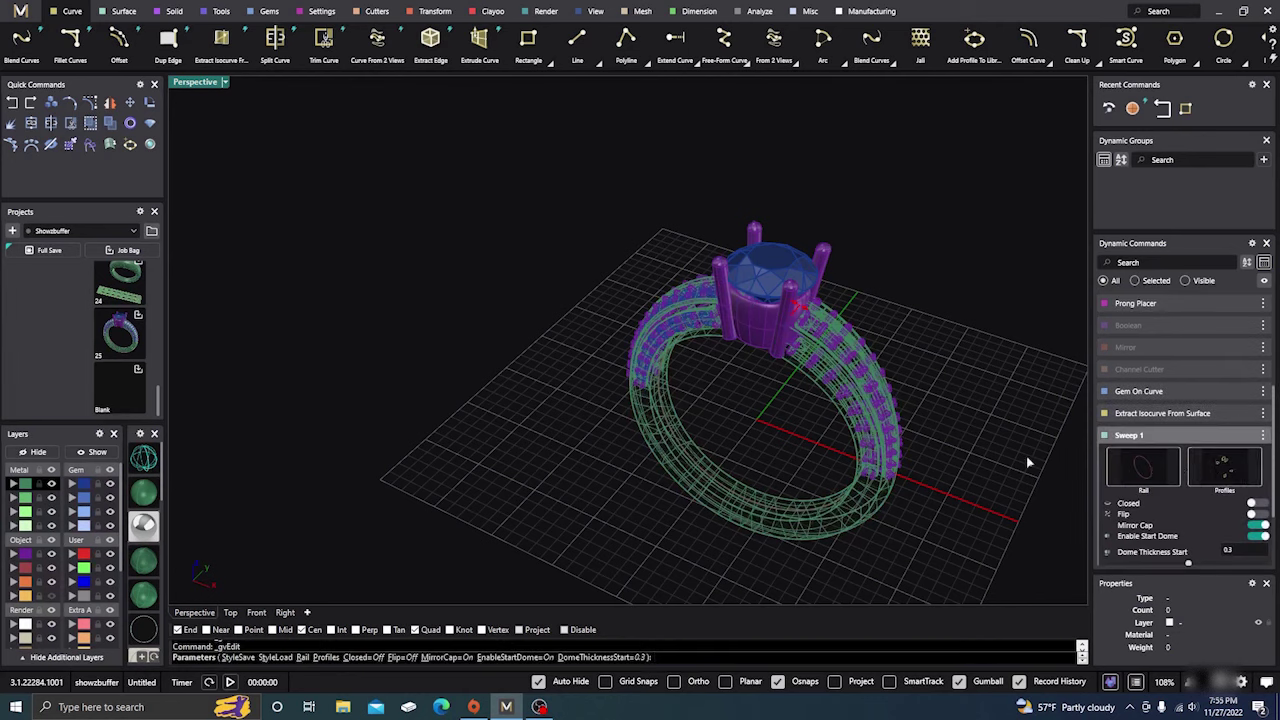
scroll(1134, 480, "down", 2)
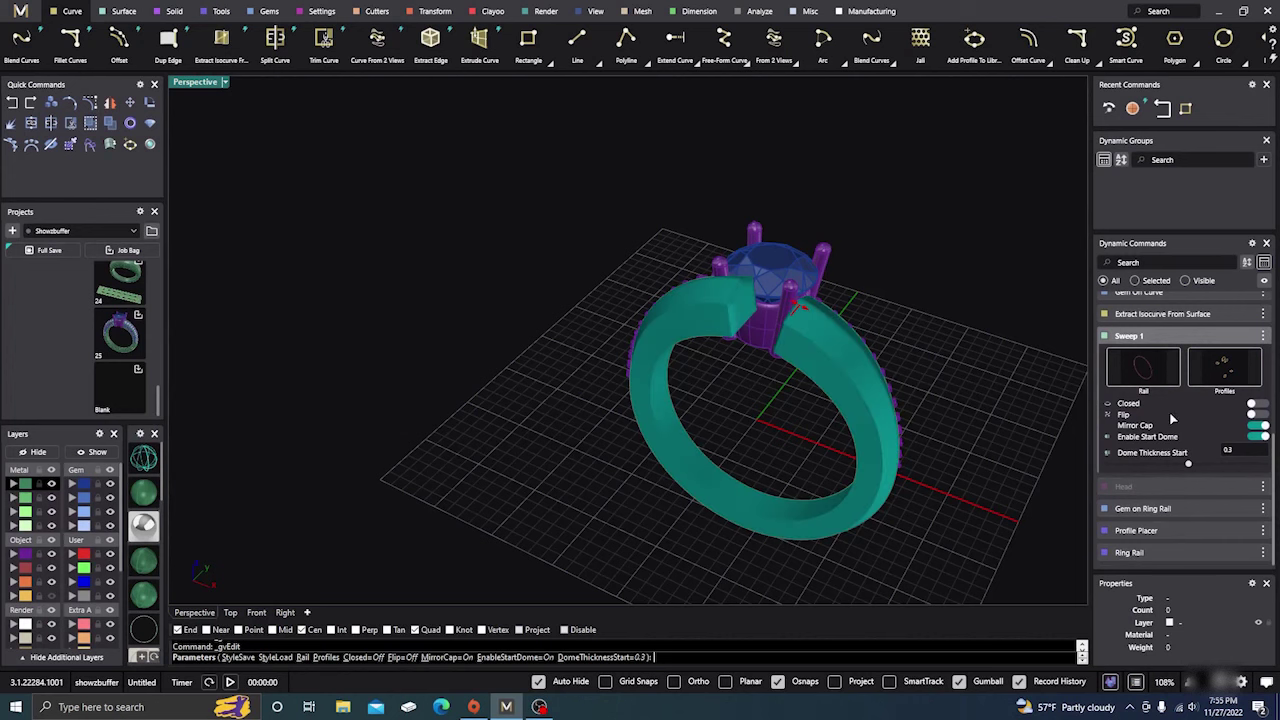
right_click(967, 318)
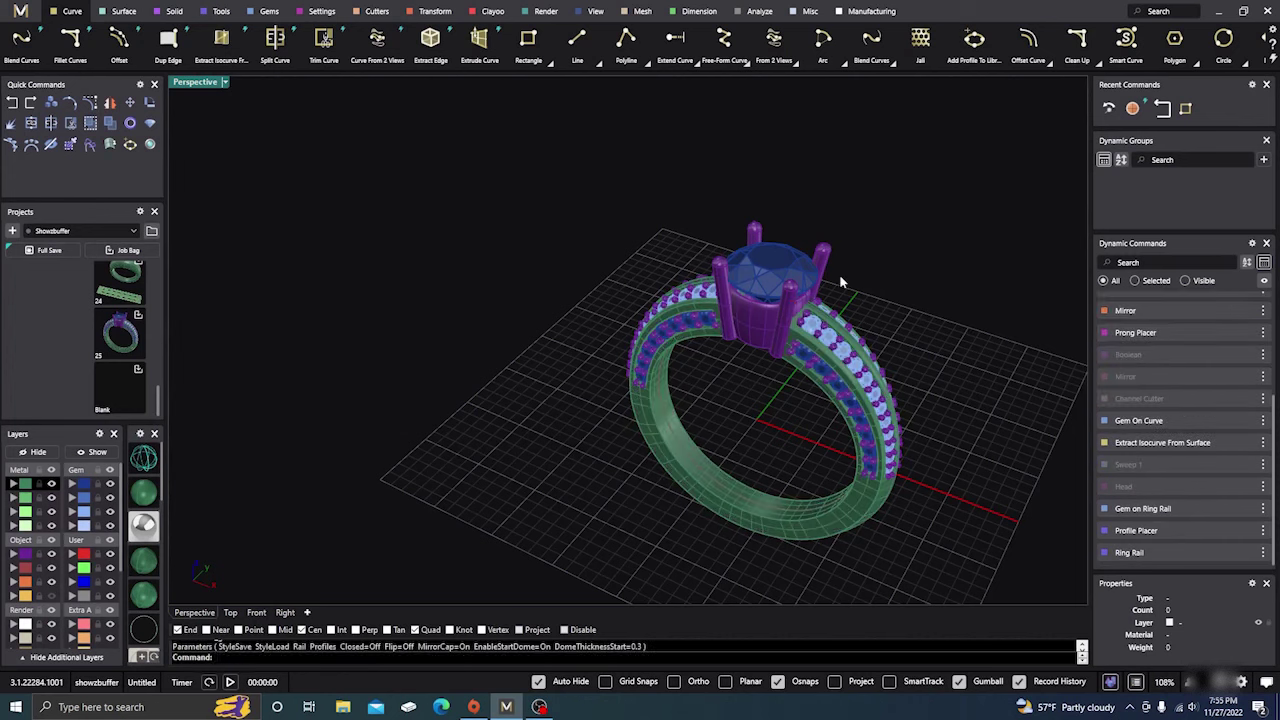
Step: Review the Dynamic Commands preferences, select the ring band and run the Dir command to display its surface directions
left_click(1252, 243)
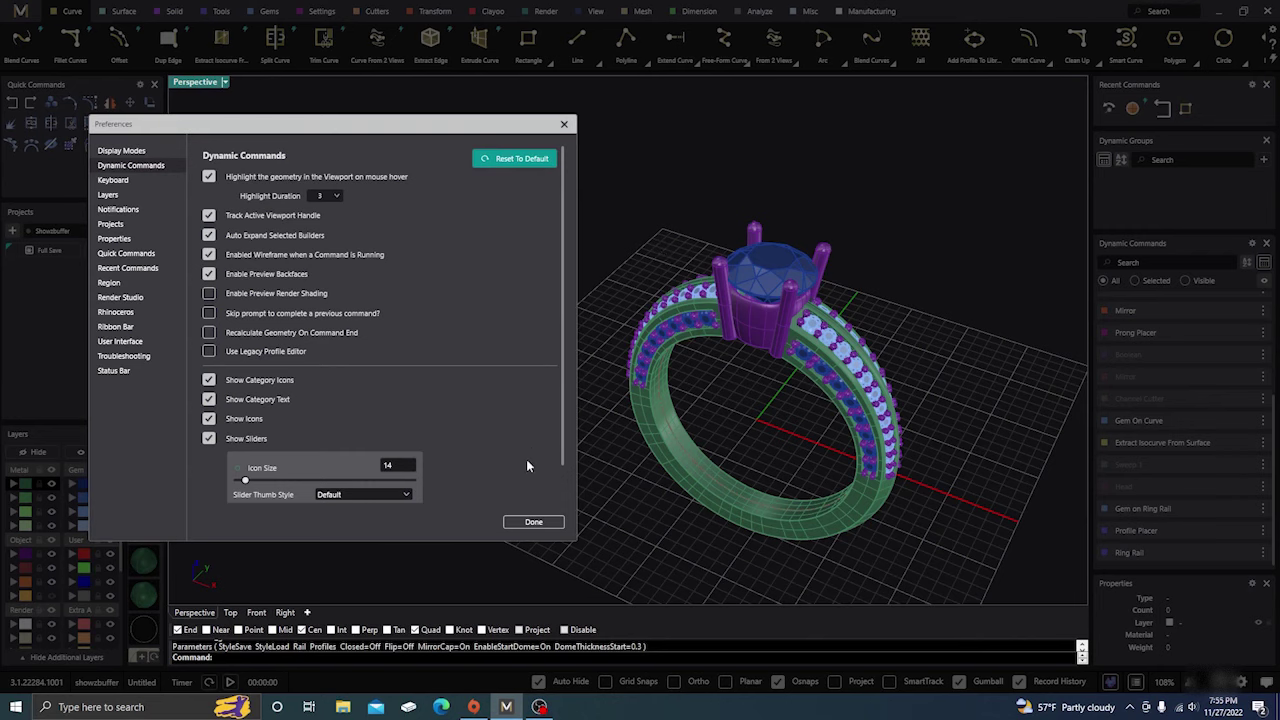
left_click(533, 521)
left_click(664, 441)
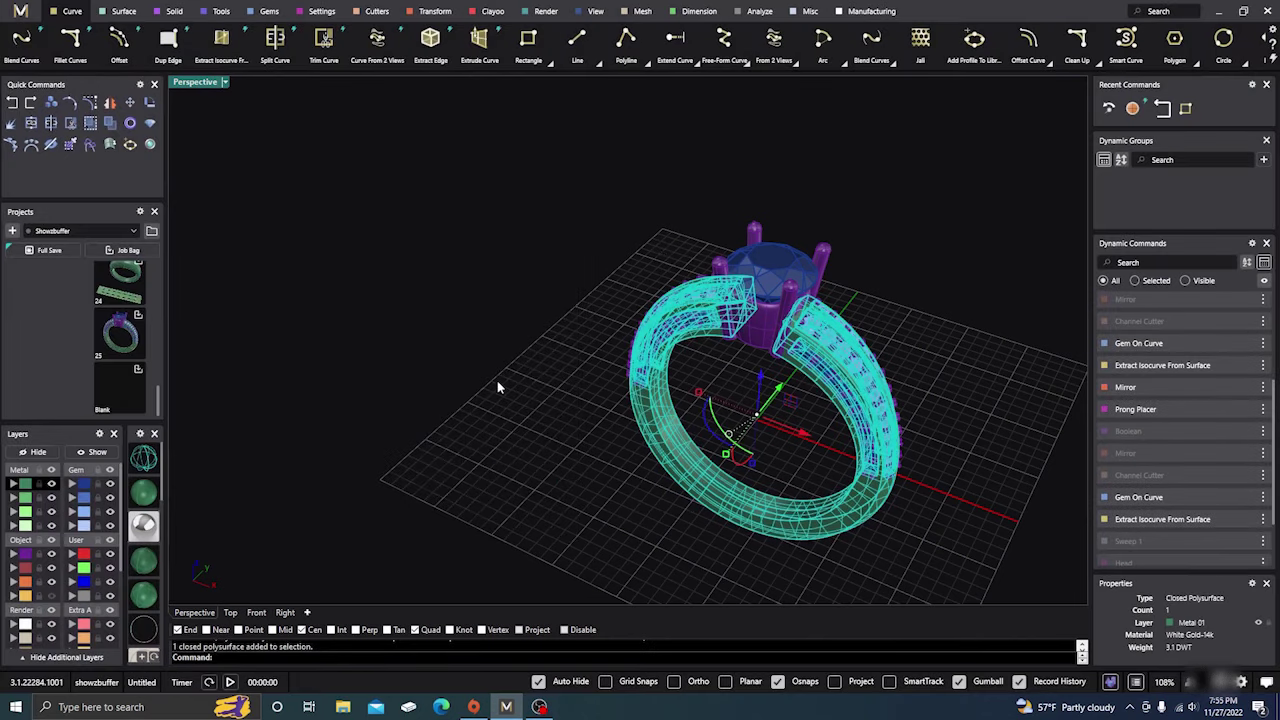
type("Dir")
key("Return")
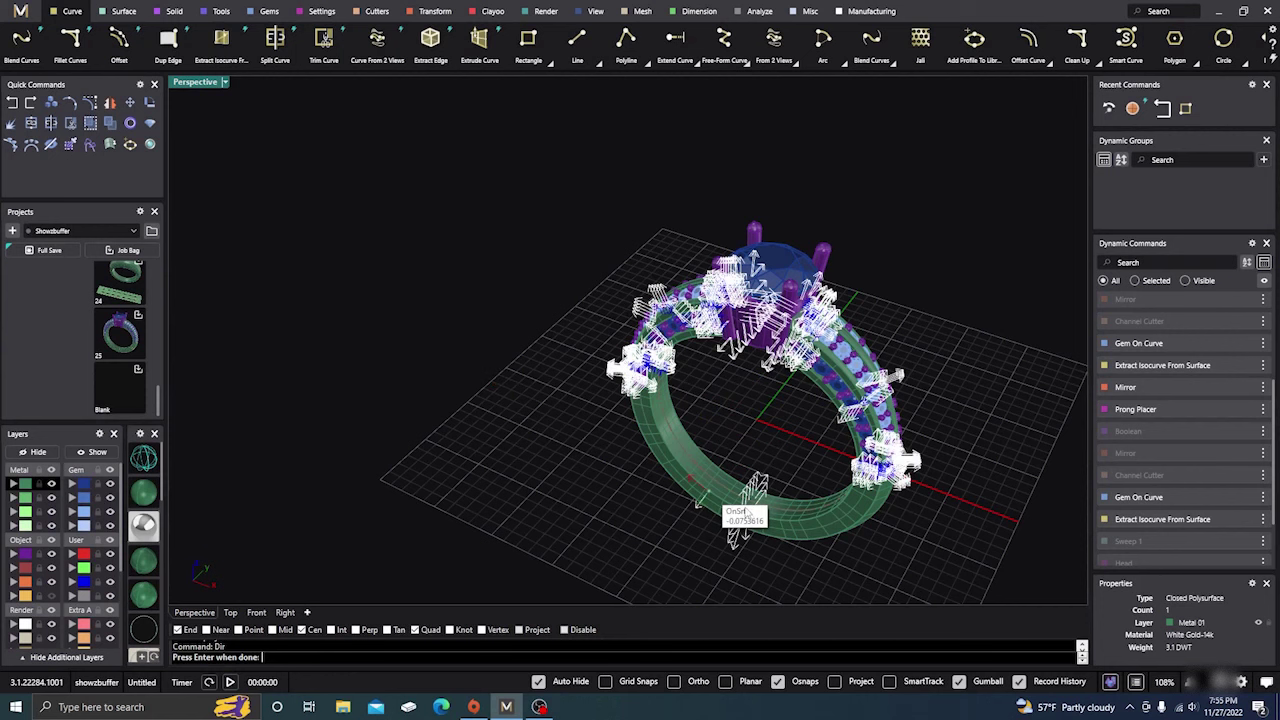
Step: Inspect the surface direction arrows along the ring band, end the Dir command and deselect the band
right_click_drag(766, 420, 720, 420)
scroll(760, 450, "up", 8)
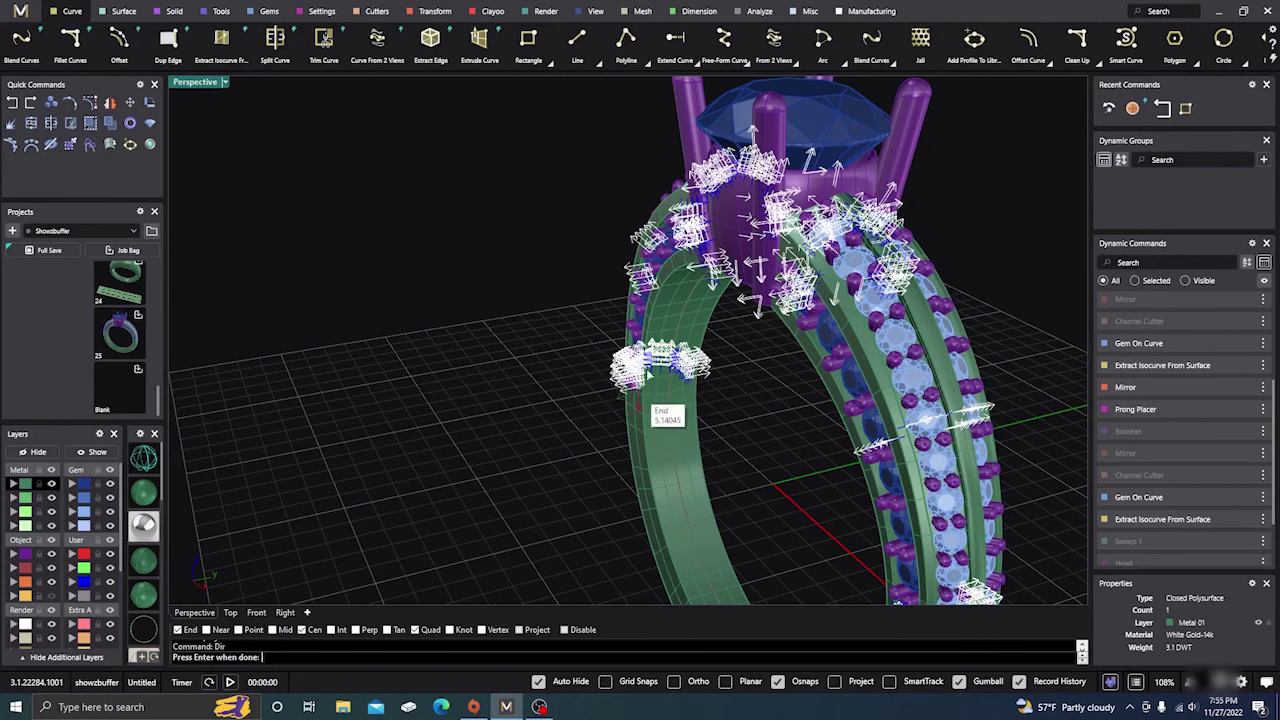
right_click(581, 395)
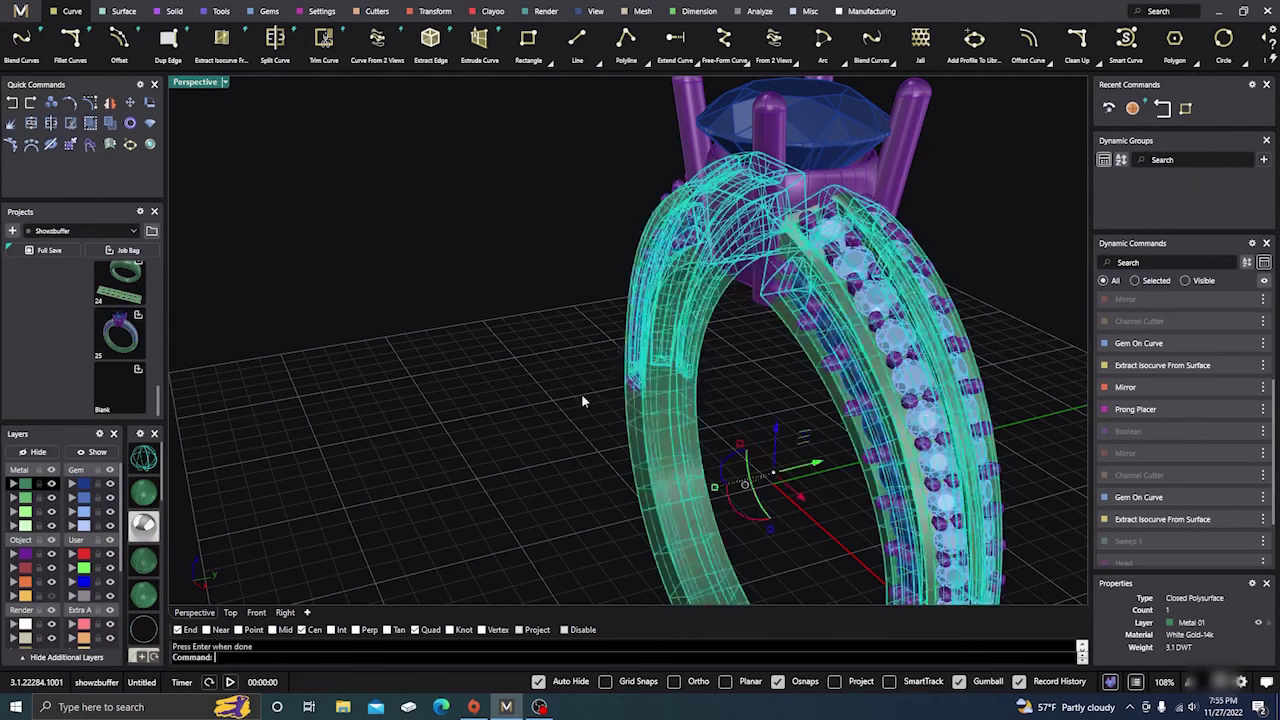
left_click(581, 394)
right_click_drag(555, 410, 584, 421)
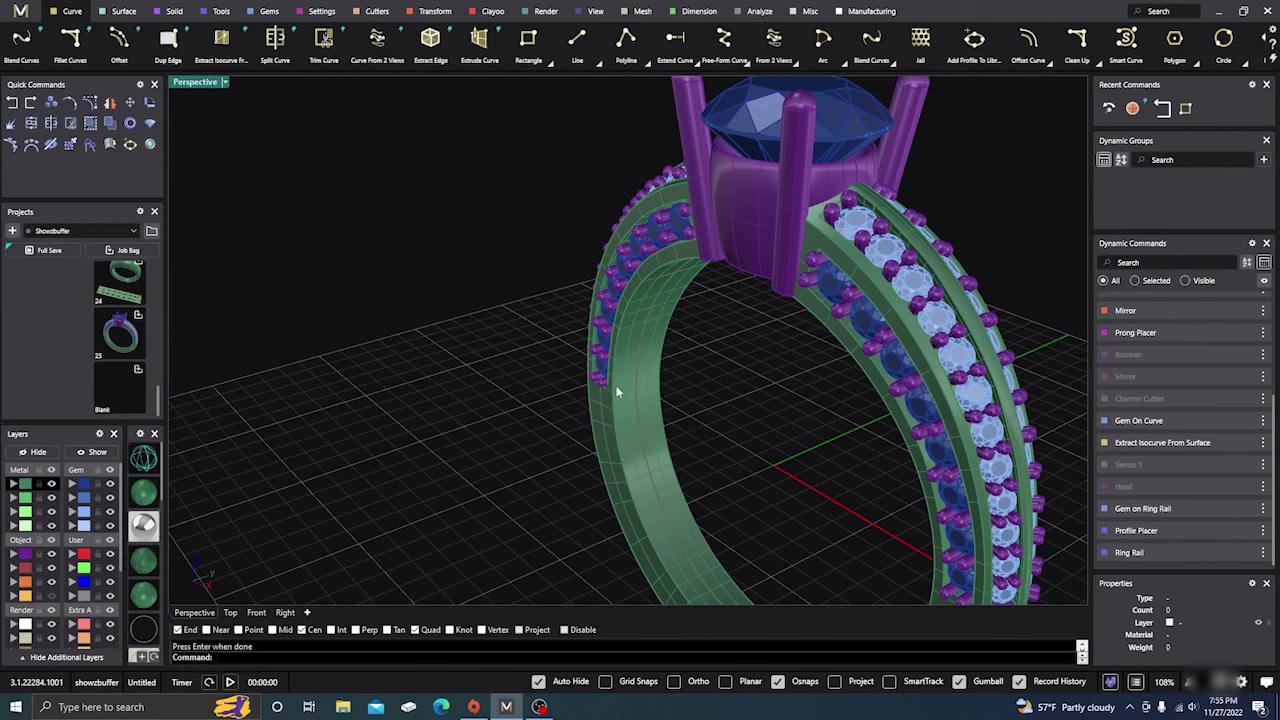
Step: Turn off the wireframe display for running commands and enable Preview Render Shading in the Dynamic Commands preferences
left_click(1247, 262)
scroll(733, 354, "down", 5)
right_click_drag(733, 354, 731, 391)
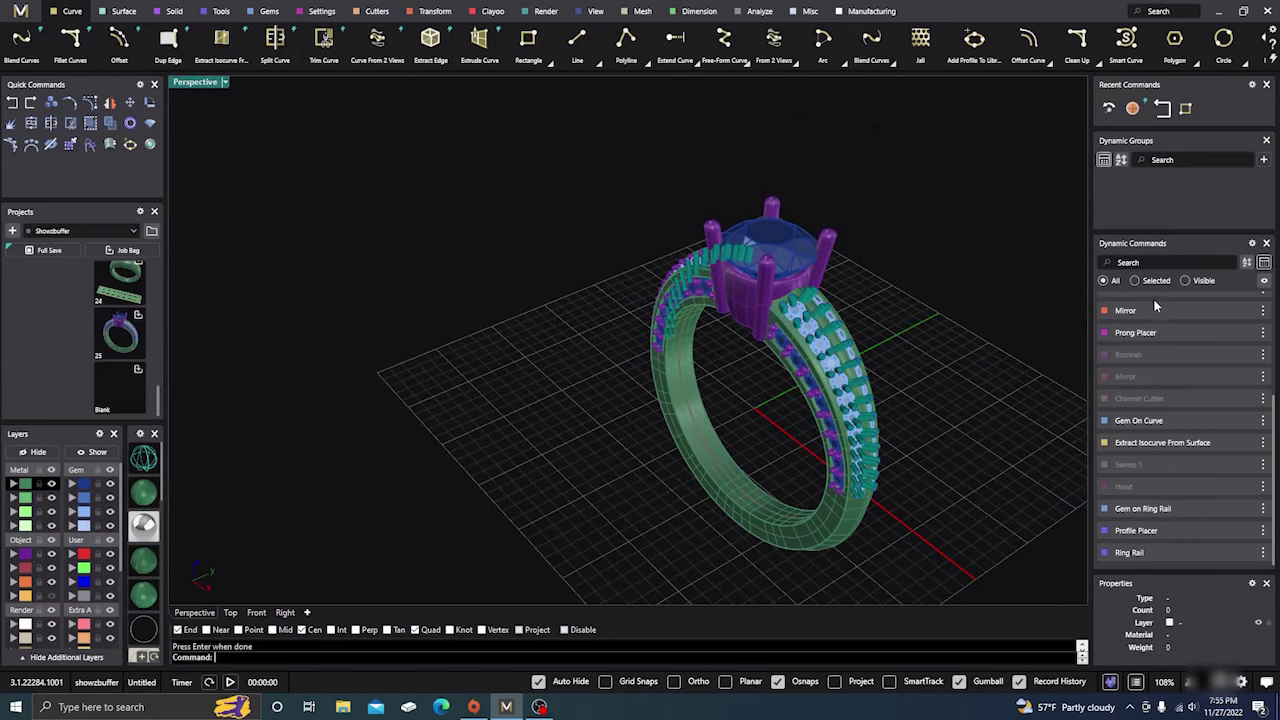
left_click(1252, 243)
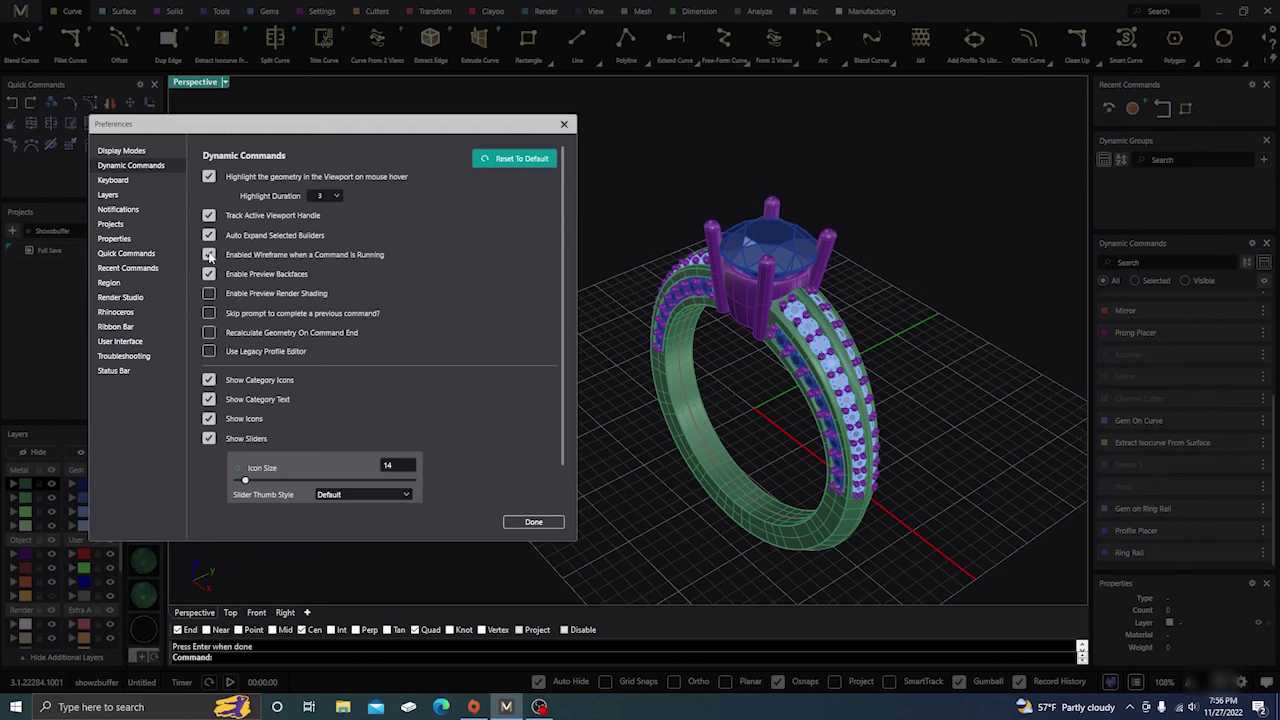
left_click(209, 255)
left_click(210, 295)
left_click(537, 521)
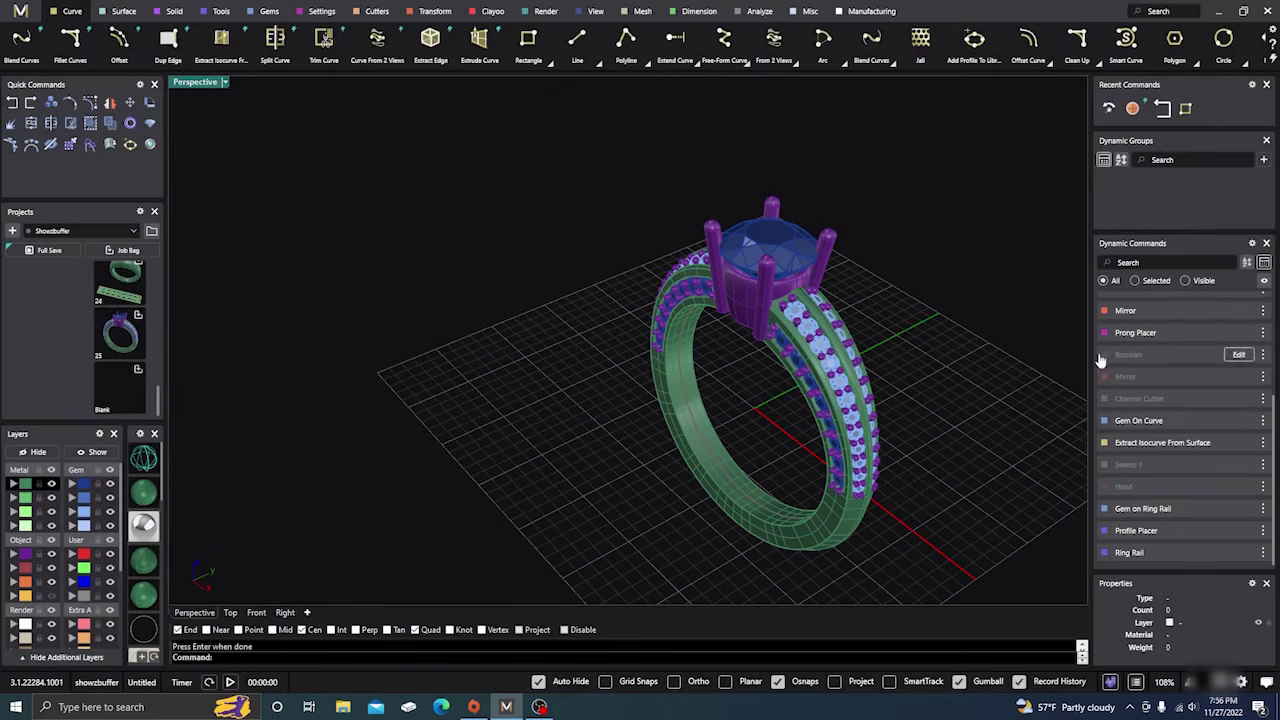
Step: Edit the Prong Placer builder with a Height Offset of 0.38 mm, end the edit and undo it
left_click(1152, 336)
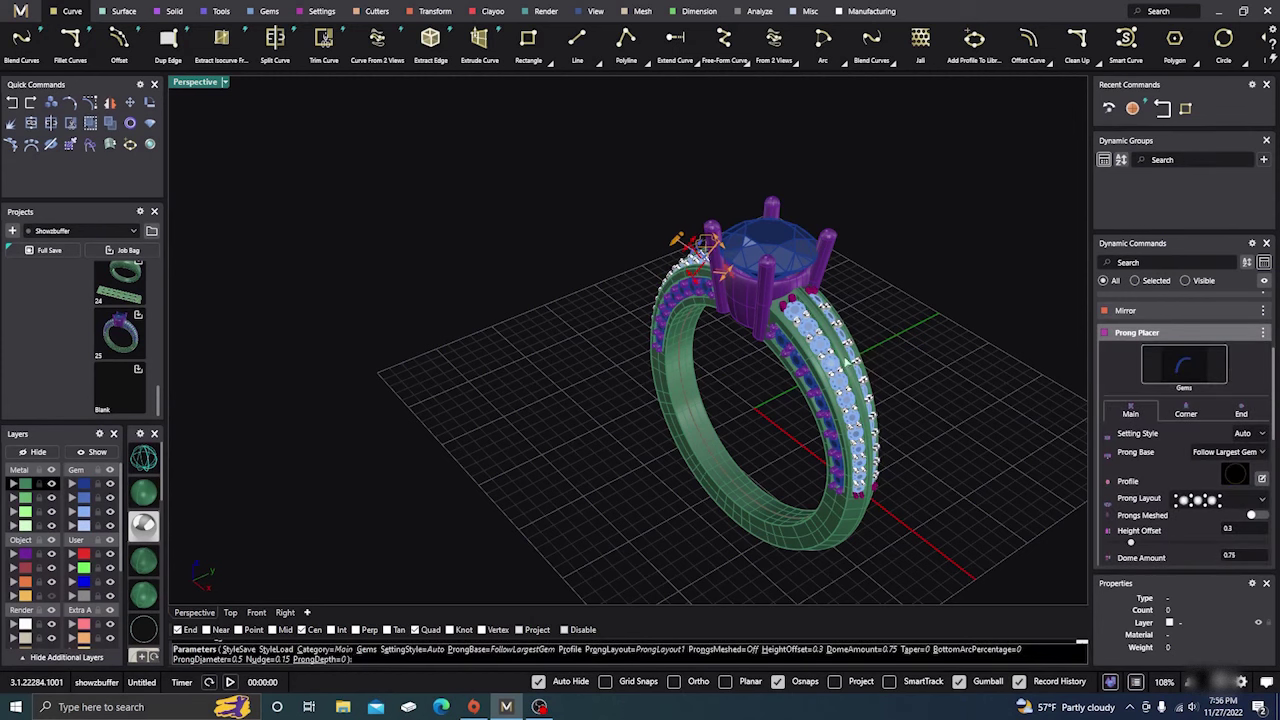
scroll(676, 360, "up", 6)
scroll(676, 360, "down", 5)
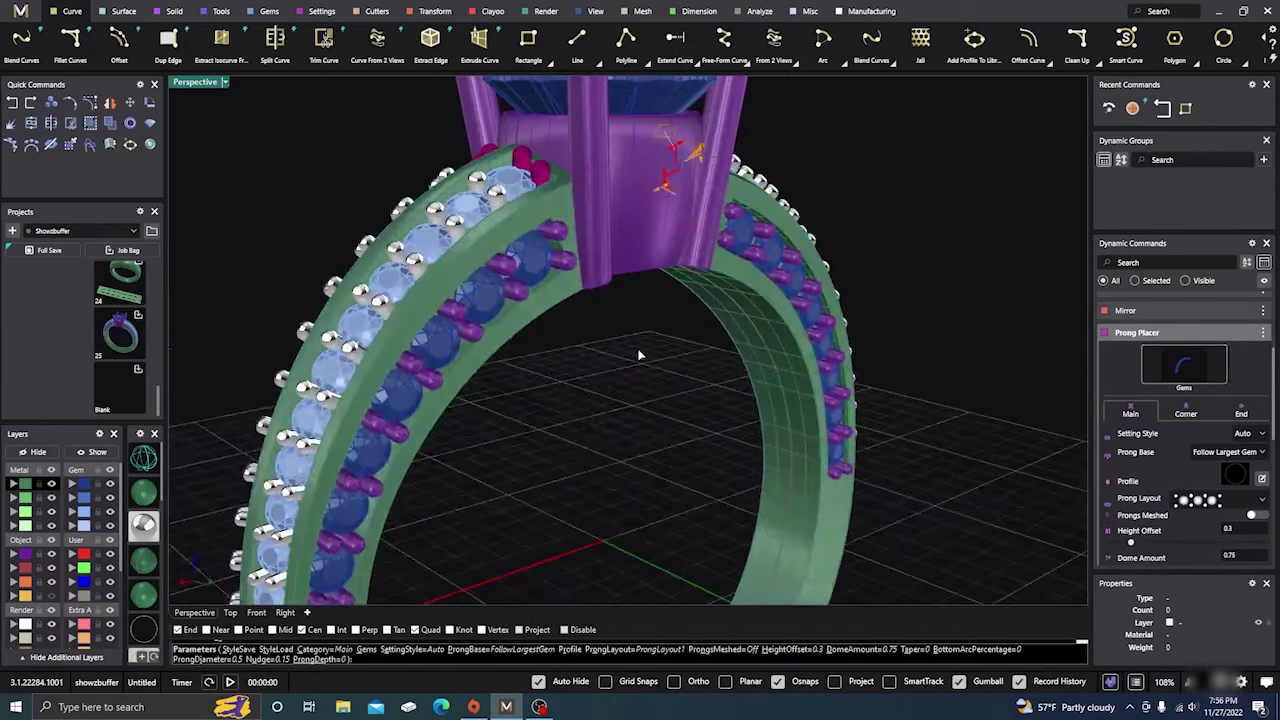
right_click_drag(640, 354, 690, 196)
scroll(735, 305, "up", 5)
mouse_move(677, 203)
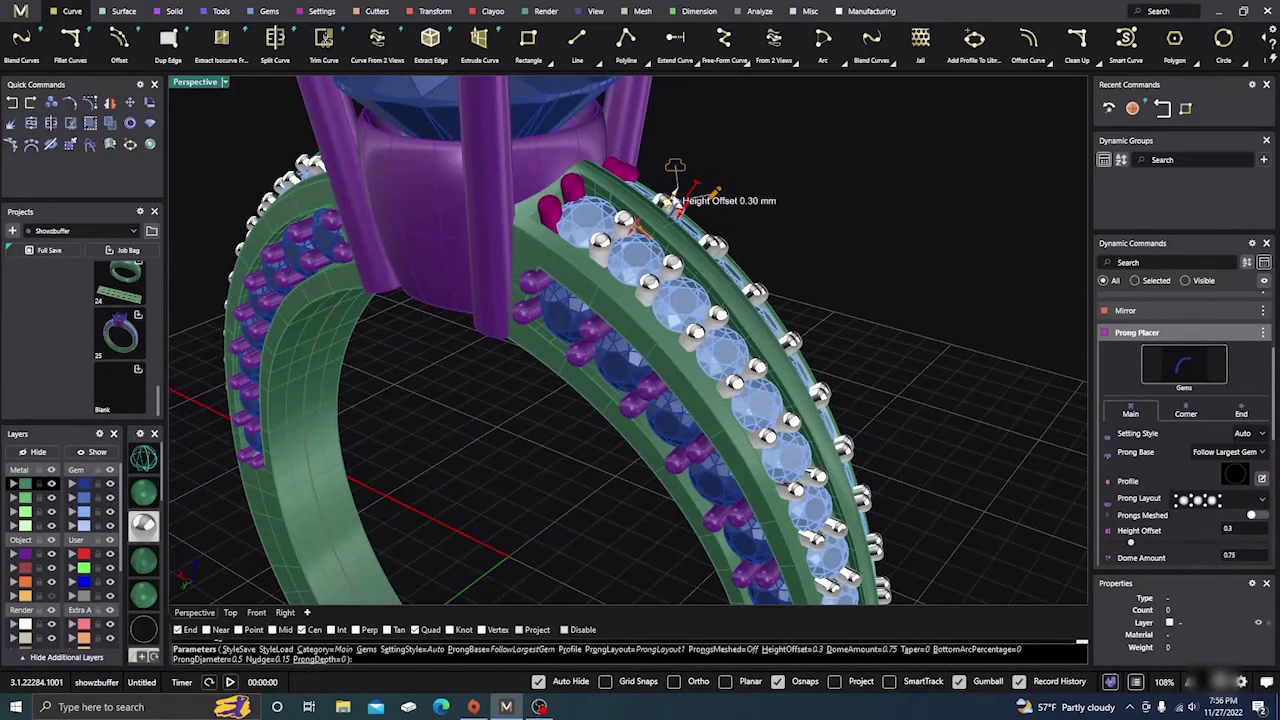
left_click_drag(677, 186, 671, 212)
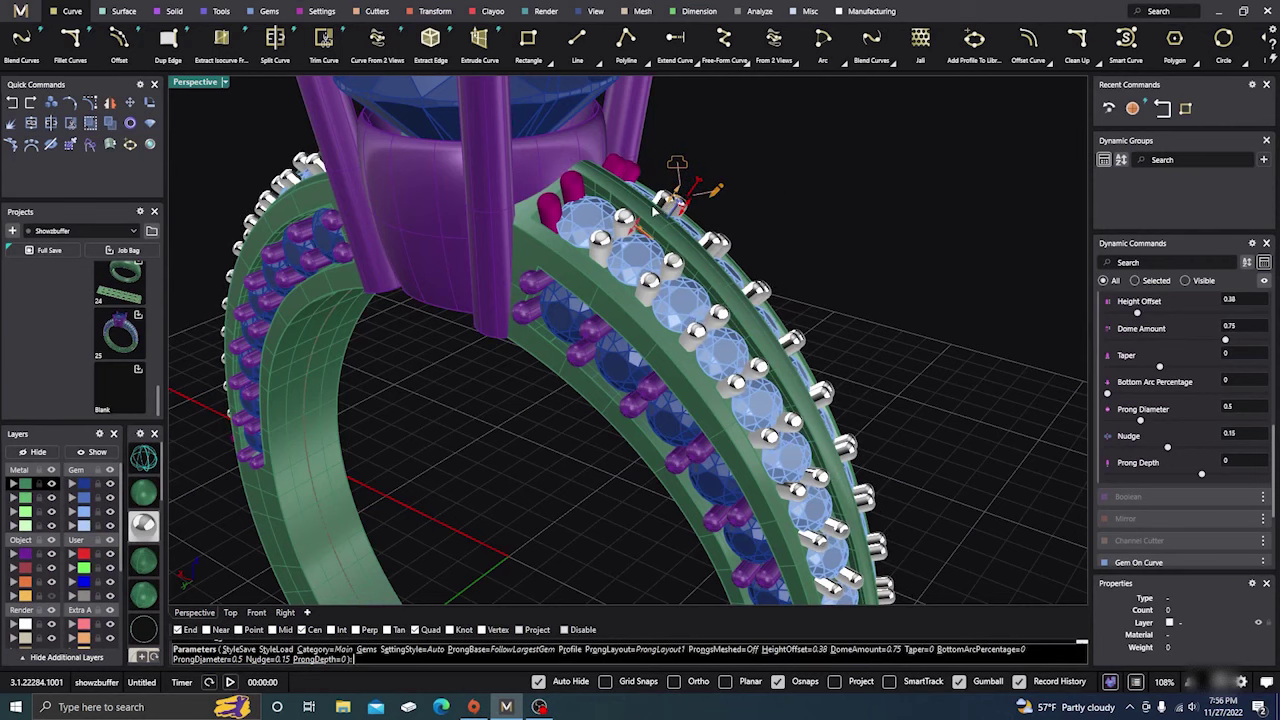
mouse_move(680, 202)
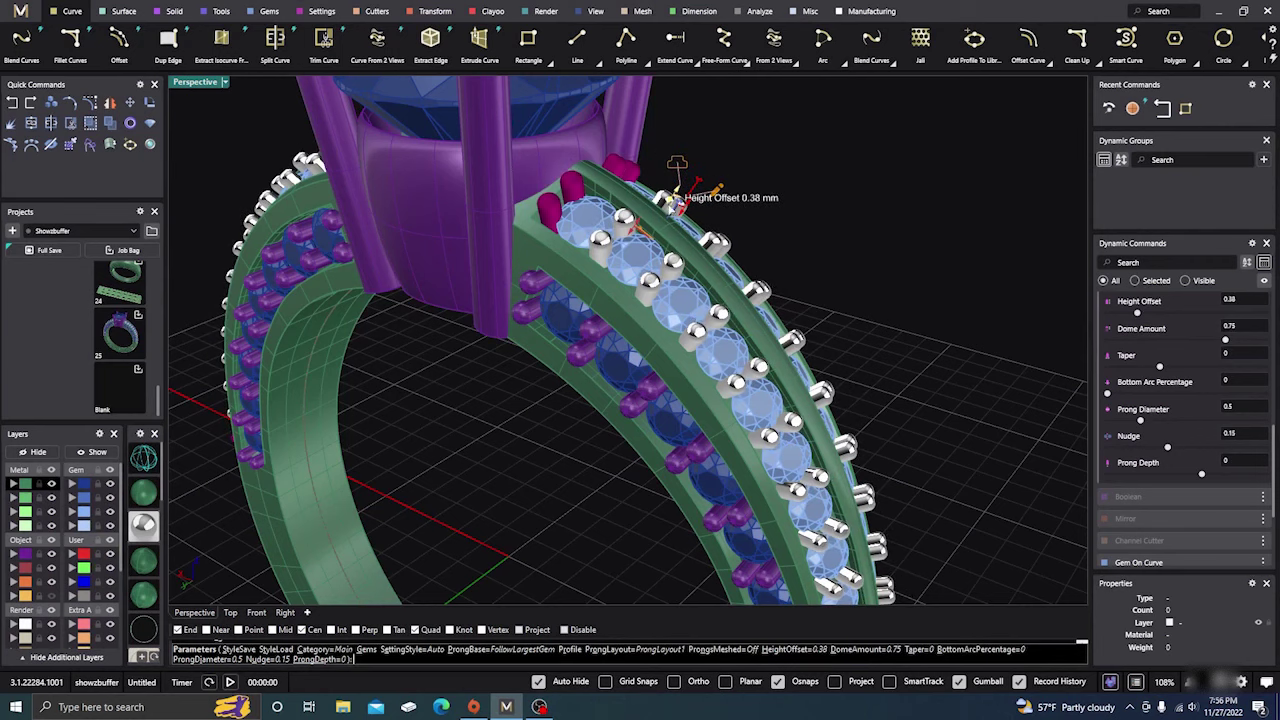
right_click(981, 319)
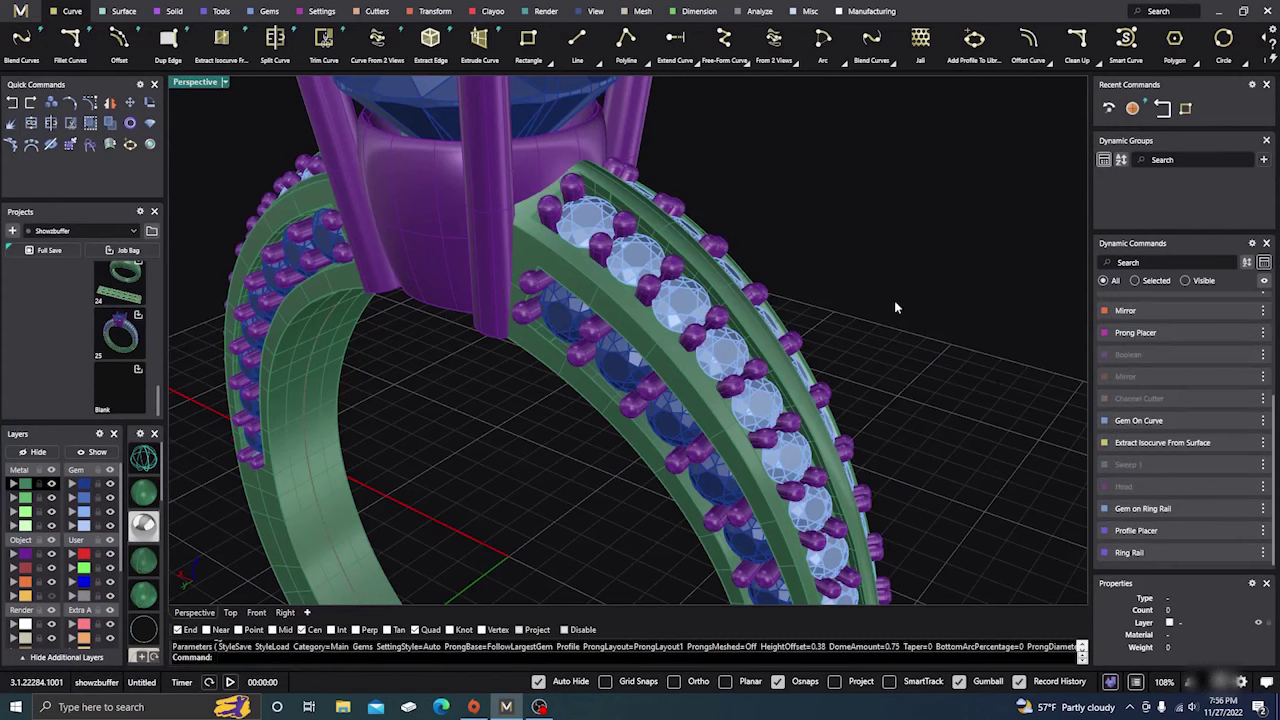
left_click(11, 104)
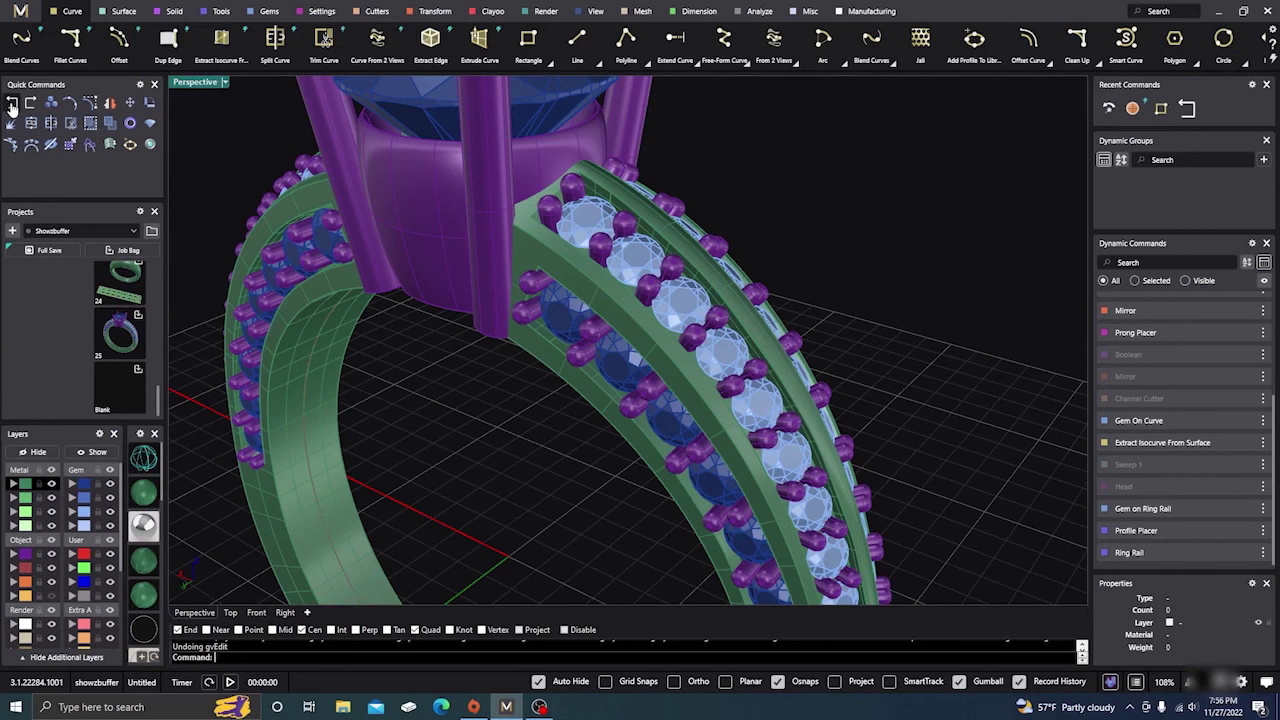
Step: Review the option for skipping the prompt to complete a previous command in the Dynamic Commands preferences
right_click_drag(837, 302, 810, 415)
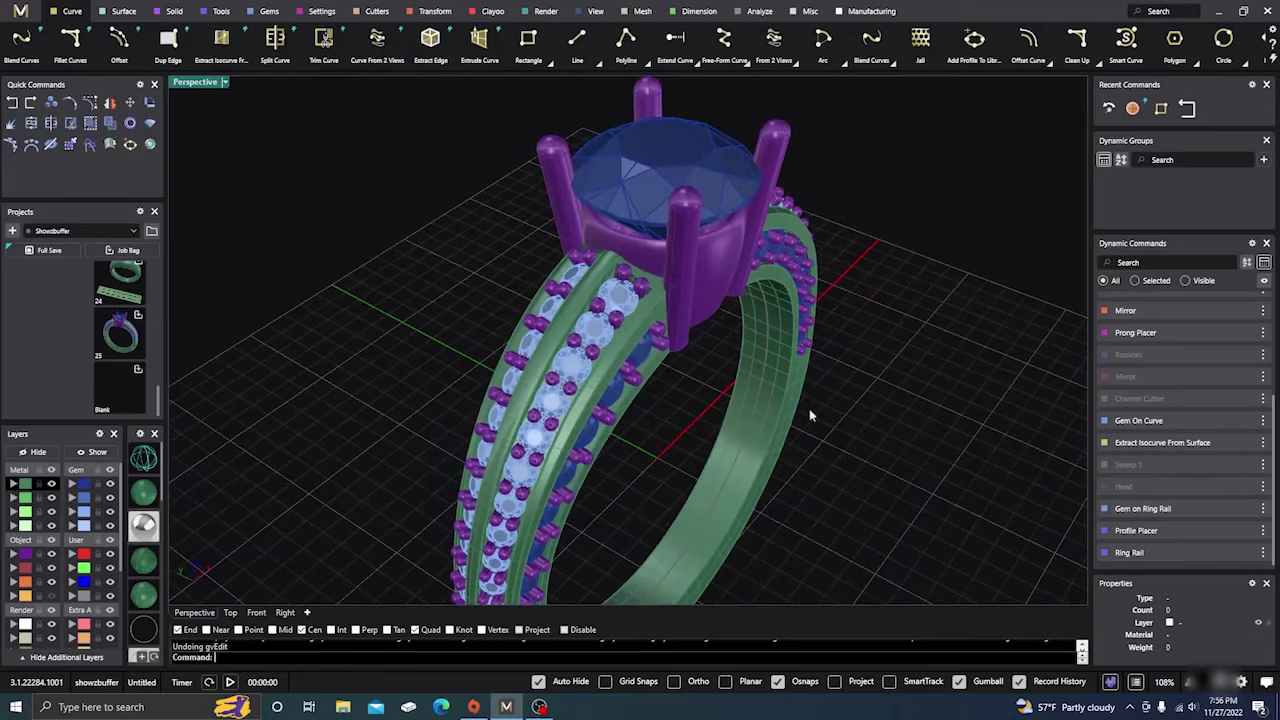
left_click(1252, 243)
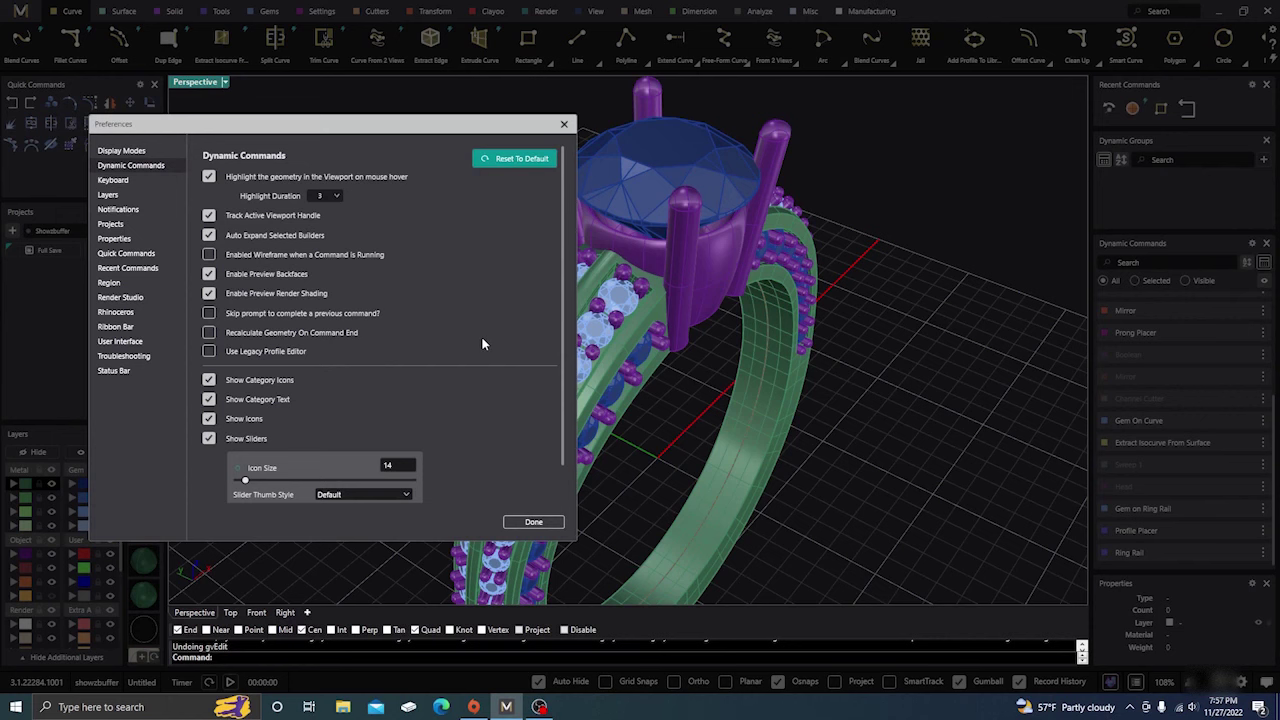
left_click(564, 124)
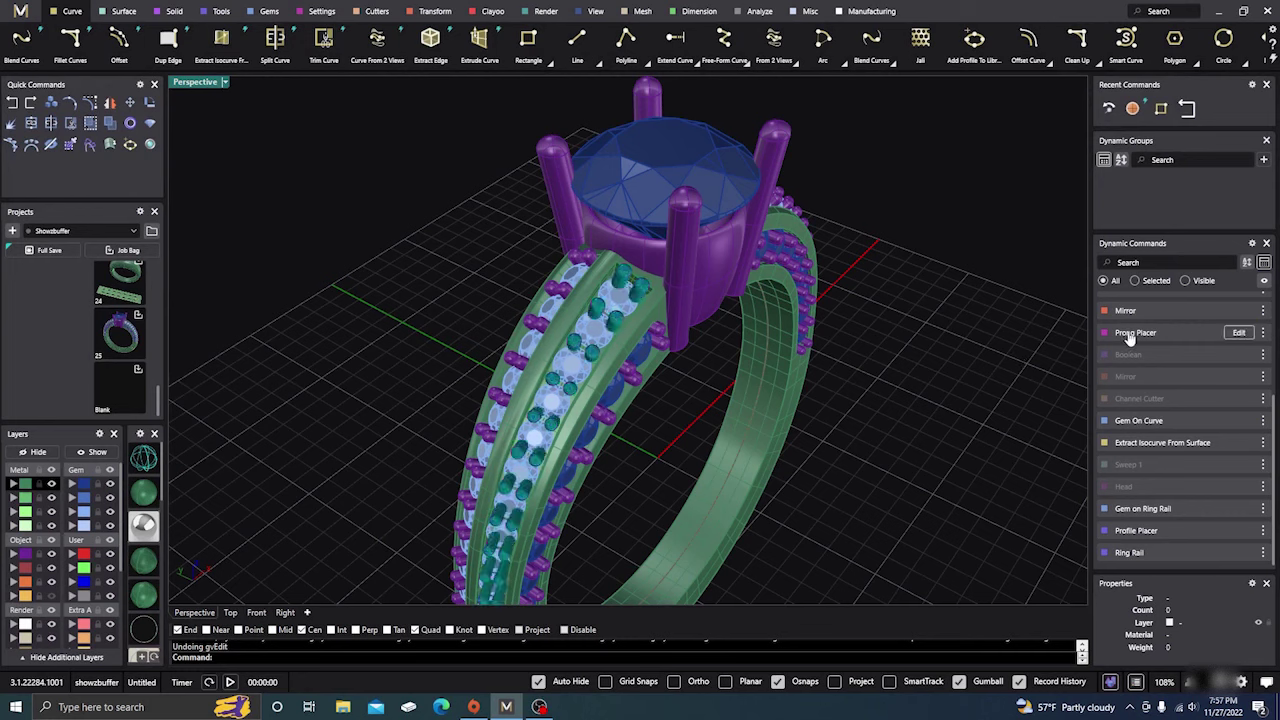
Step: Start the Rectangle command during a Prong Placer edit, choose to complete the edit, and cancel the repeated prompt
left_click(1232, 338)
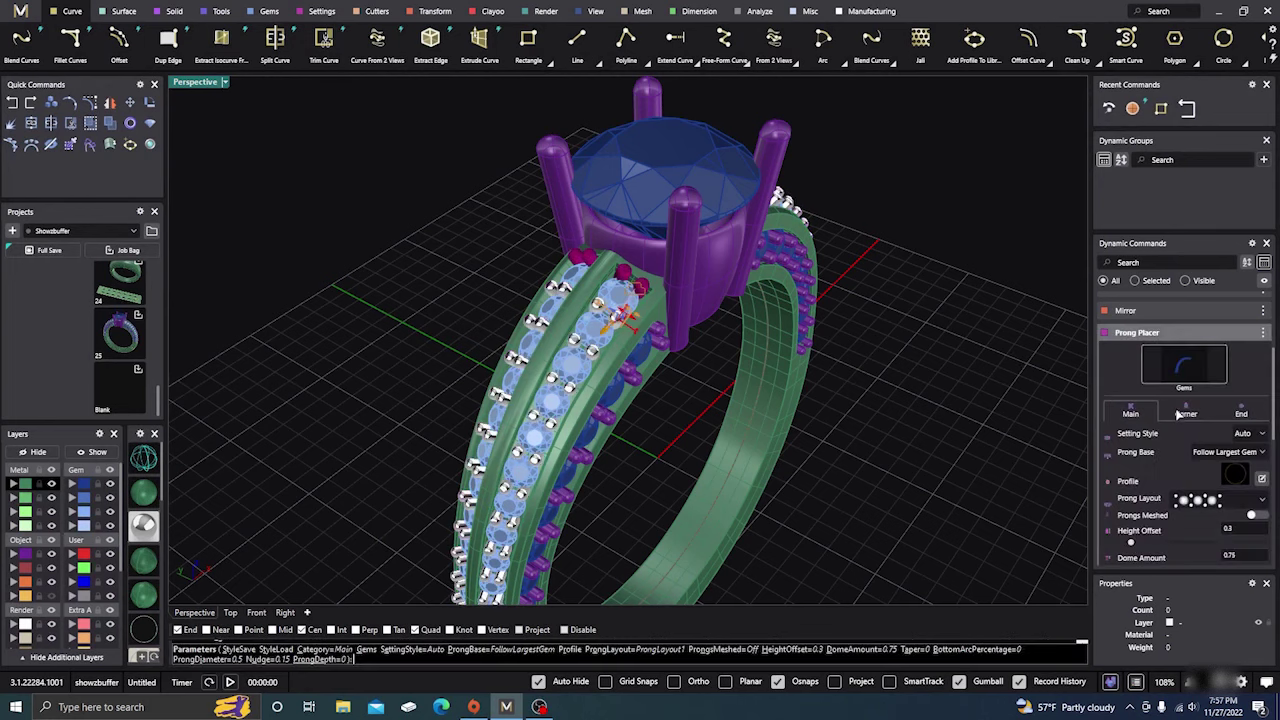
scroll(1172, 418, "down", 1)
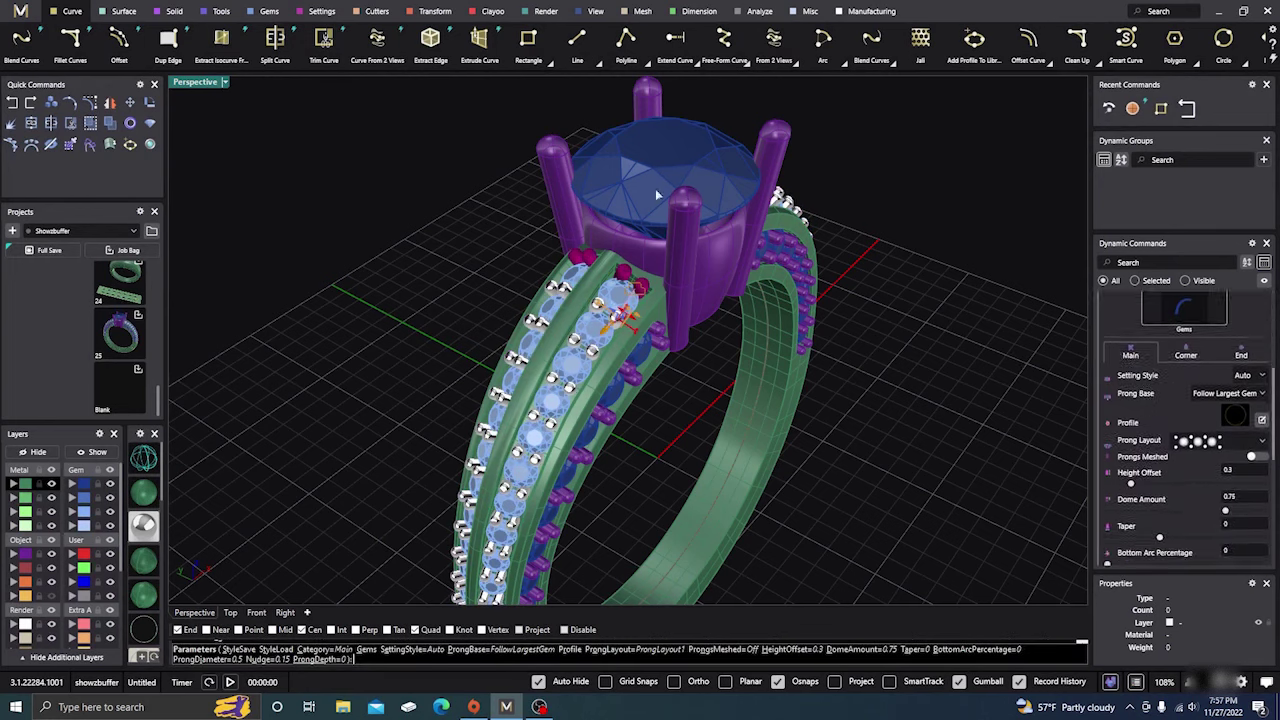
left_click(528, 40)
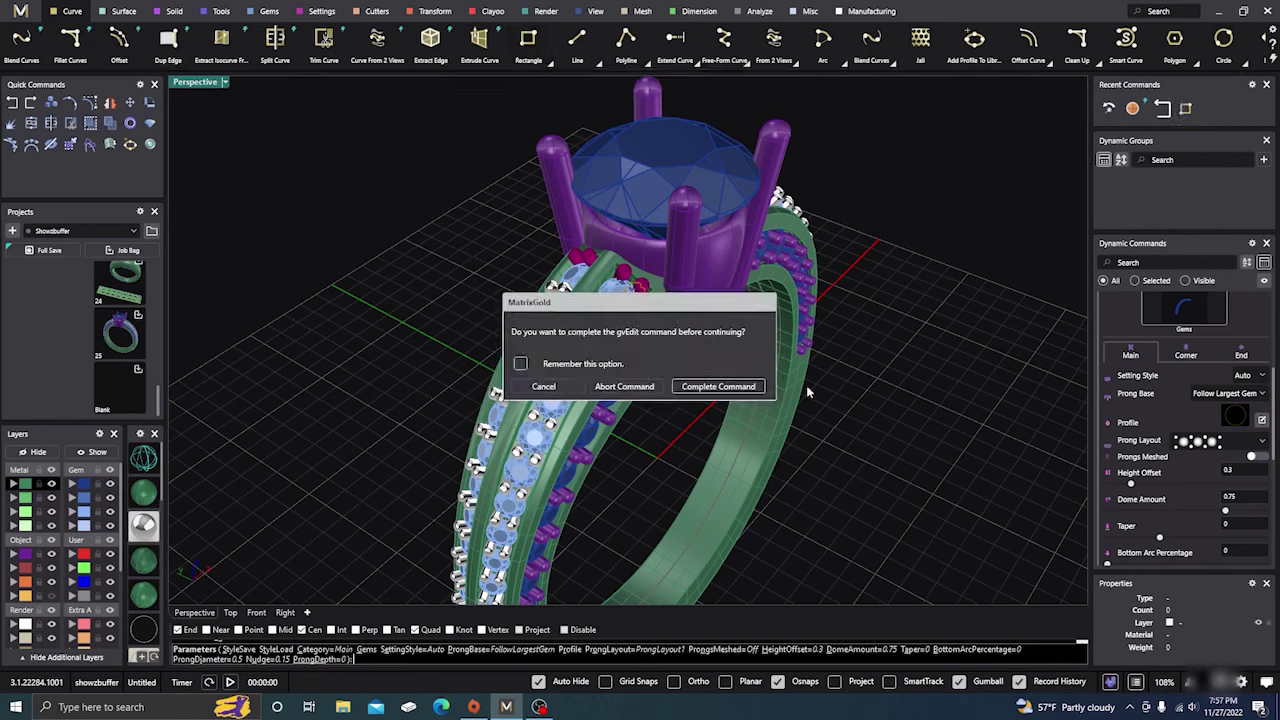
left_click(712, 386)
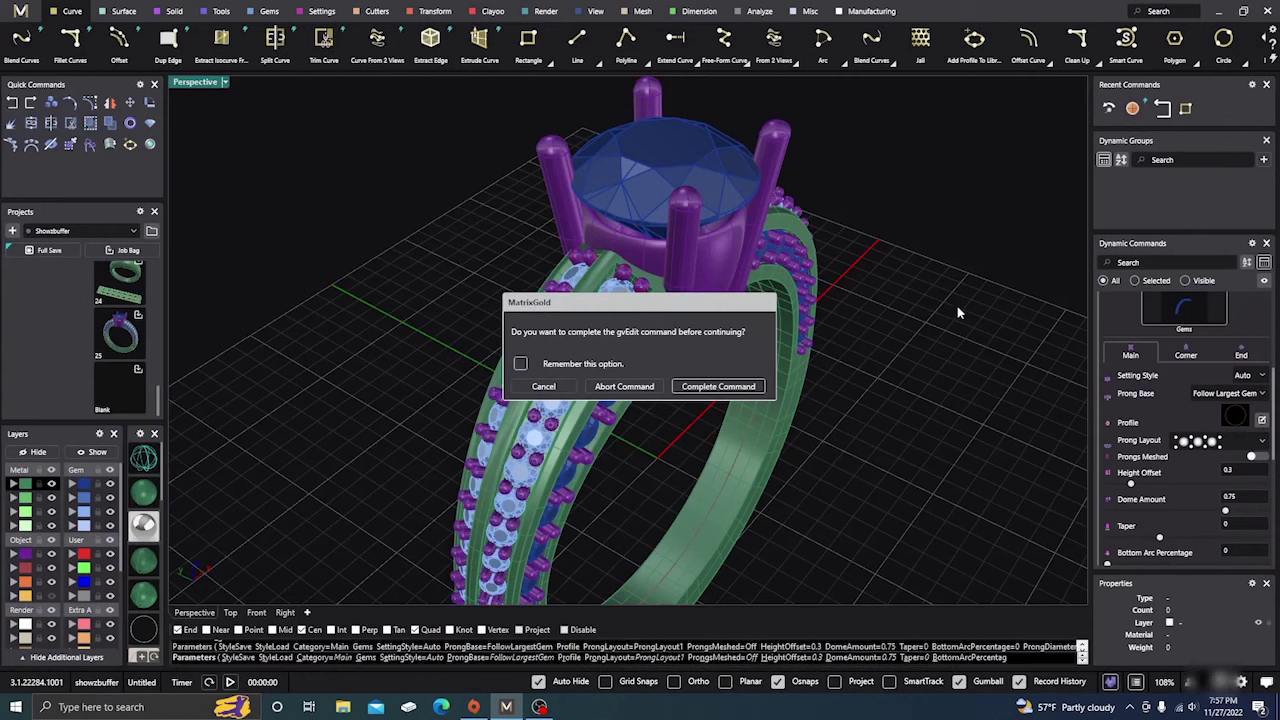
left_click(545, 386)
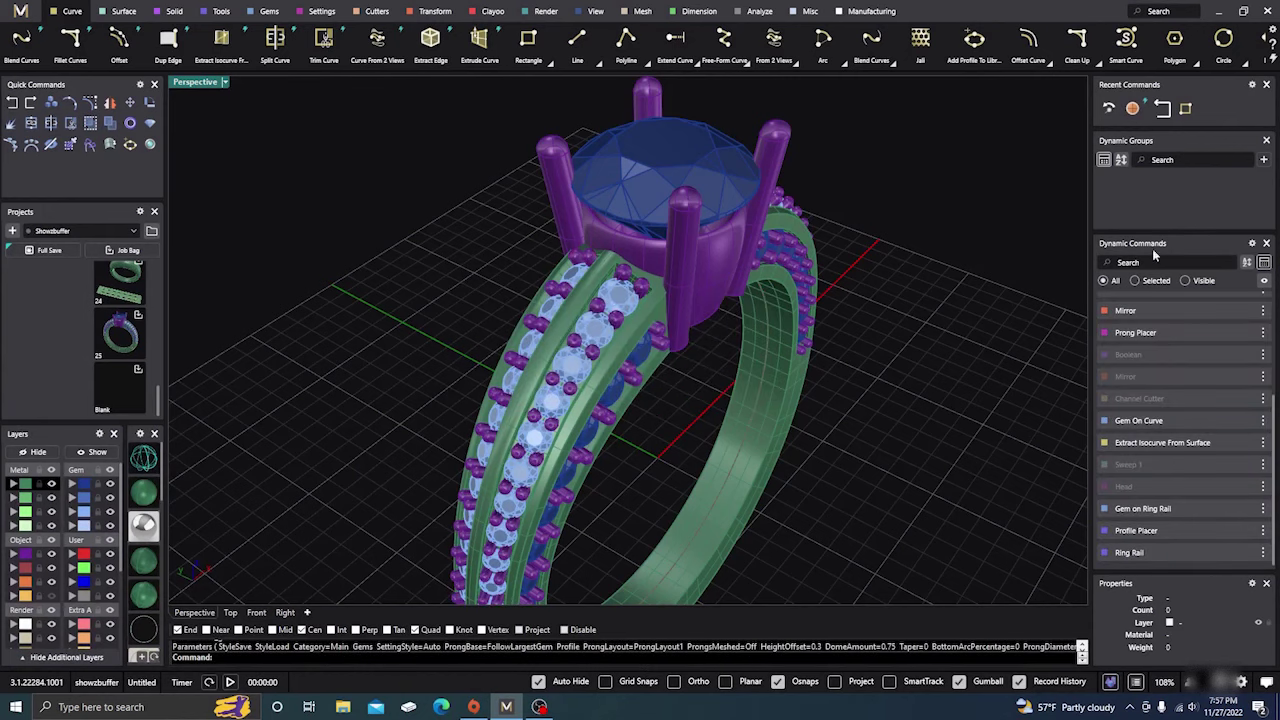
Step: Enable skipping the prompt to complete a previous command and set its action to Complete Command in the Dynamic Commands preferences
left_click(1248, 245)
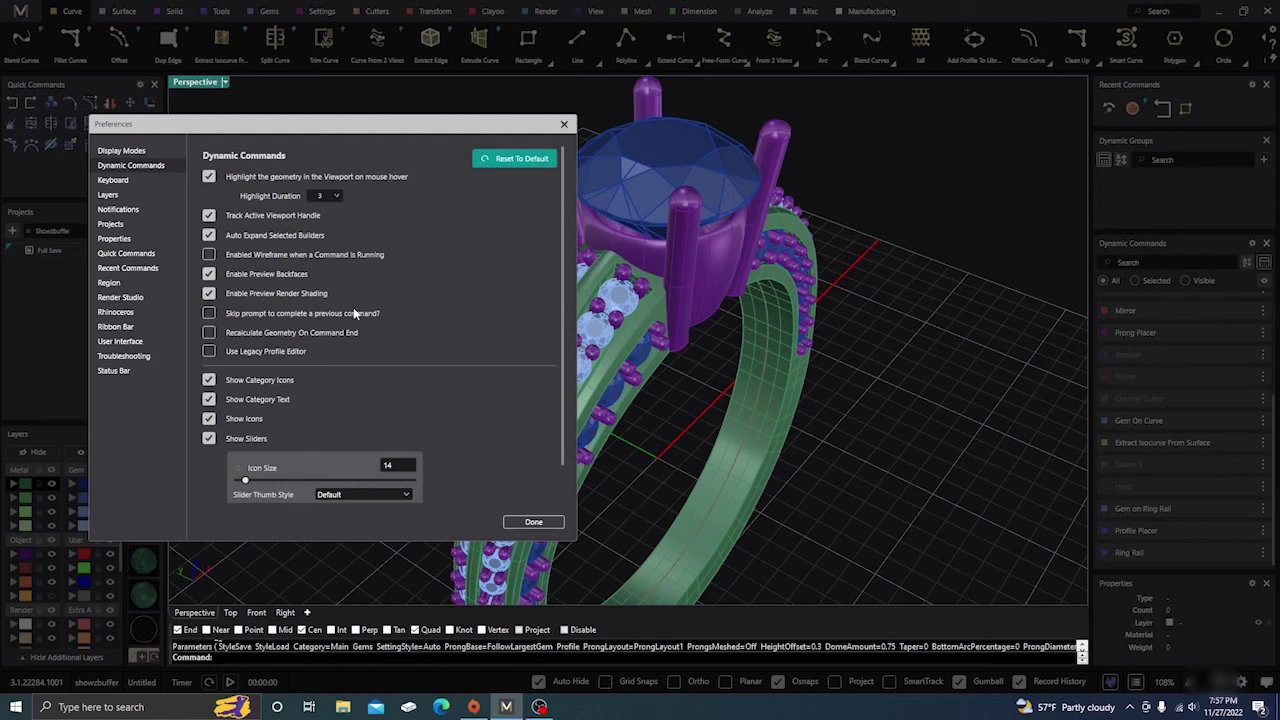
left_click(212, 314)
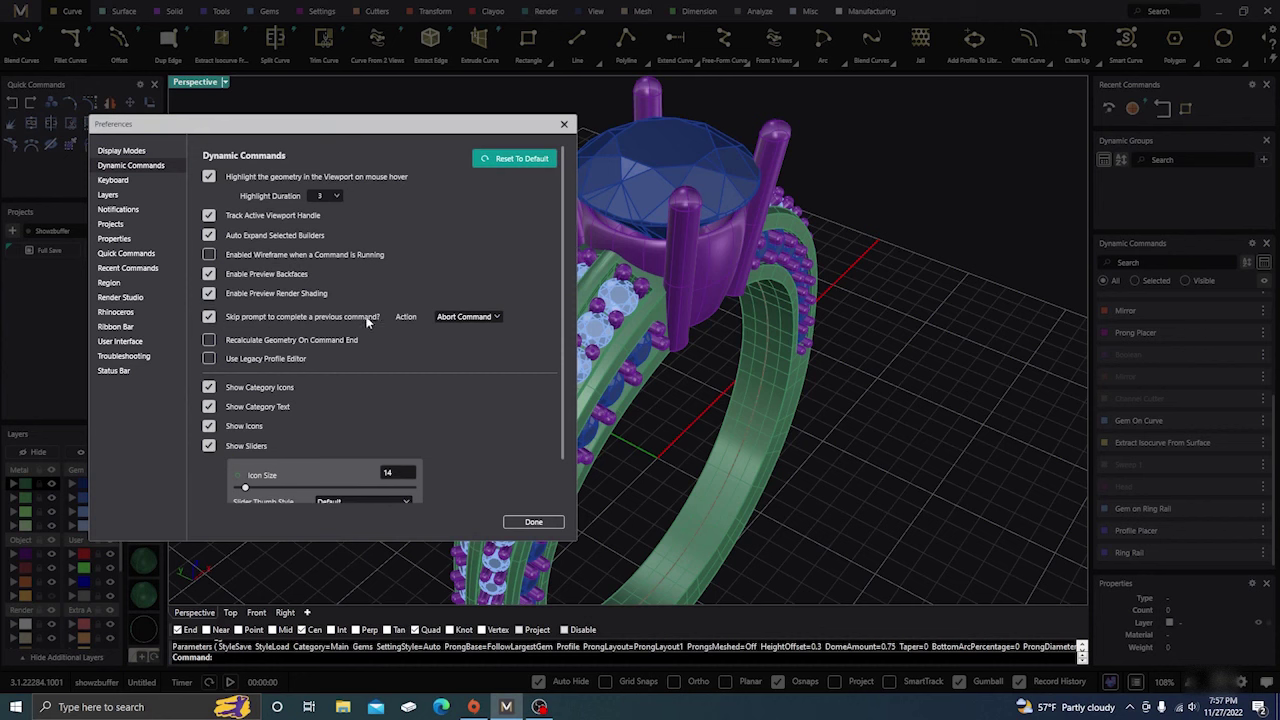
left_click(499, 316)
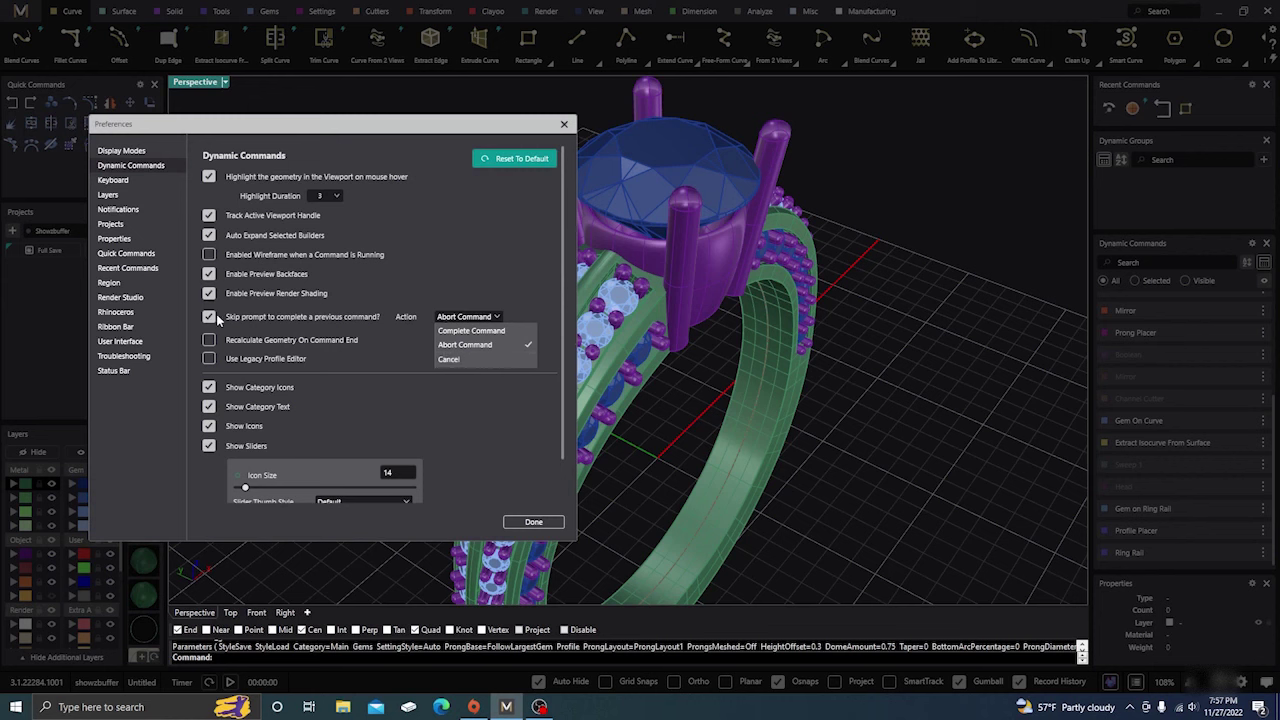
left_click(458, 331)
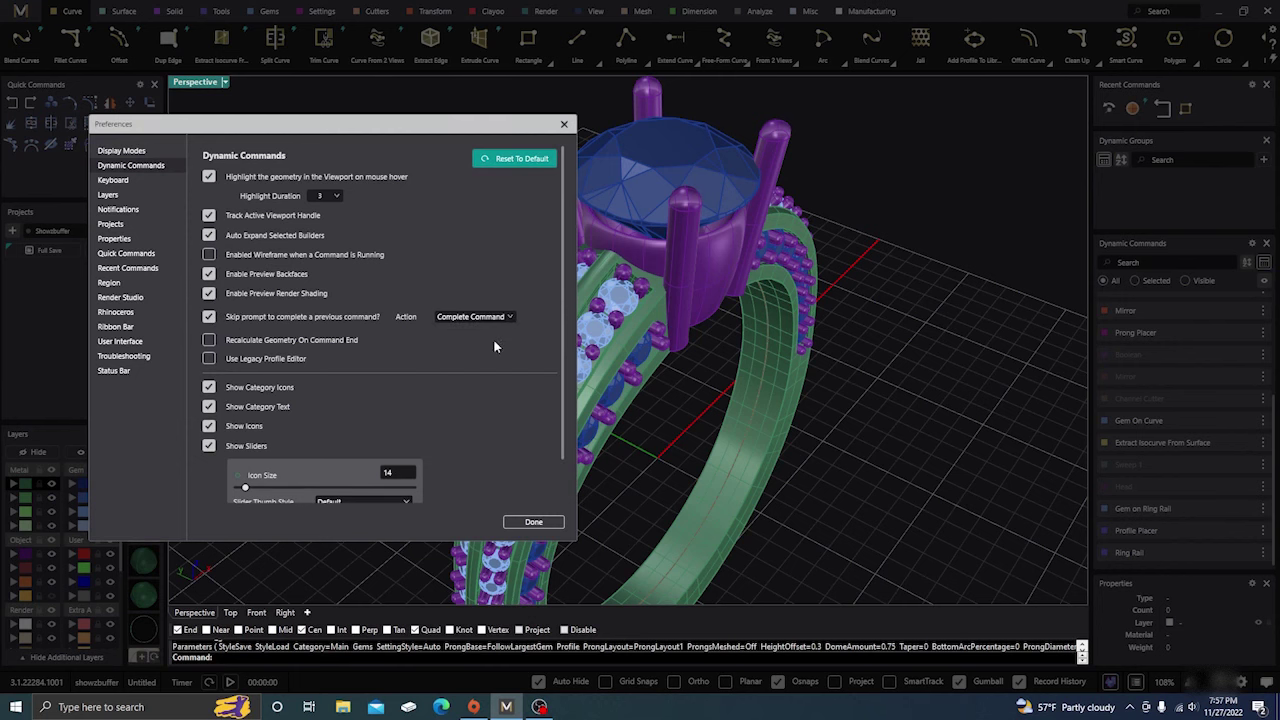
left_click(536, 524)
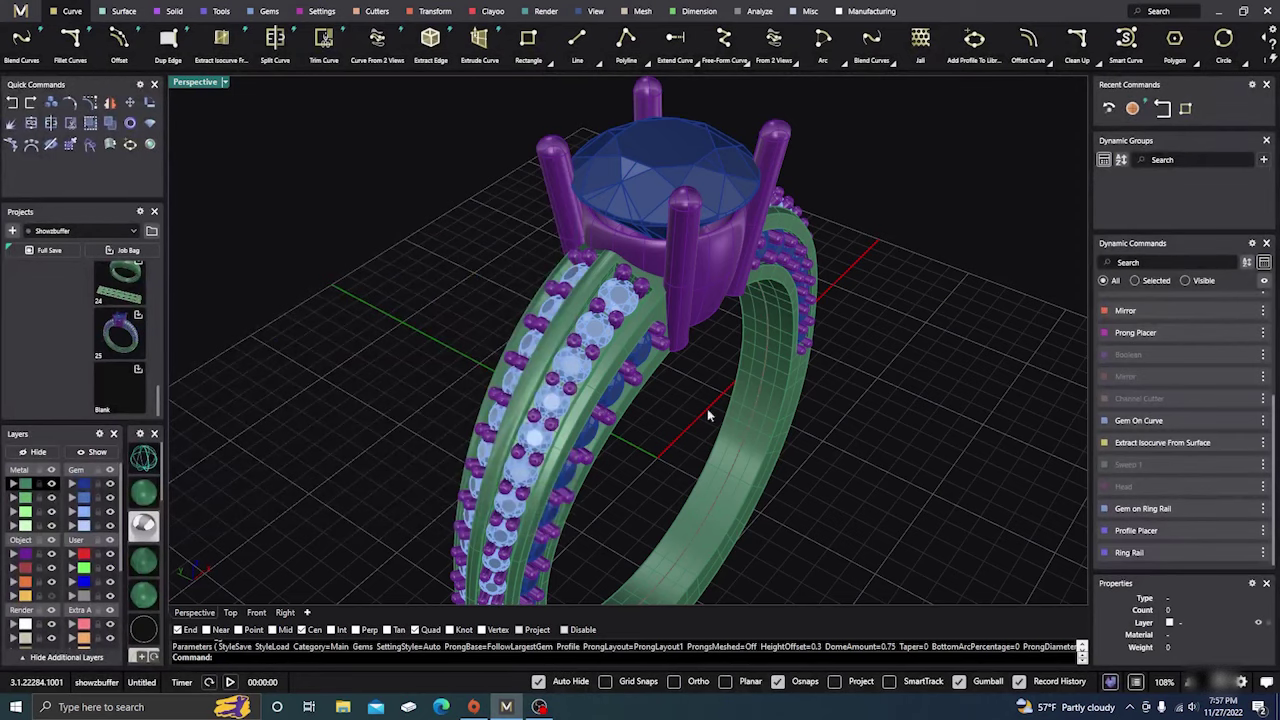
Step: Edit the Prong Placer builder of the prongs along the ring shoulder, set Height Offset to 0.57 mm and complete the edit
right_click_drag(707, 408, 667, 408)
scroll(635, 329, "up", 5)
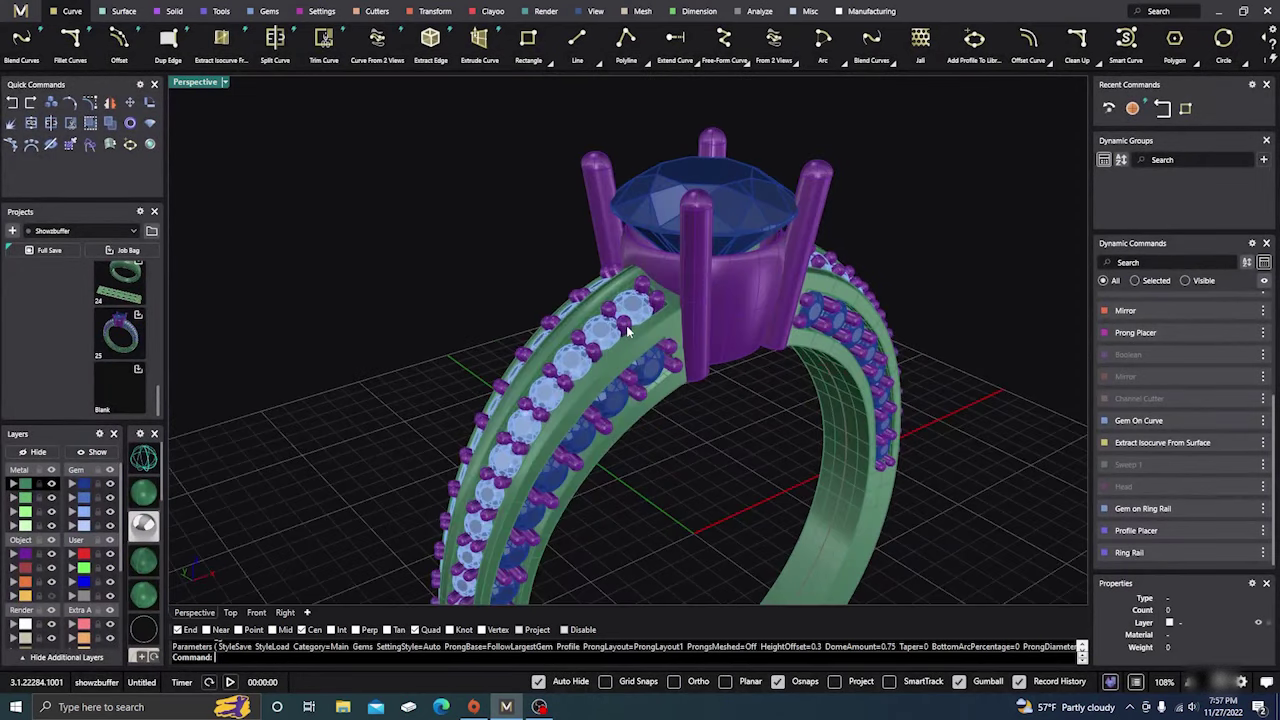
left_click(628, 331)
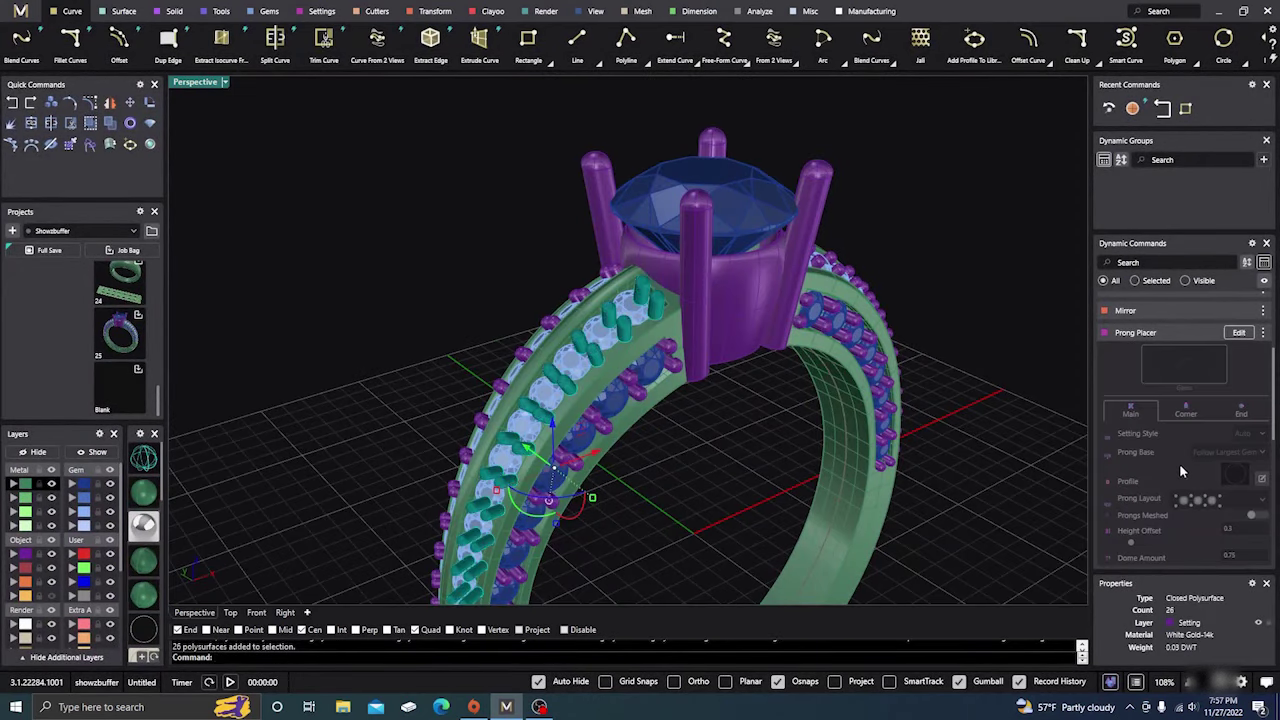
left_click(1239, 334)
scroll(1165, 440, "down", 4)
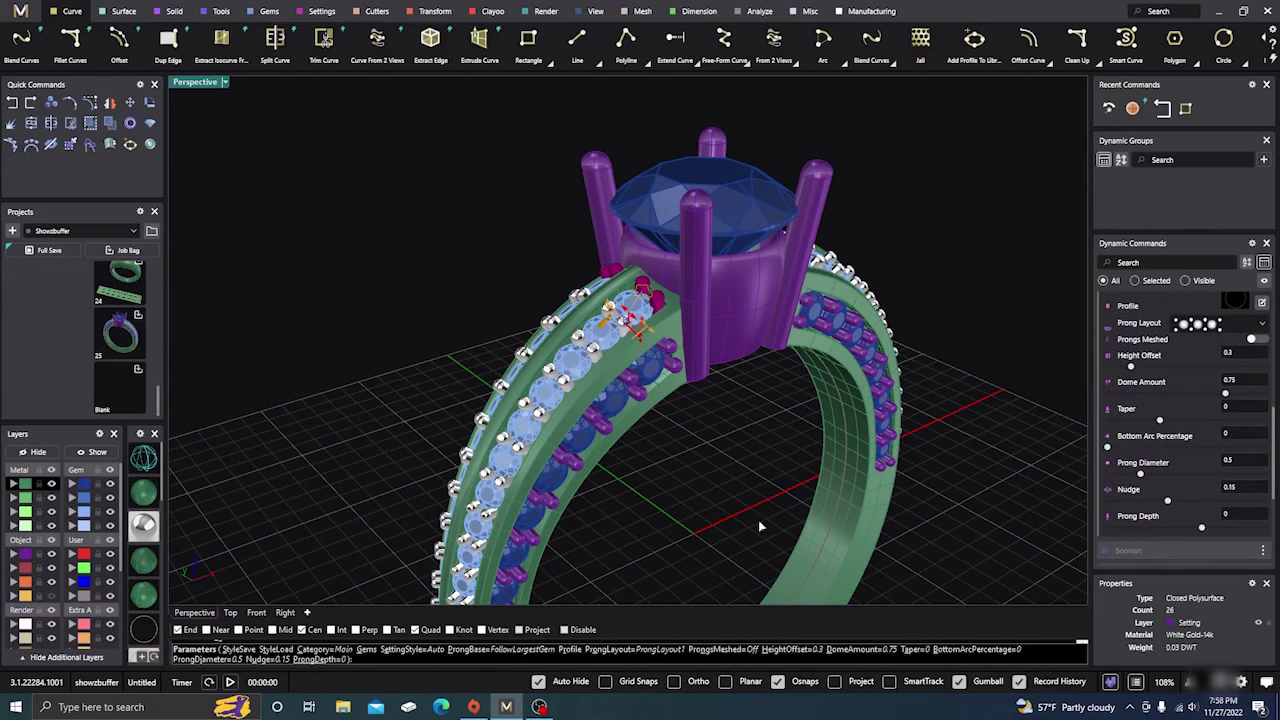
right_click_drag(760, 527, 663, 451)
scroll(541, 252, "up", 3)
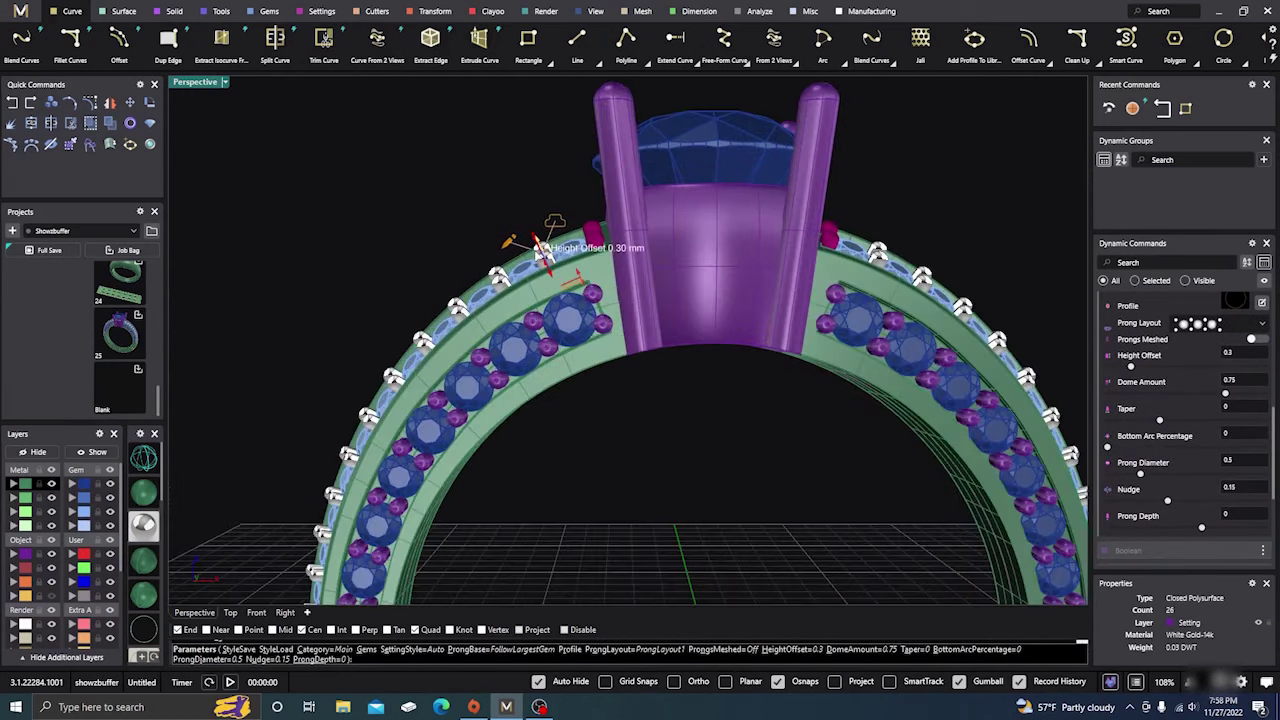
scroll(541, 252, "up", 3)
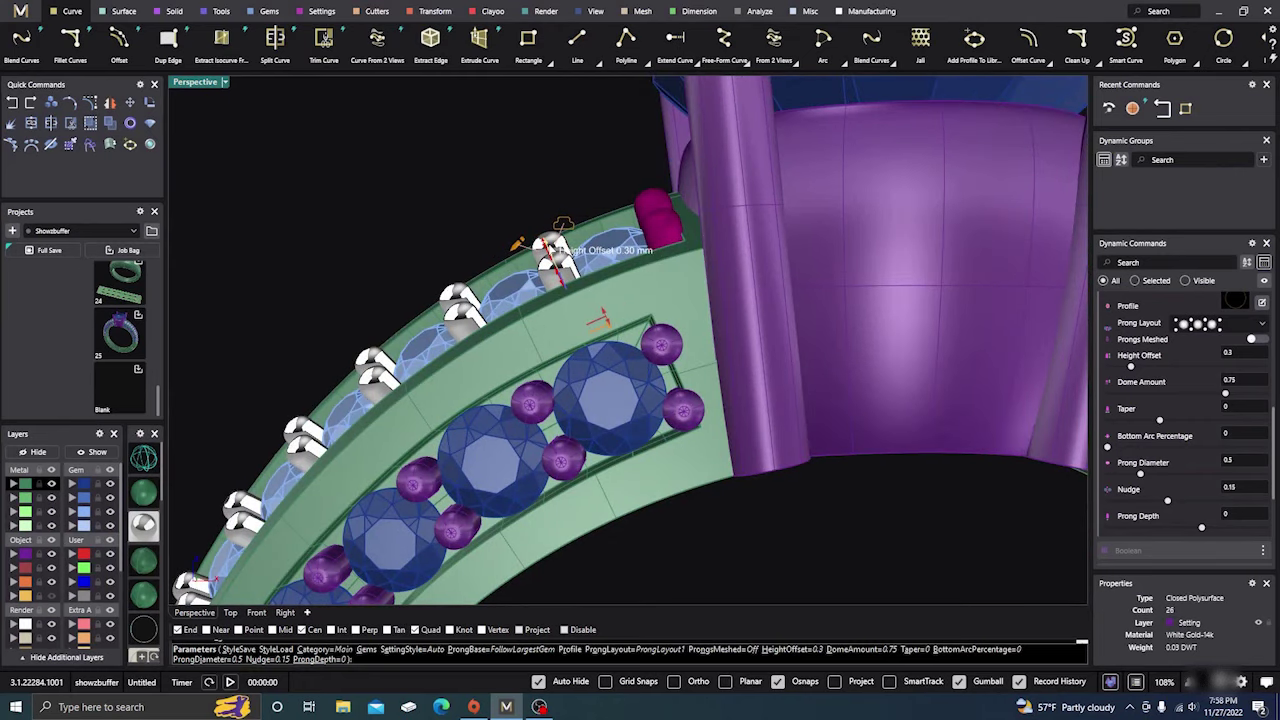
left_click_drag(552, 243, 546, 228)
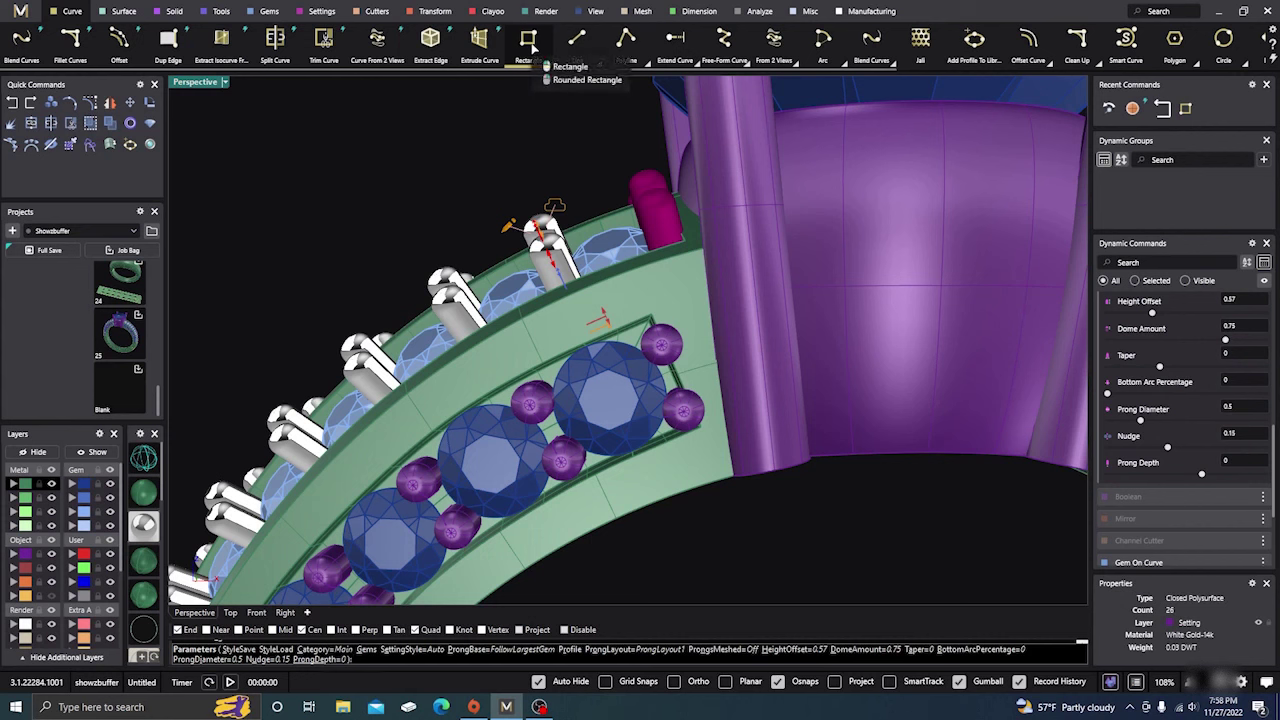
key("Return")
scroll(473, 199, "down", 5)
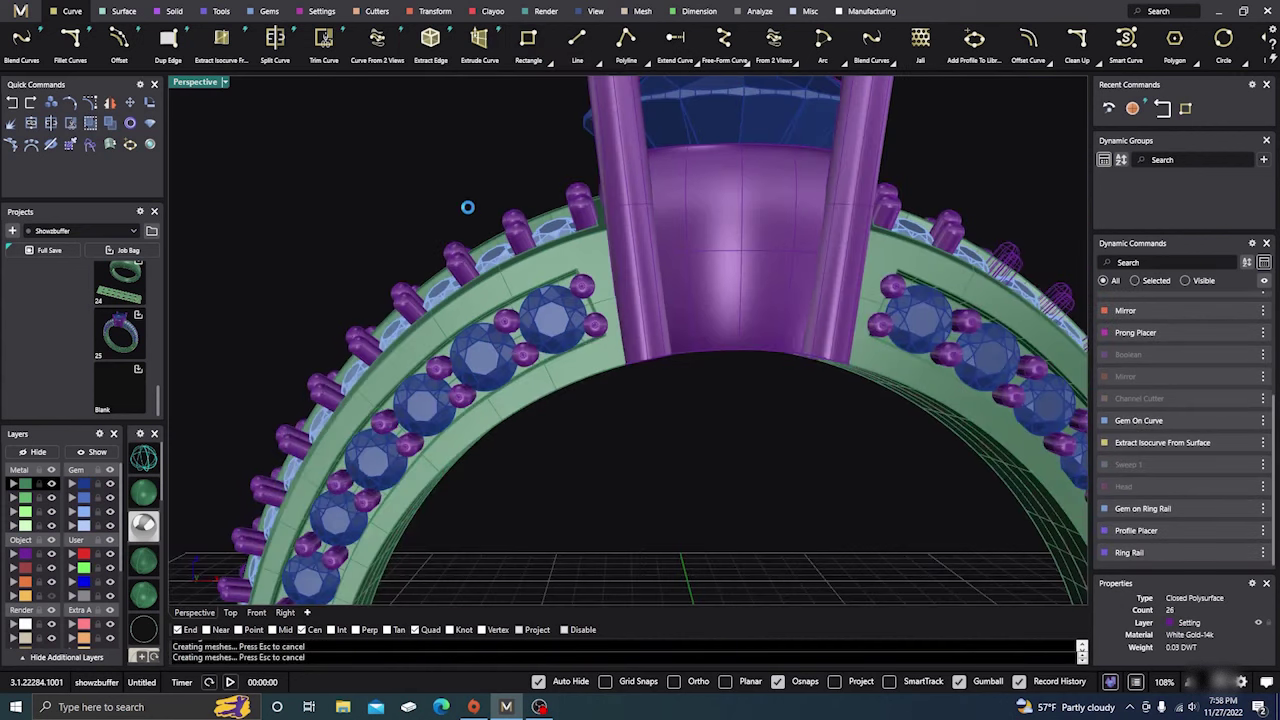
right_click_drag(530, 416, 510, 476)
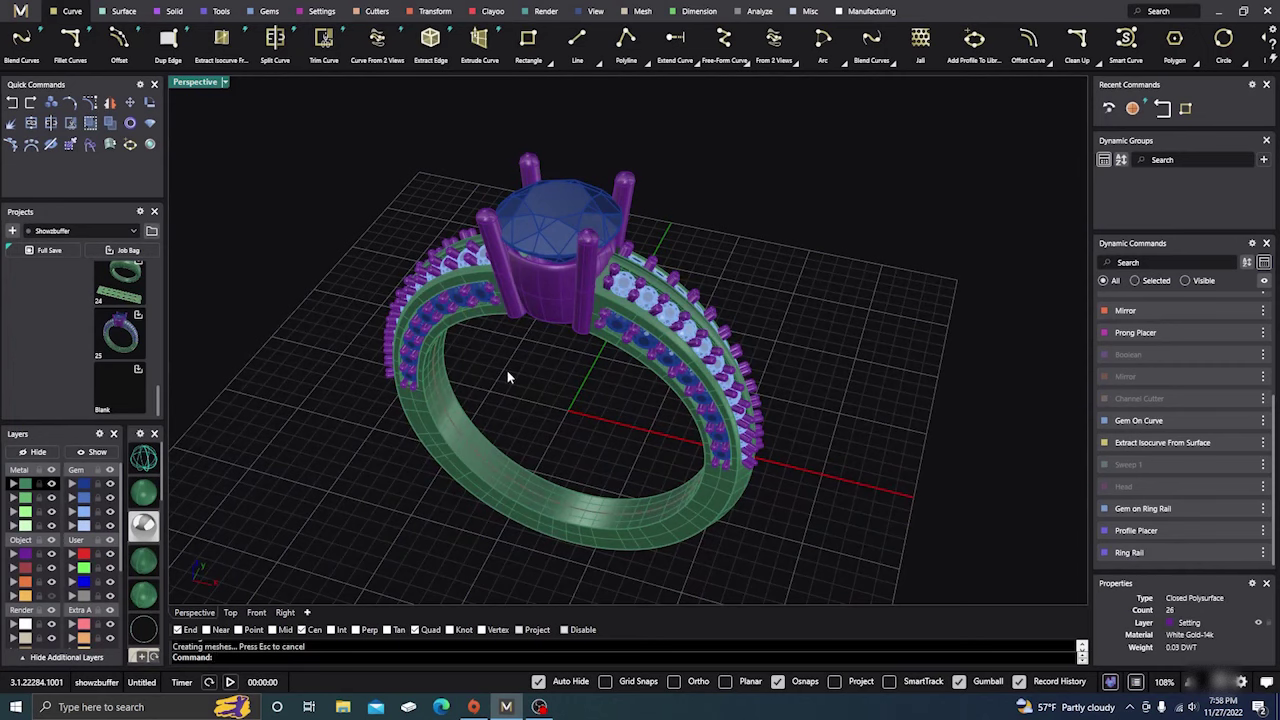
scroll(507, 377, "up", 2)
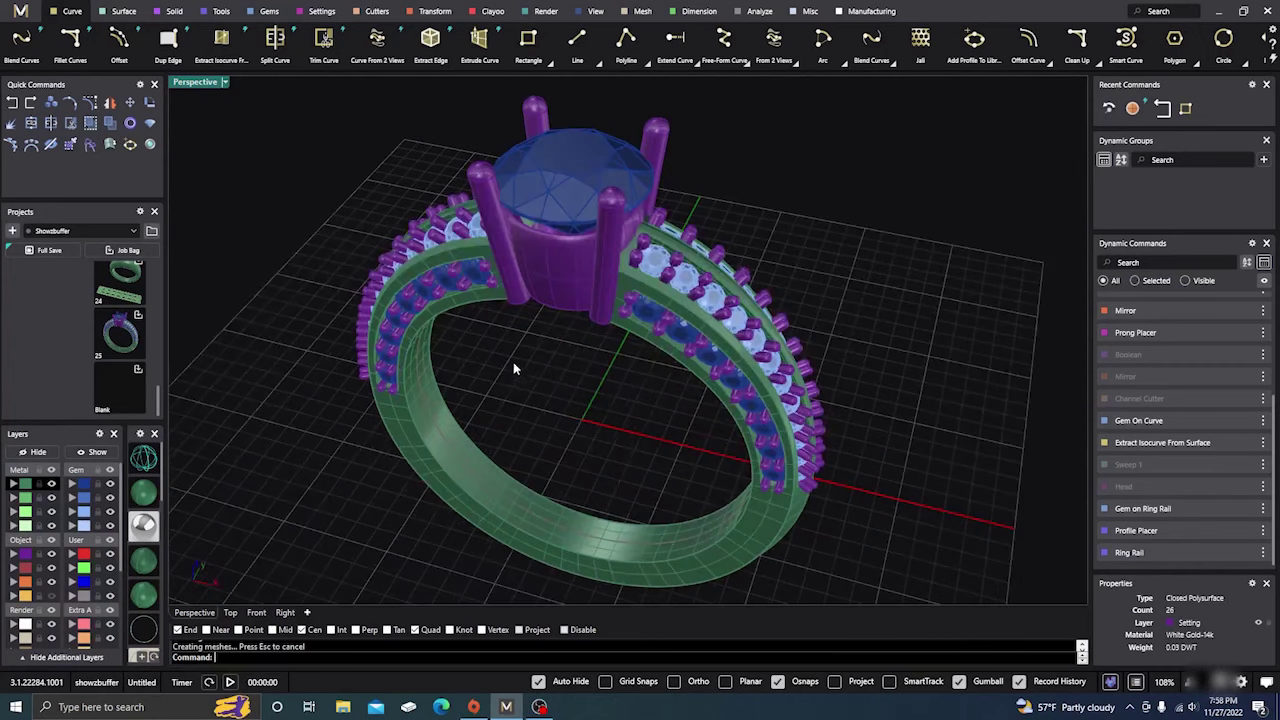
Step: Edit the Prong Placer builder of the prongs along the ring shoulder, lower Height Offset to 0.32 mm and complete the edit
left_click(463, 233)
right_click_drag(551, 428, 586, 323)
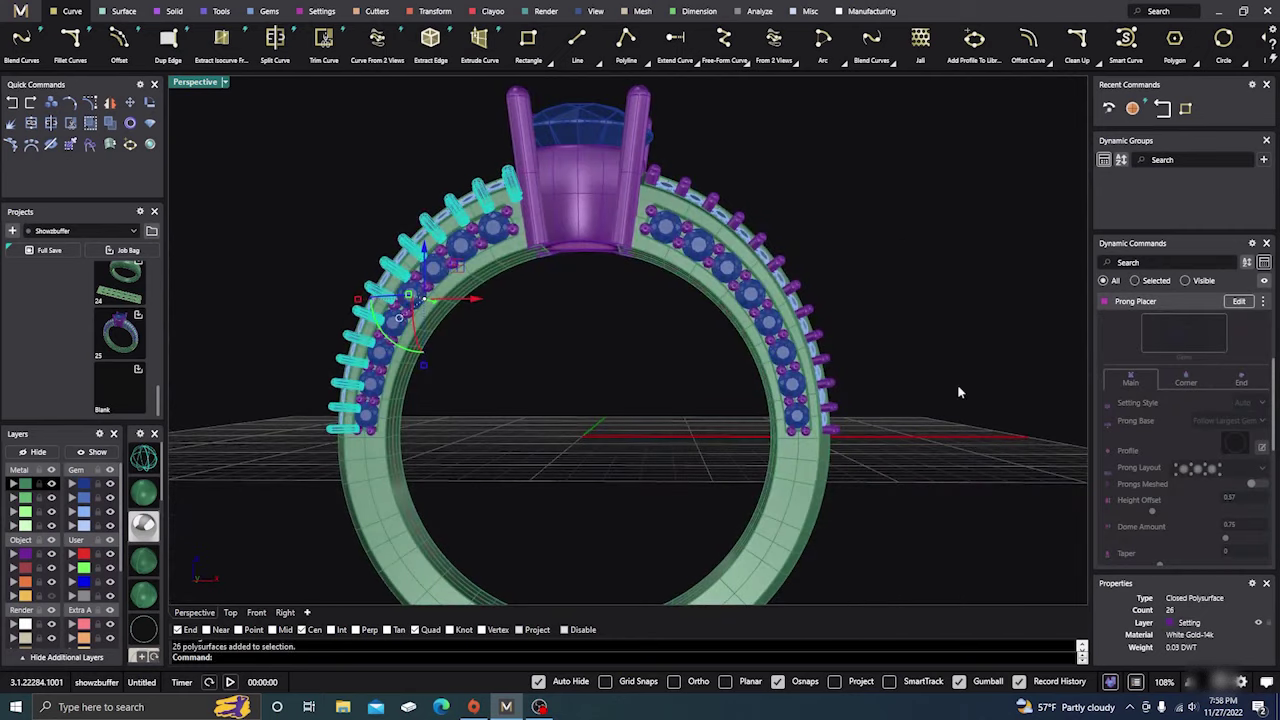
left_click(1239, 301)
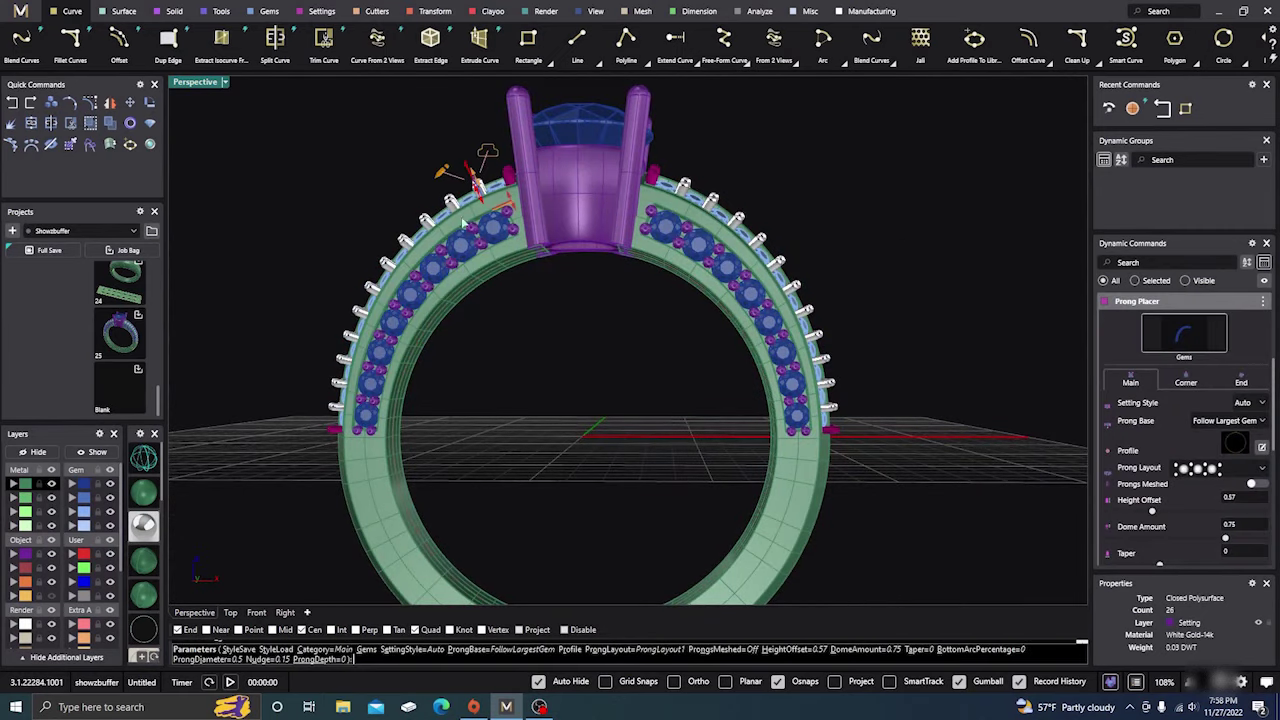
scroll(476, 186, "up", 3)
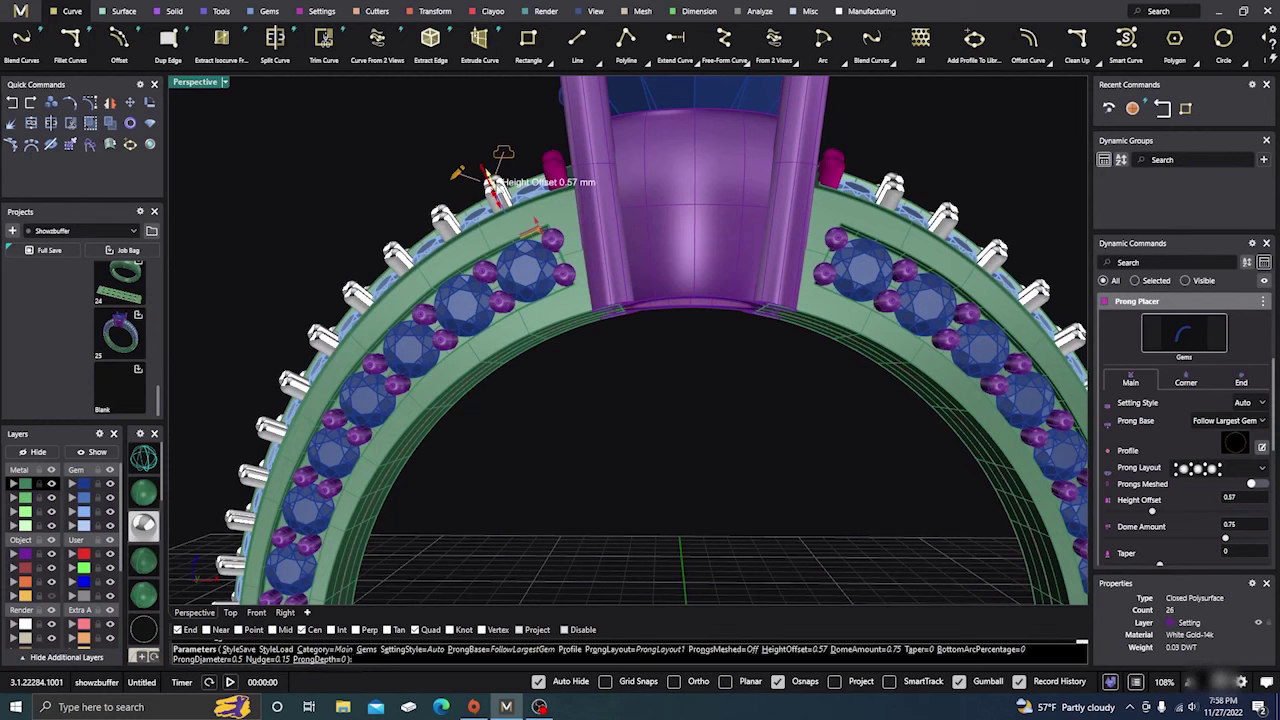
left_click_drag(490, 183, 500, 200)
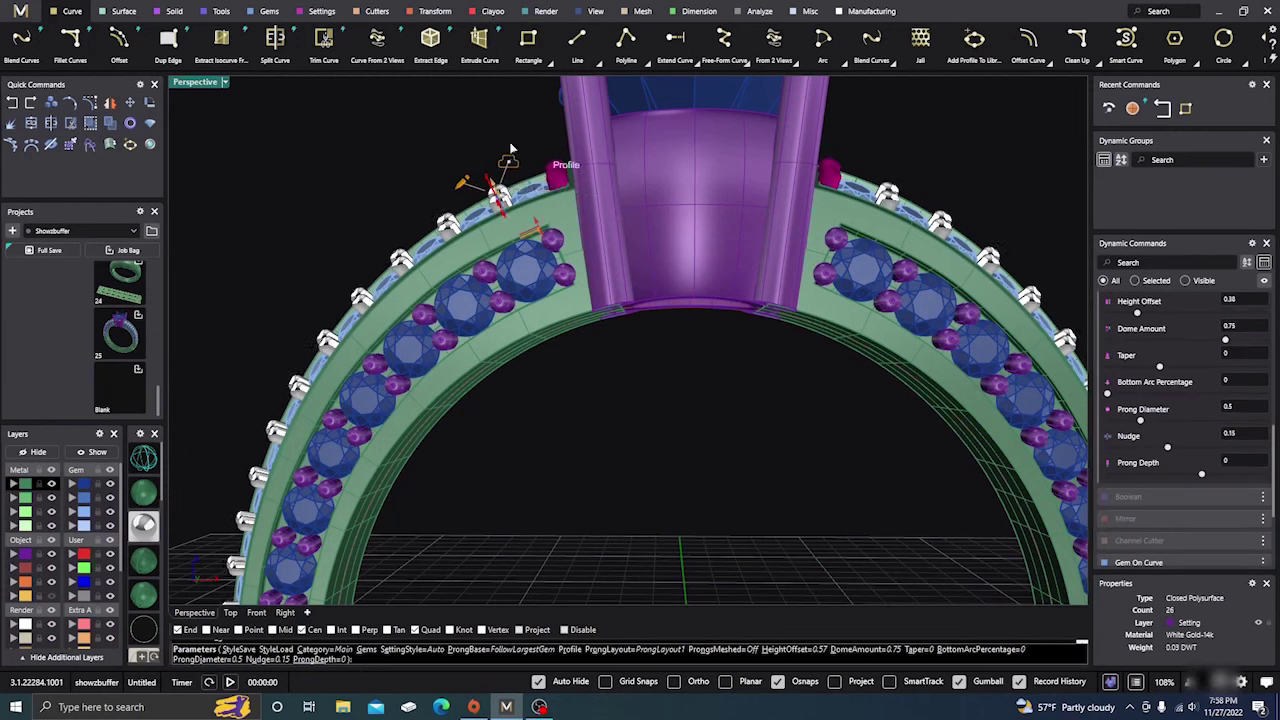
key("Return")
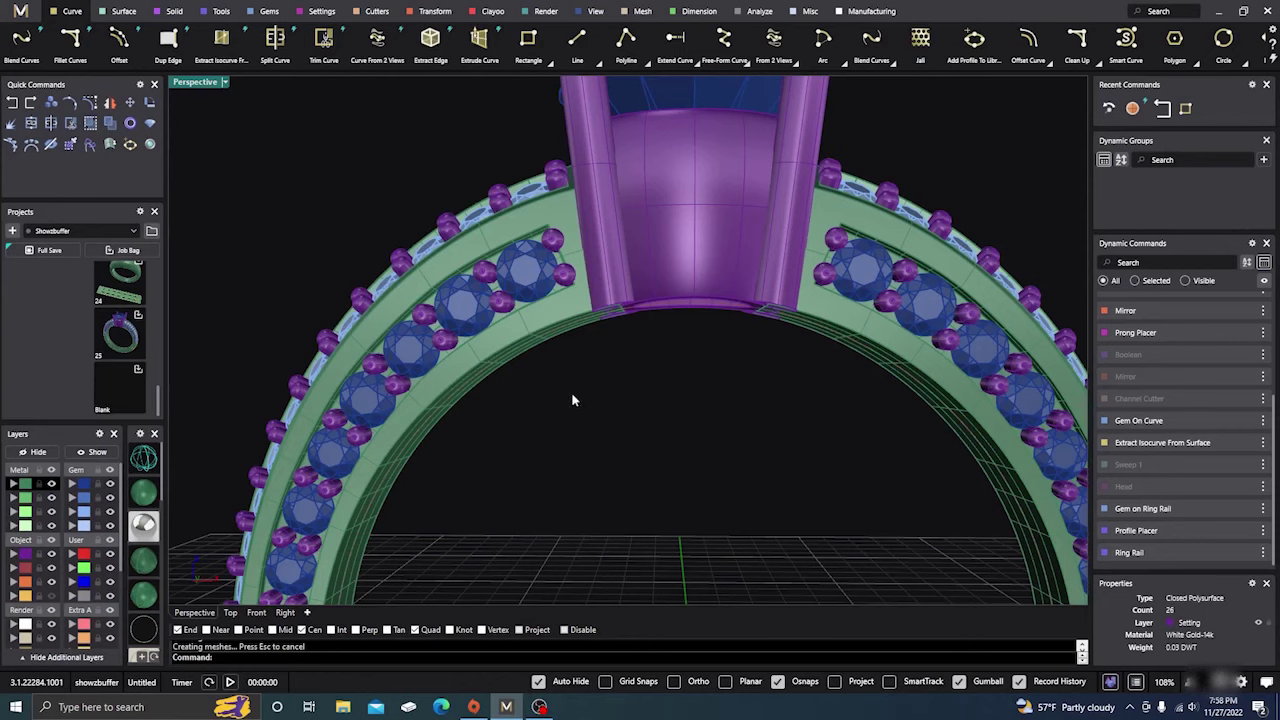
right_click_drag(573, 398, 541, 459)
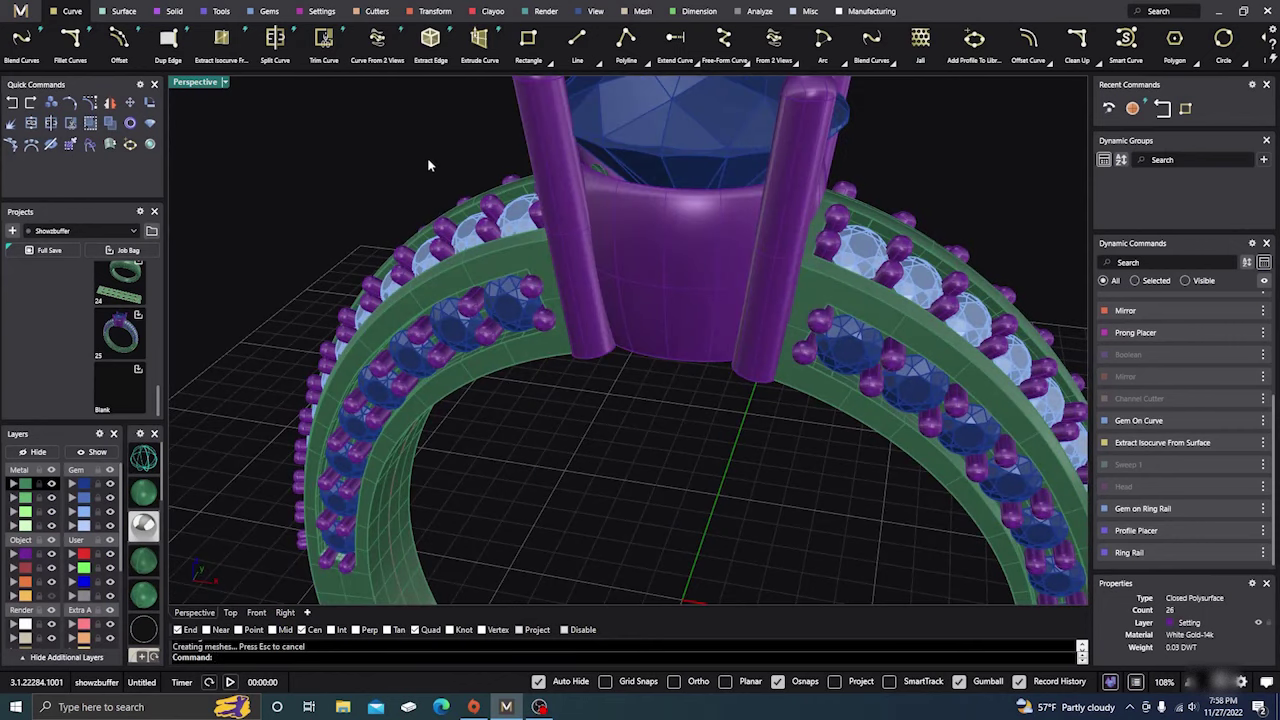
Step: Edit the Prong Placer builder of the shoulder prongs, raise Height Offset to 0.78 mm and complete the edit
left_click(443, 220)
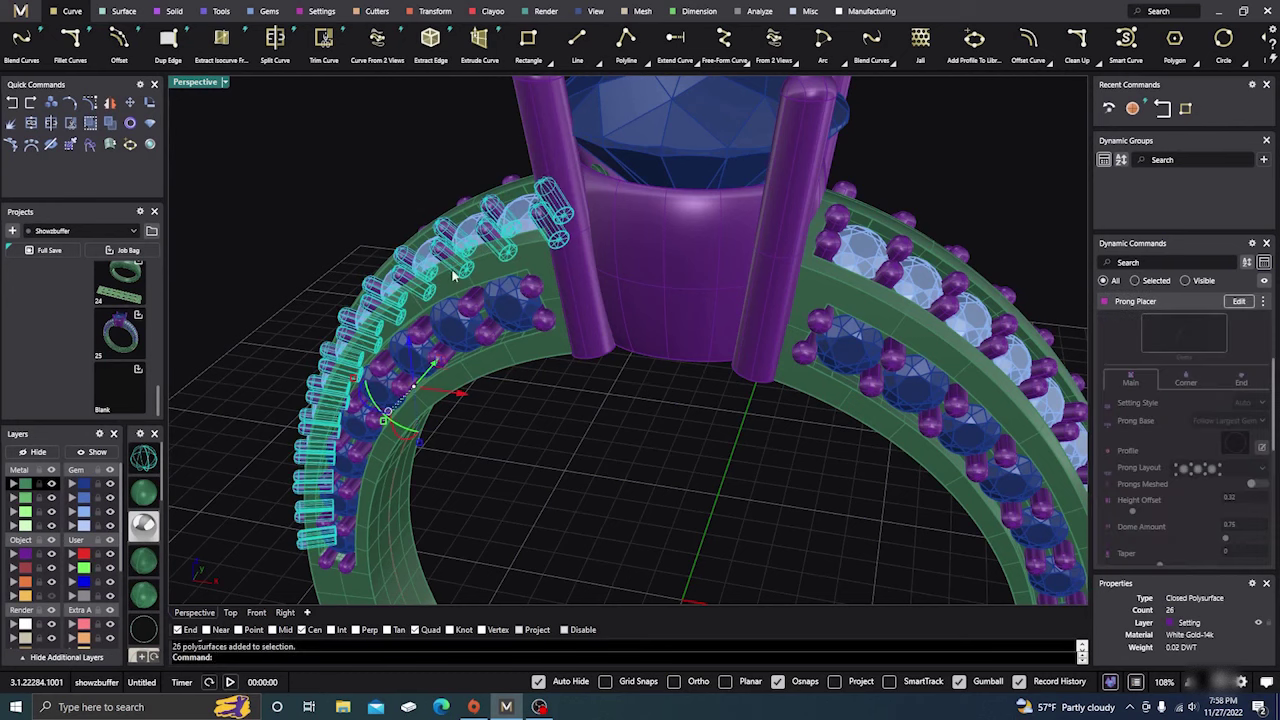
left_click(1238, 301)
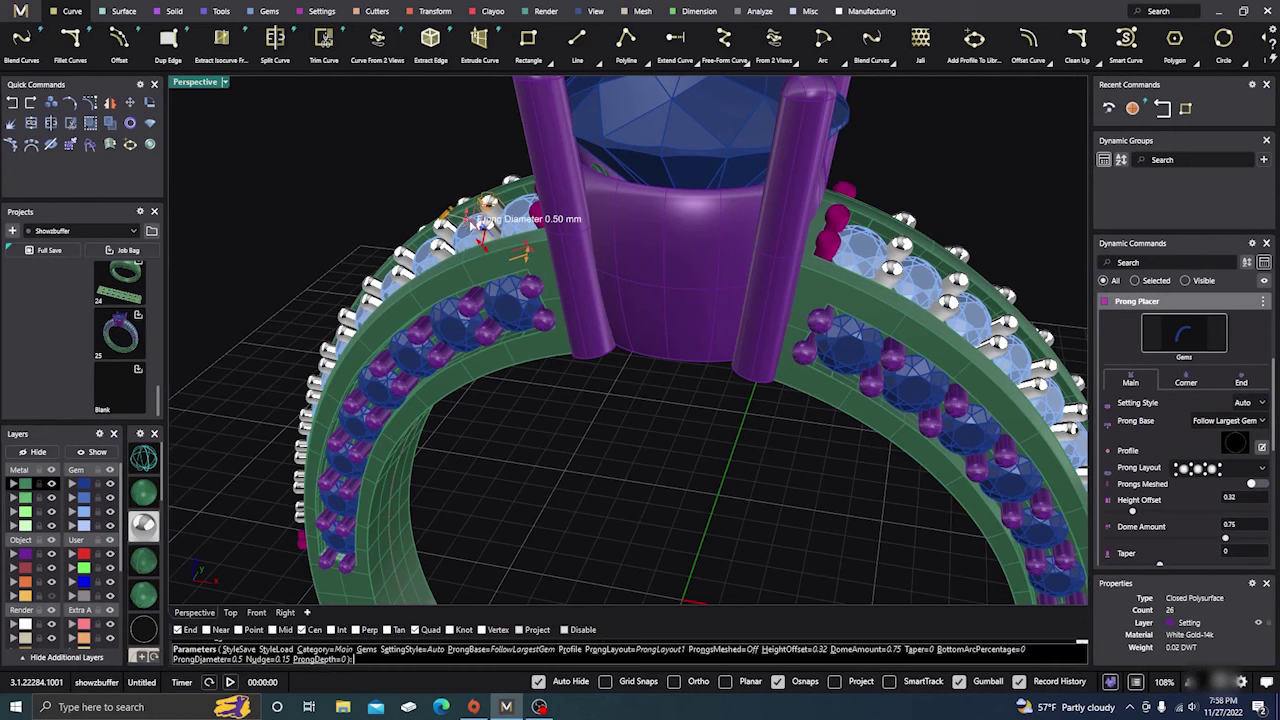
left_click_drag(486, 205, 460, 126)
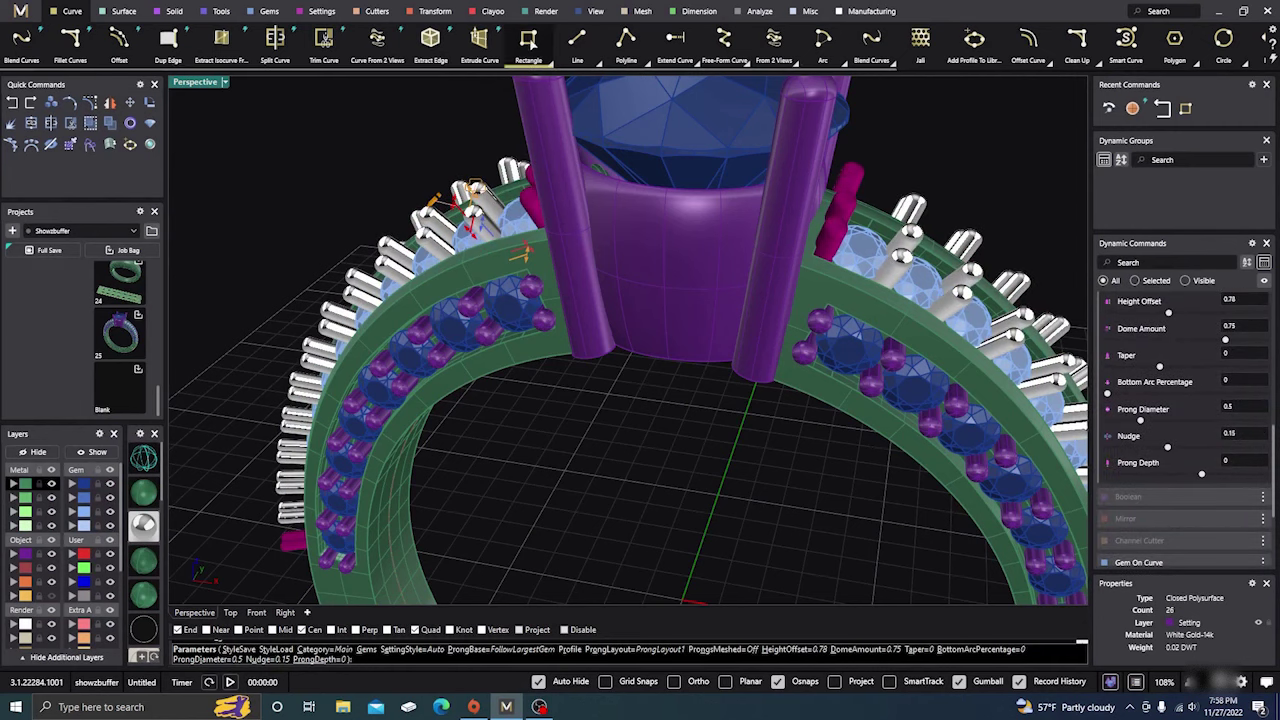
key("Return")
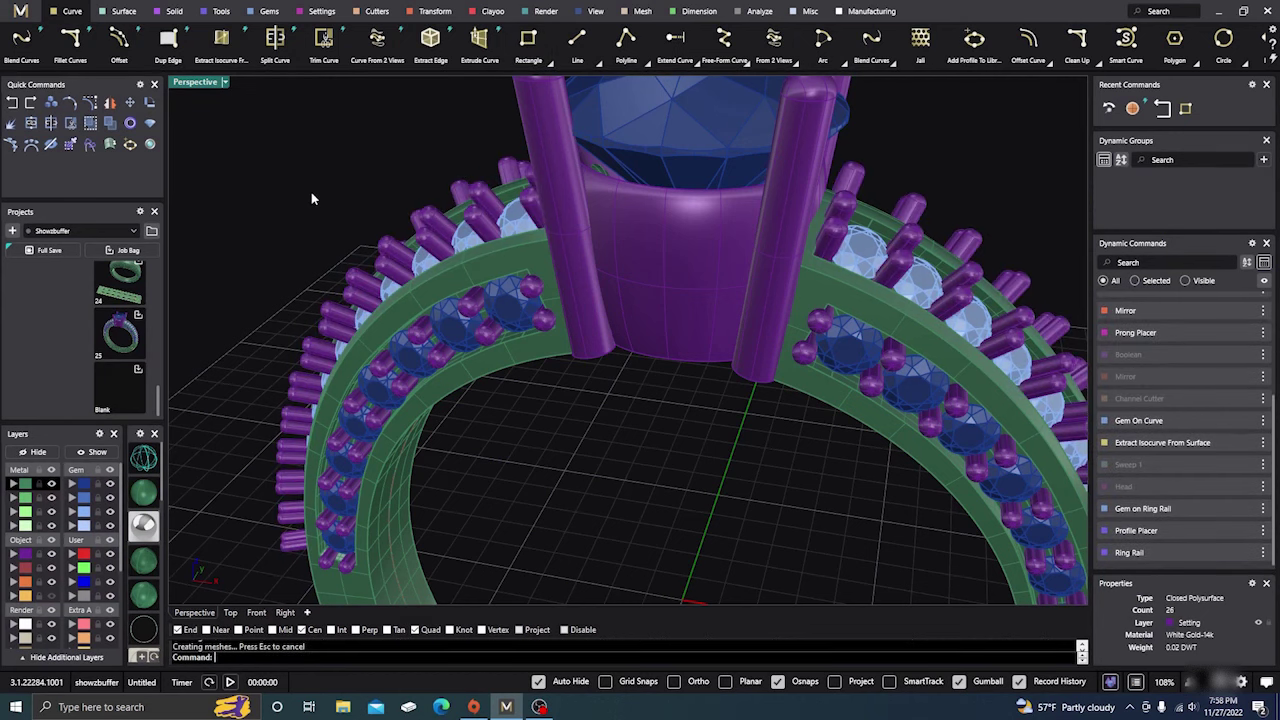
scroll(506, 401, "down", 5)
right_click_drag(506, 401, 550, 418)
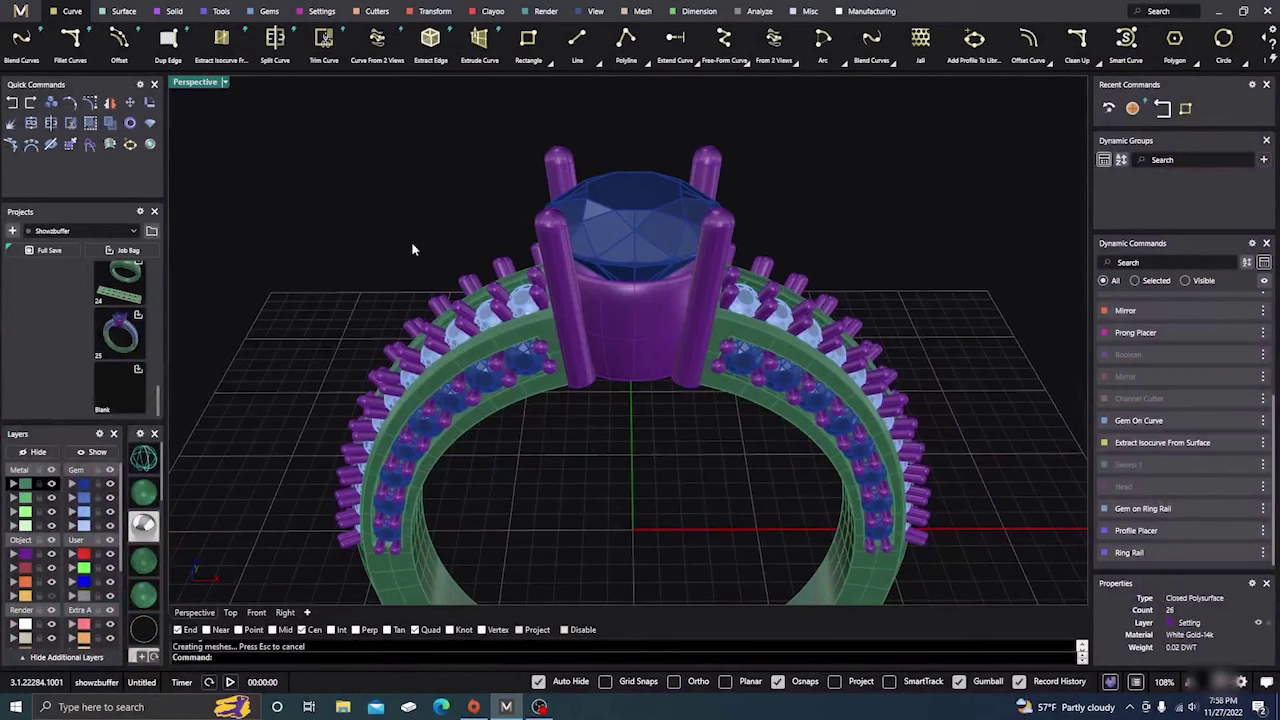
Step: Draw two small rectangles with the Rectangle command in the empty area beside the ring
left_click(528, 42)
left_click(252, 327)
left_click(294, 389)
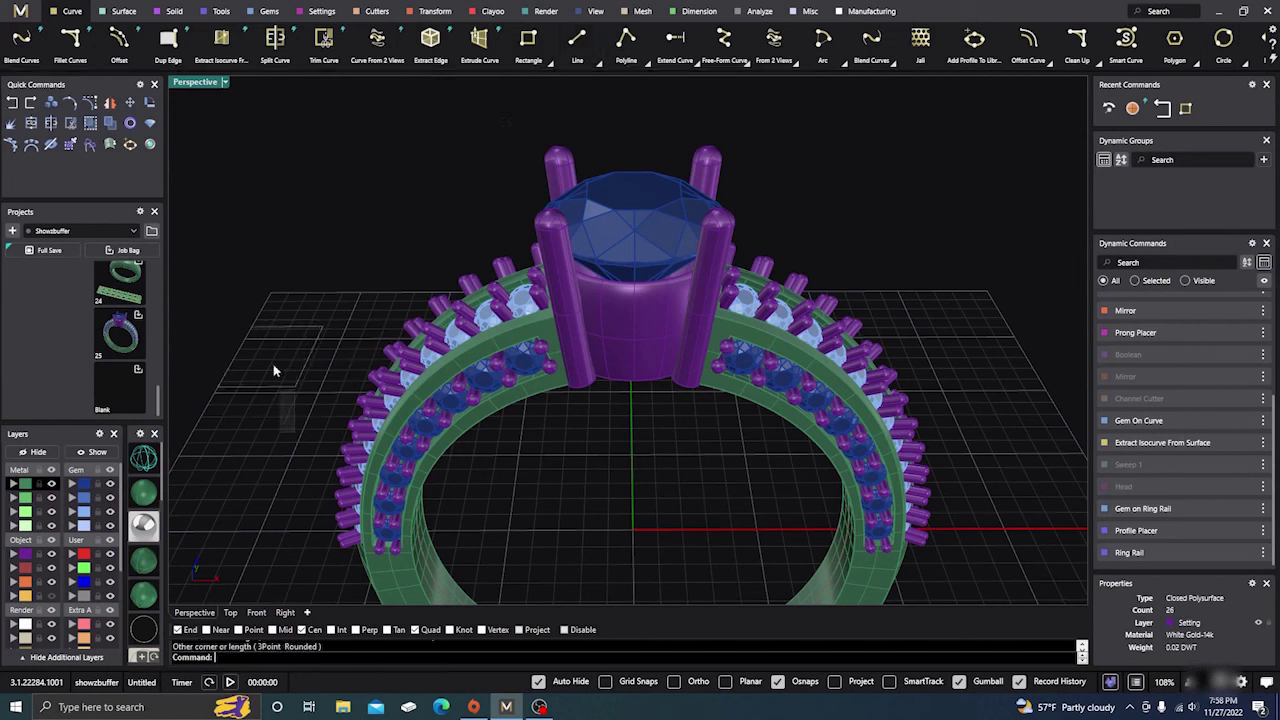
left_click(275, 371)
key("Return")
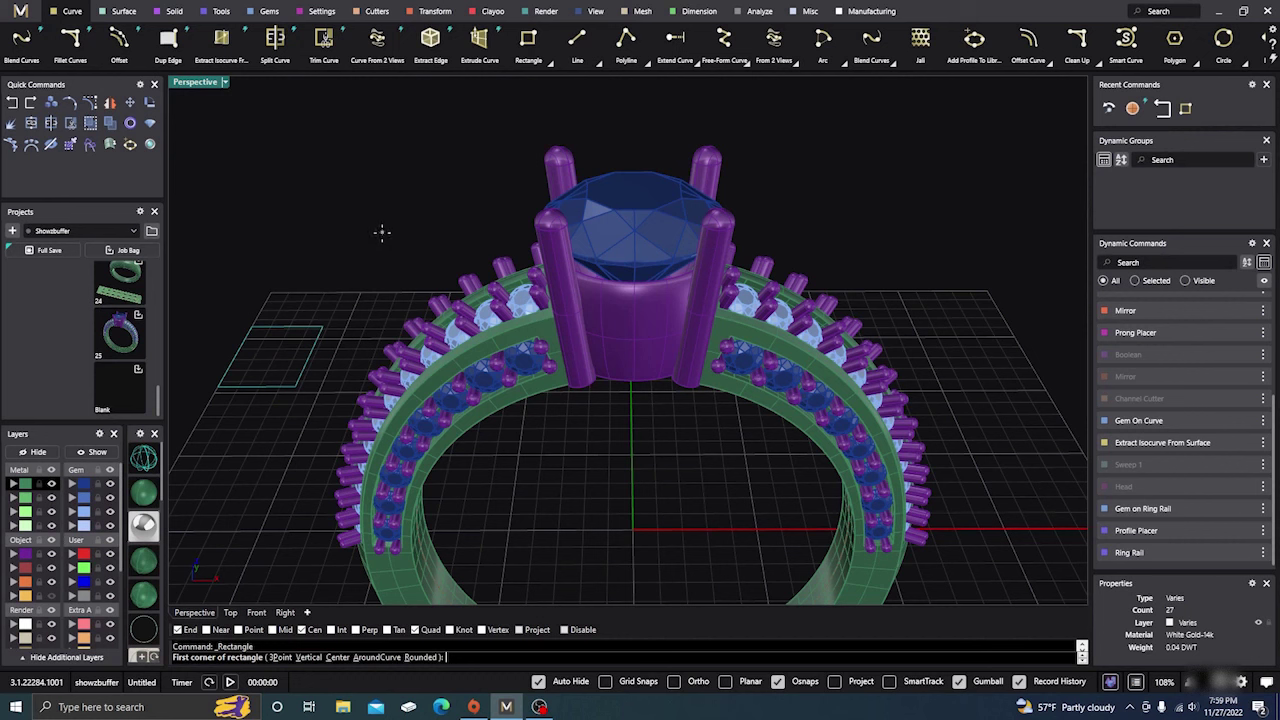
left_click(381, 231)
left_click(402, 276)
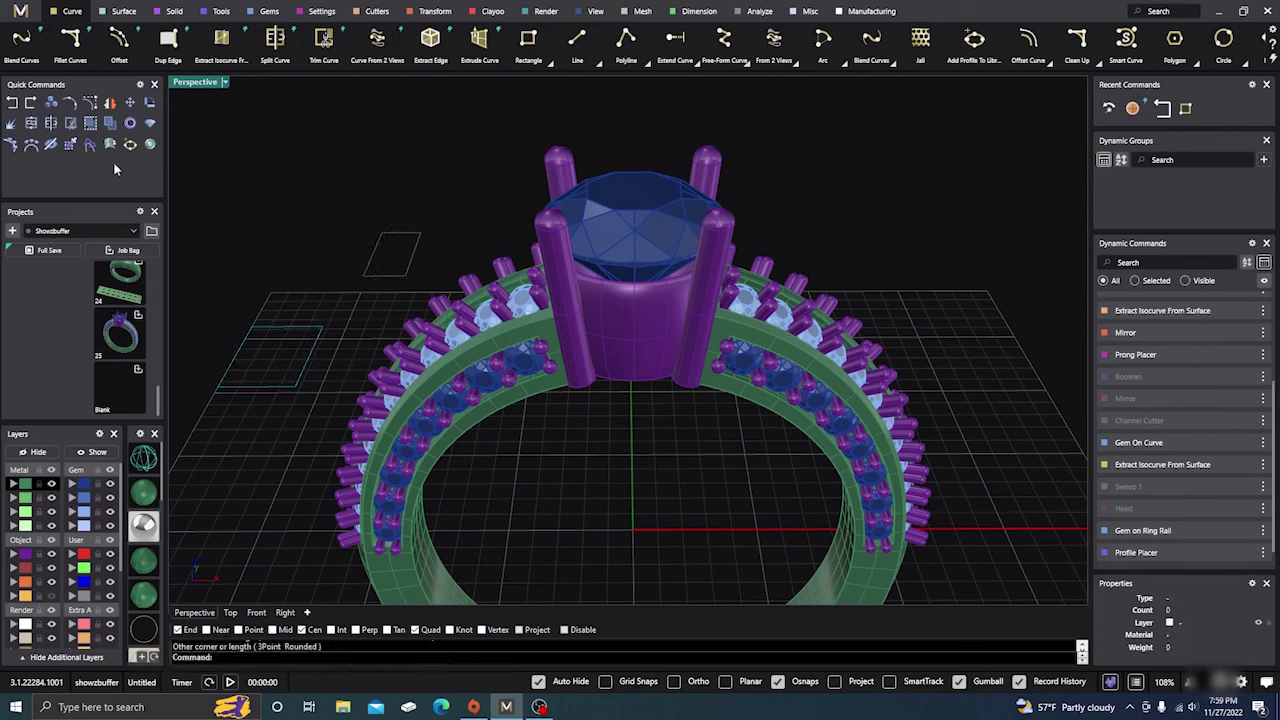
Step: Undo both rectangles and the last height offset edit of the shoulder prongs
left_click(13, 107)
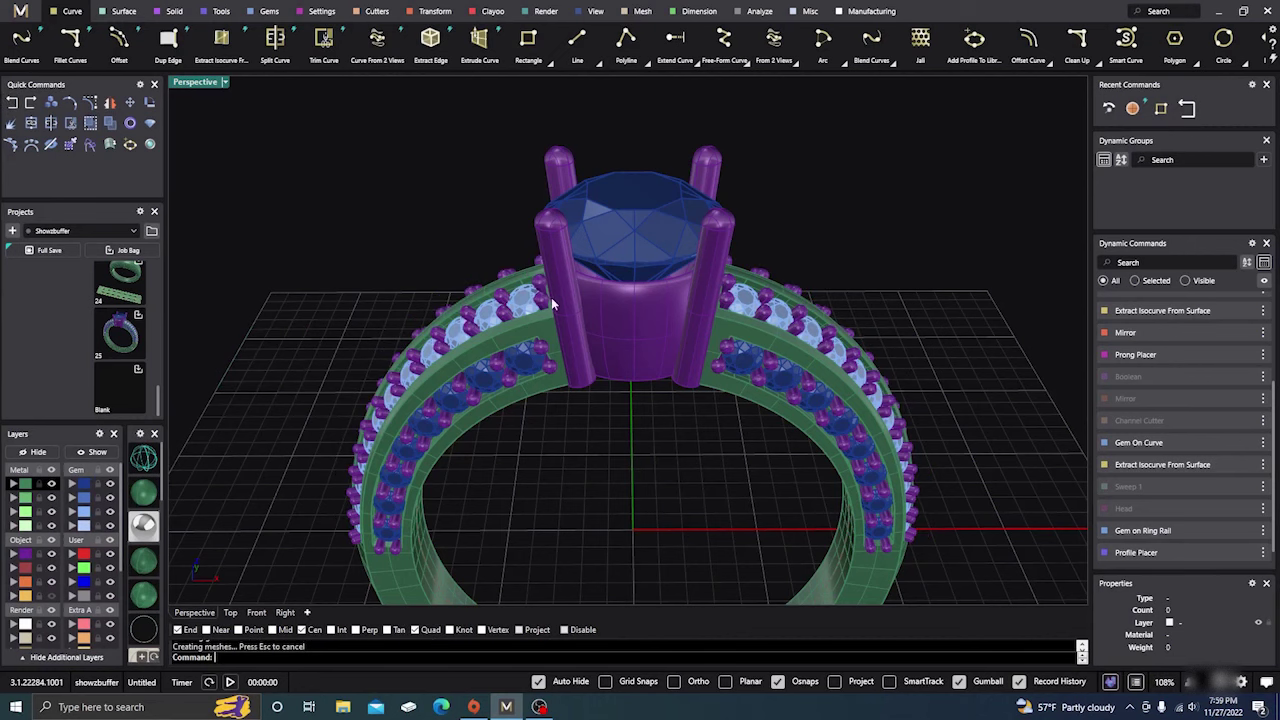
scroll(600, 360, "down", 3)
right_click_drag(669, 424, 670, 318)
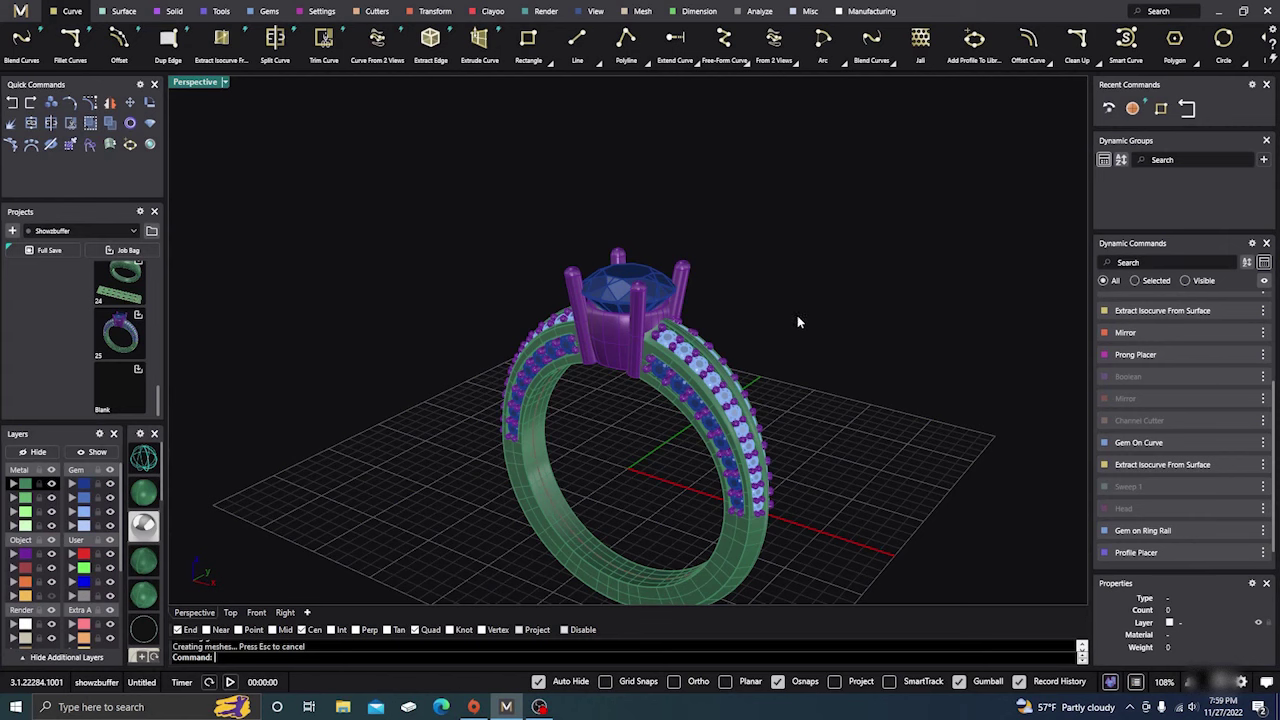
Step: Disable skipping the prompt to complete a previous command in the Dynamic Commands preferences
left_click(1250, 244)
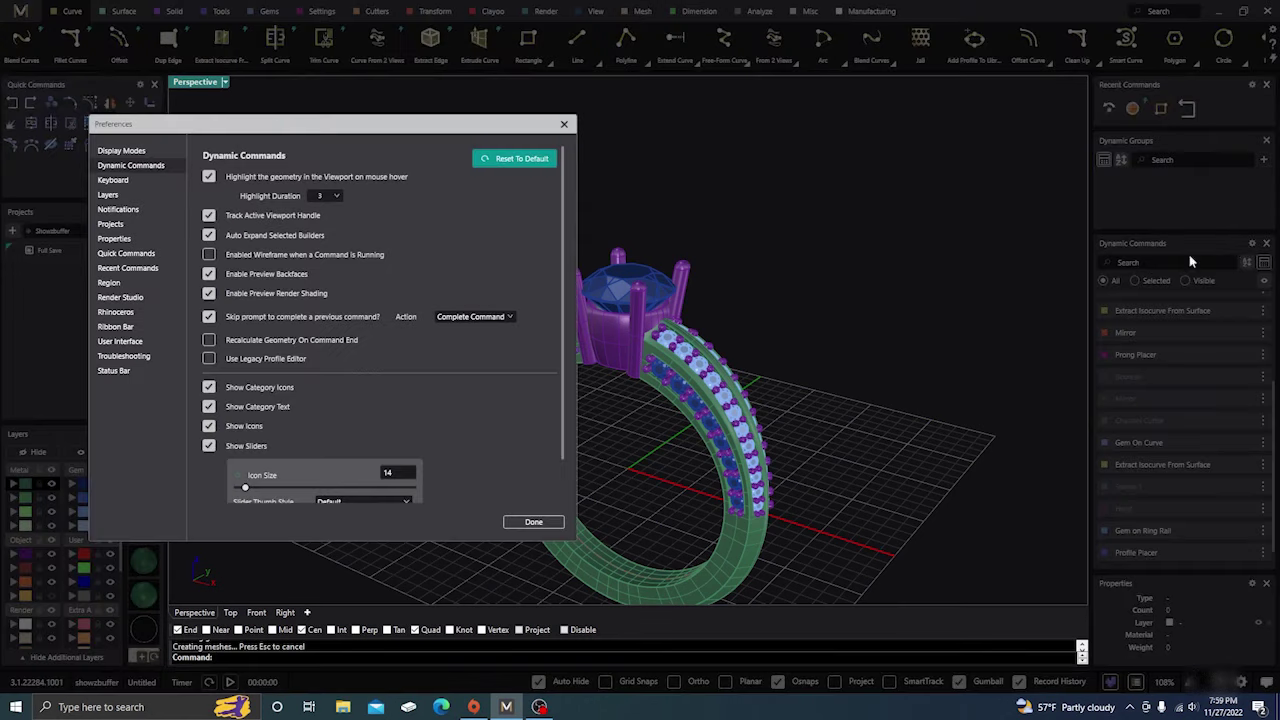
left_click(212, 316)
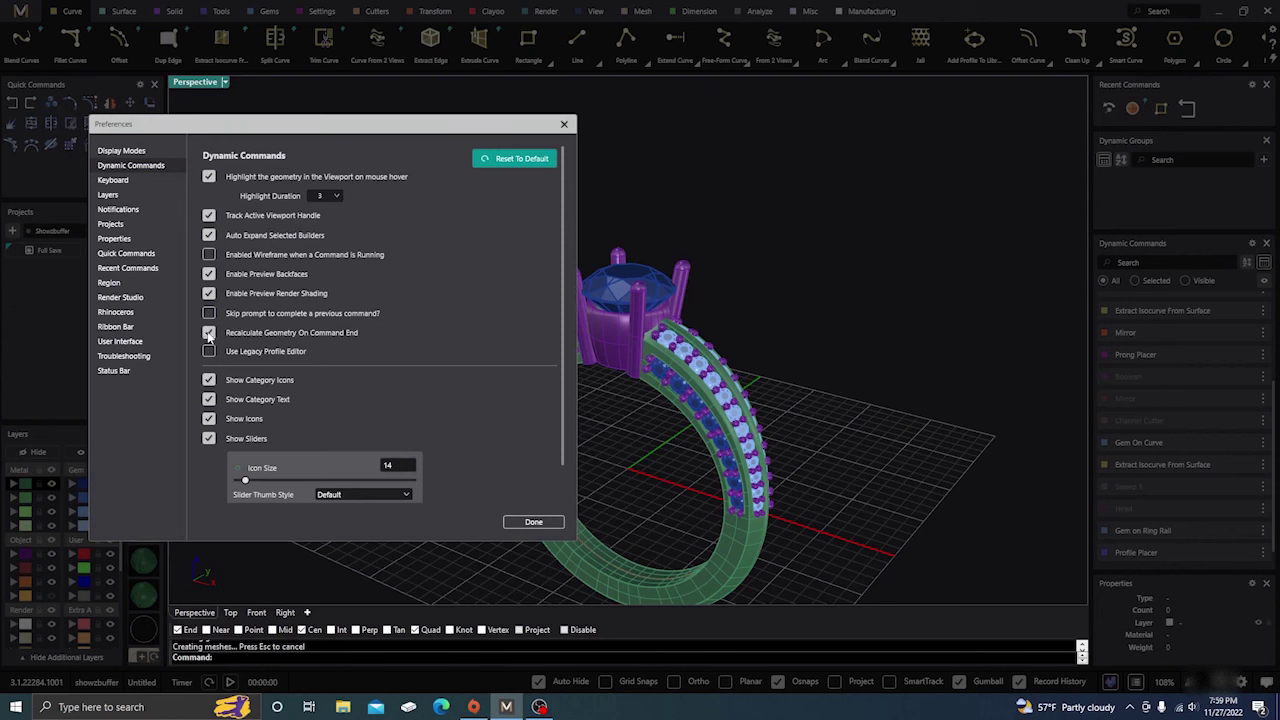
left_click(563, 124)
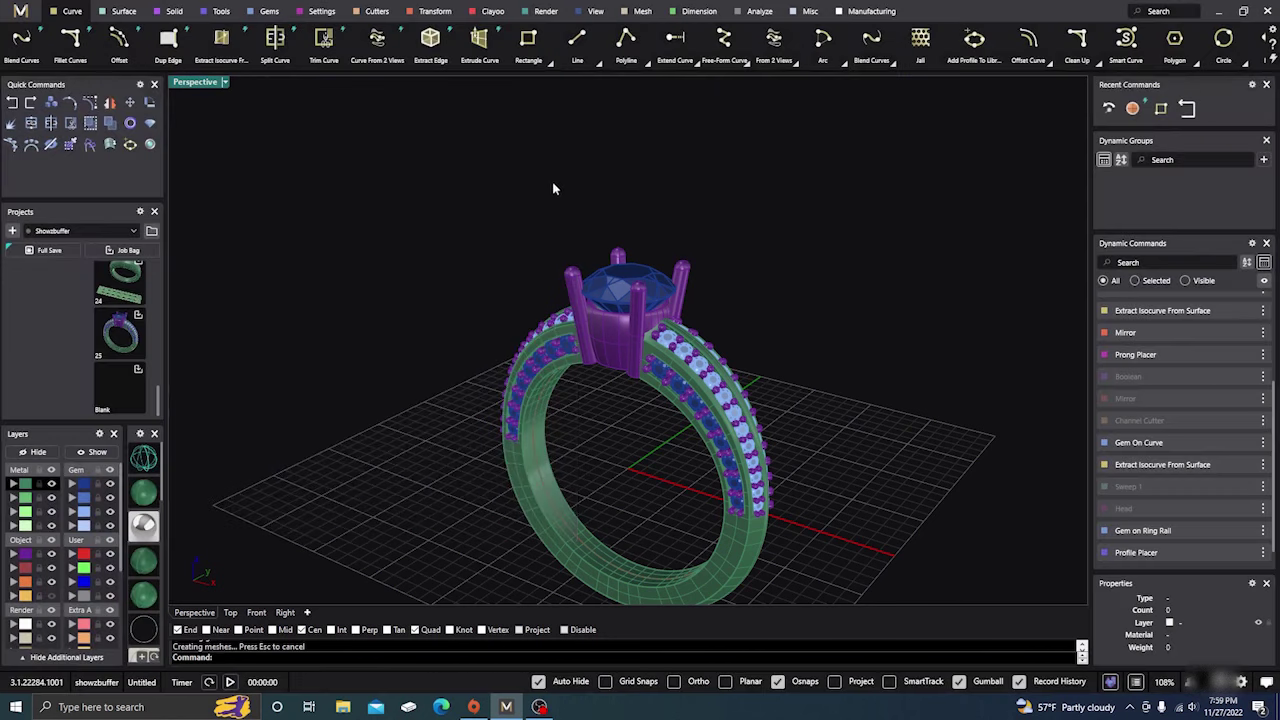
Step: Edit the Gem On Curve builder of the gems on the side of the shank and set Placement to 0.64
right_click_drag(580, 440, 638, 421)
right_click_drag(706, 363, 757, 375)
left_click(699, 350)
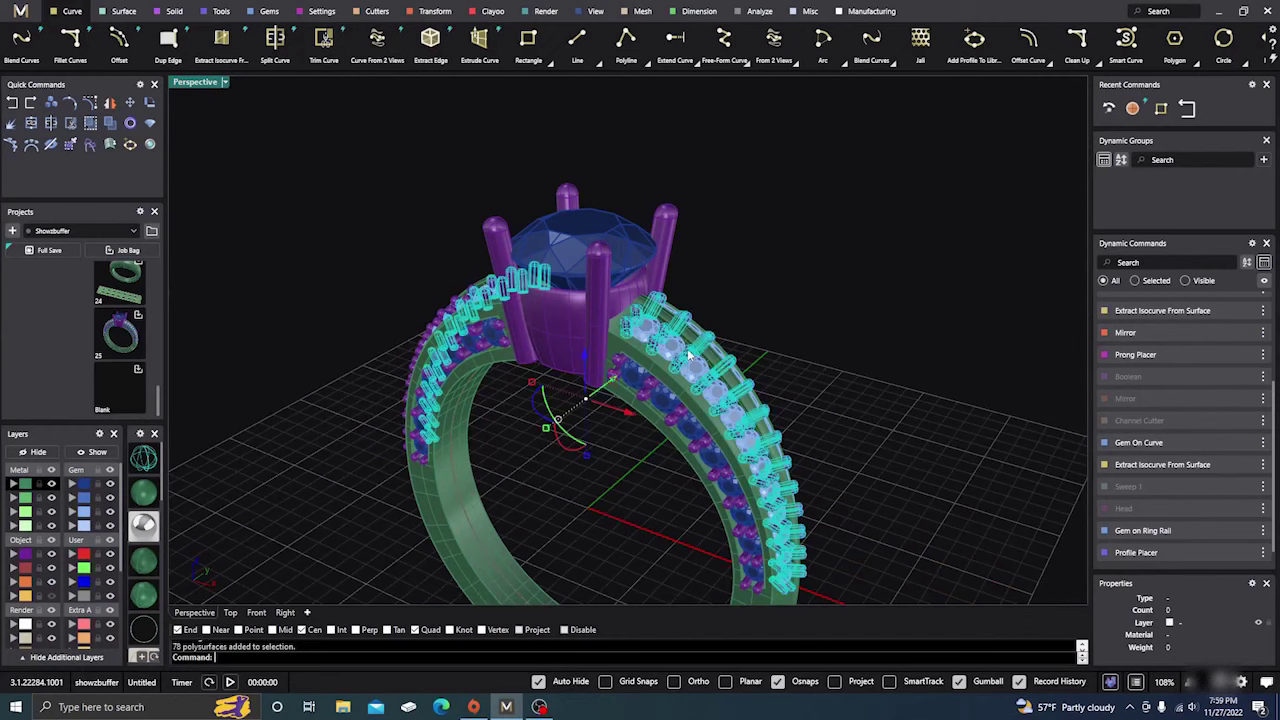
right_click_drag(650, 481, 686, 450)
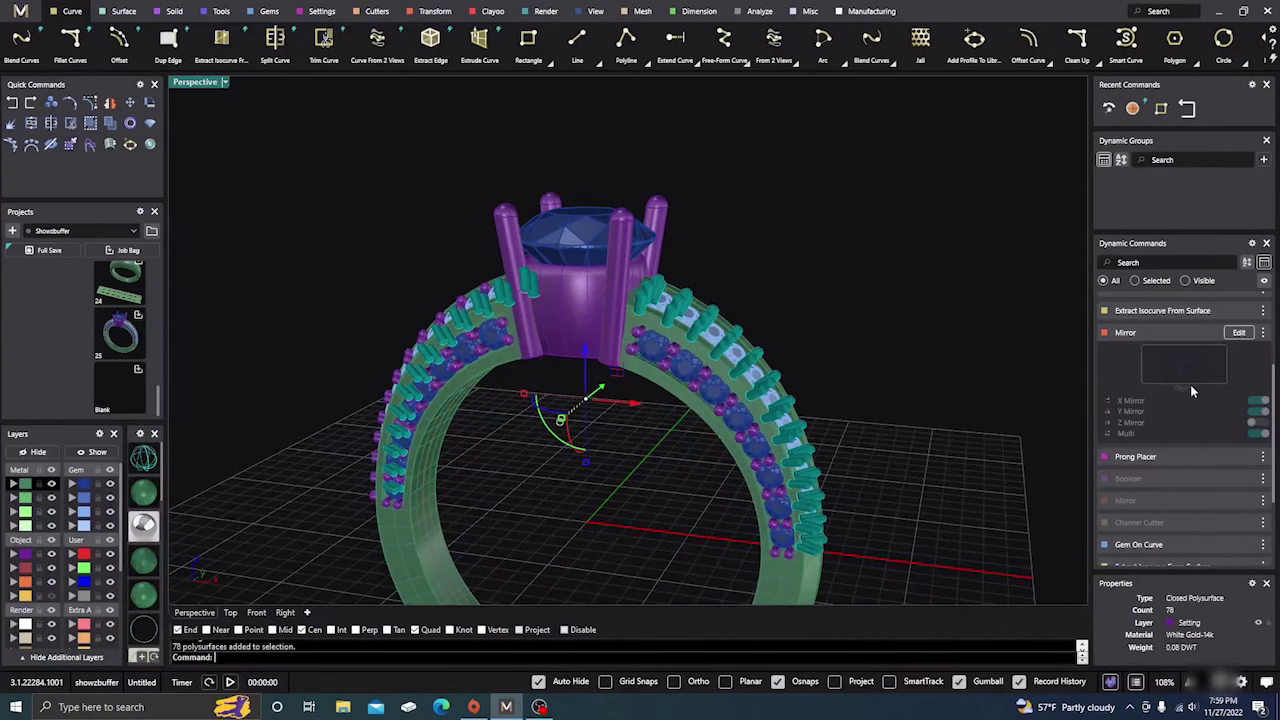
scroll(1170, 400, "down", 4)
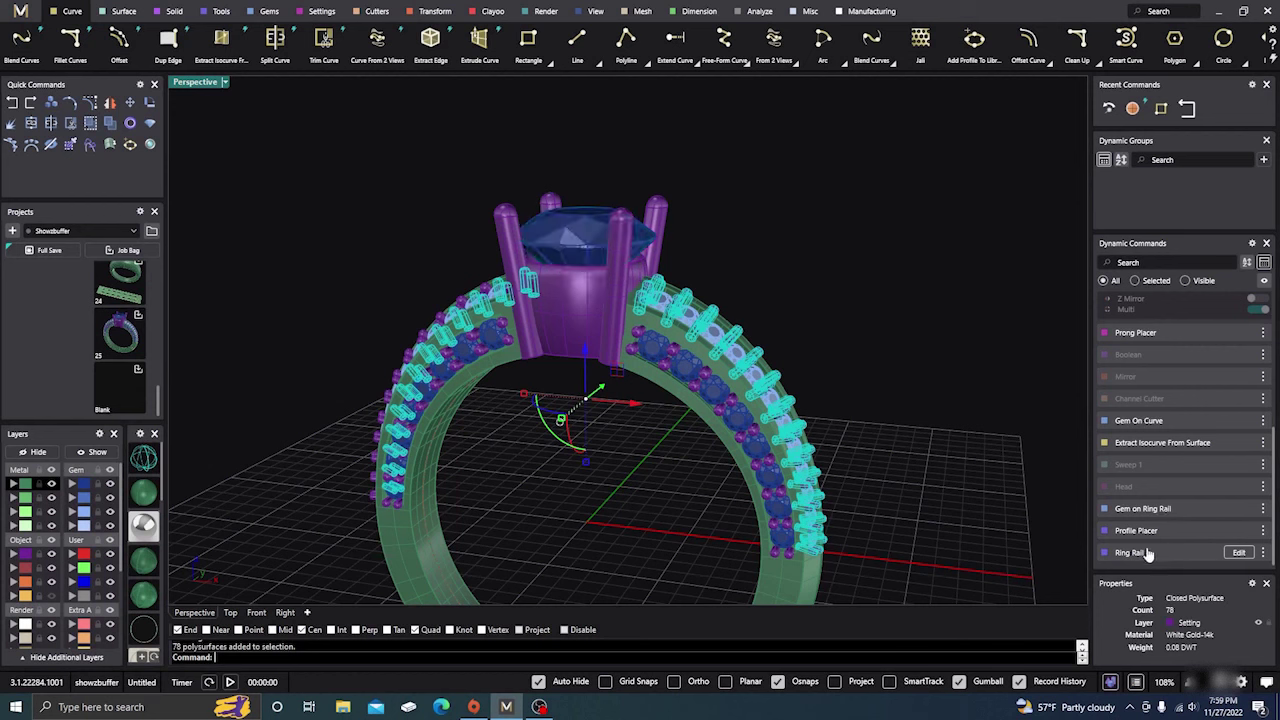
left_click(1148, 554)
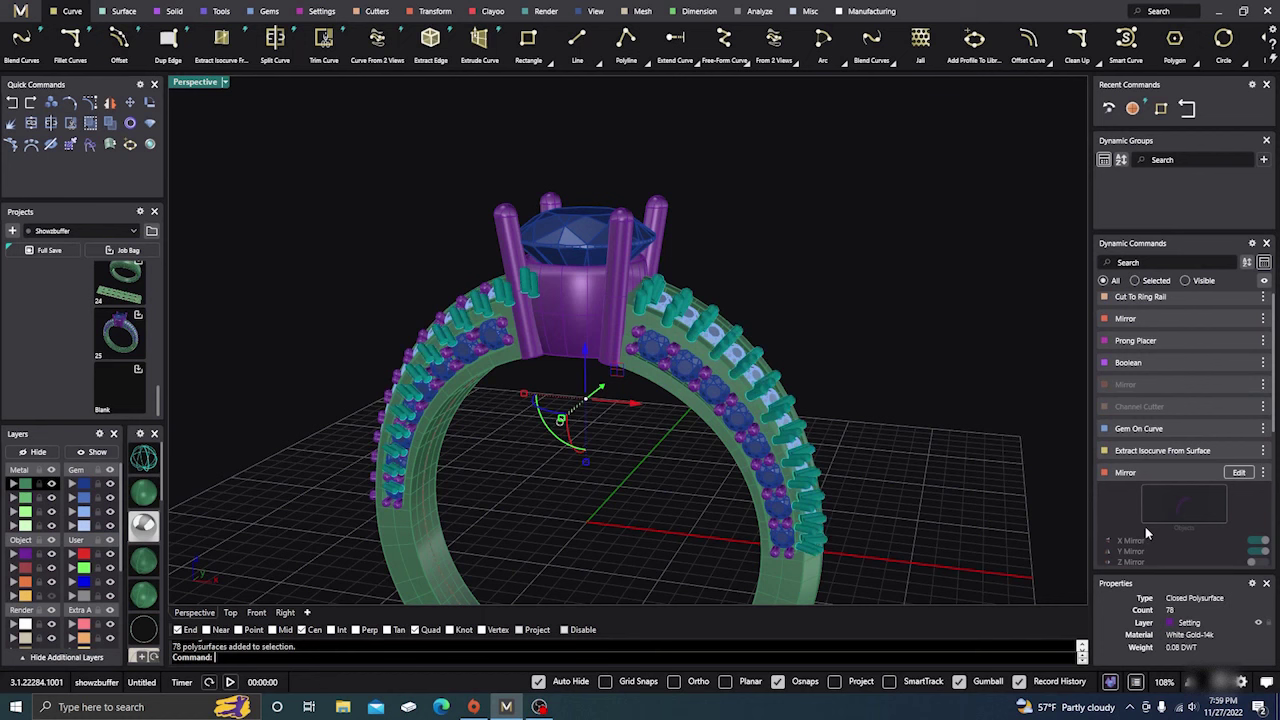
left_click(1148, 428)
left_click(1237, 429)
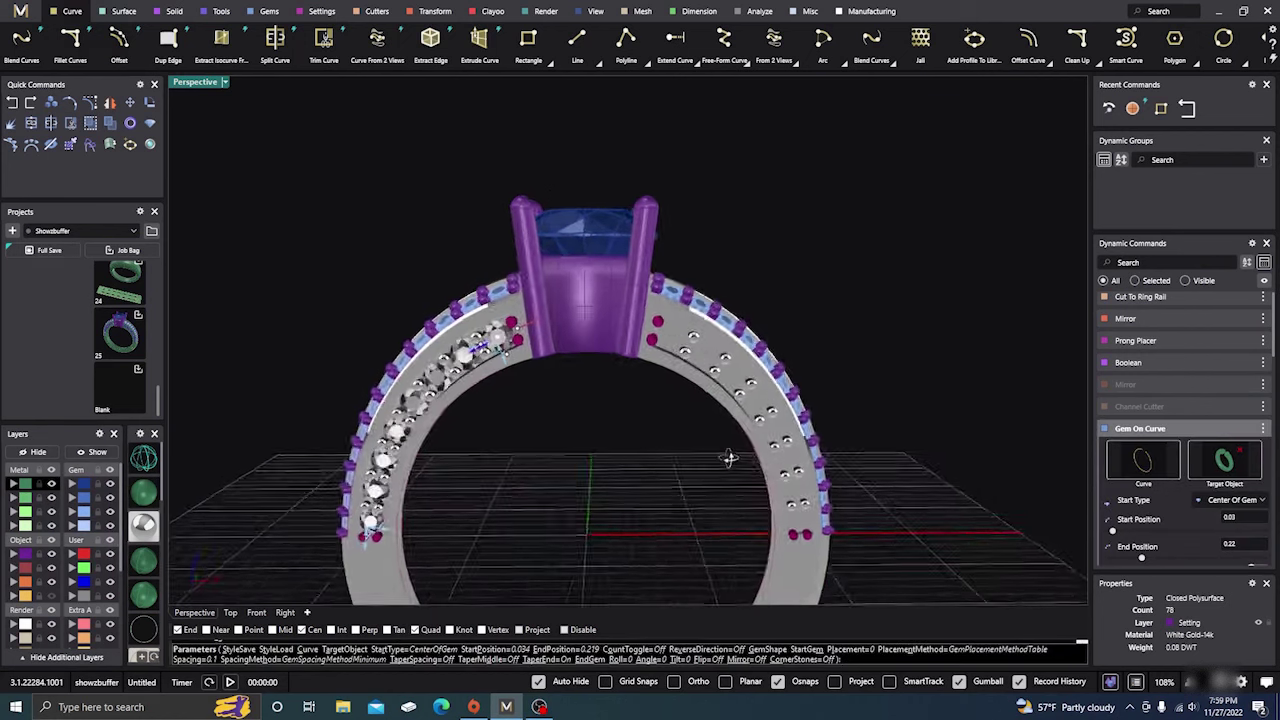
scroll(1165, 447, "down", 3)
scroll(1165, 447, "down", 5)
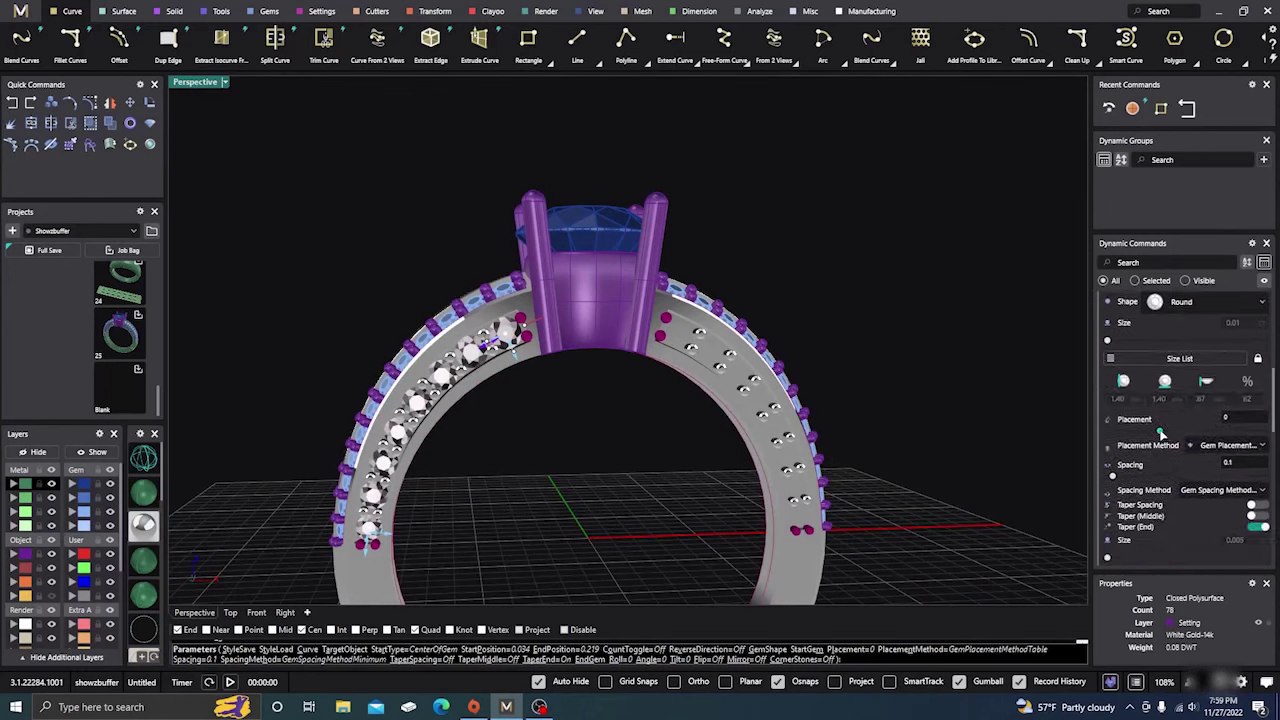
left_click_drag(1161, 433, 1193, 432)
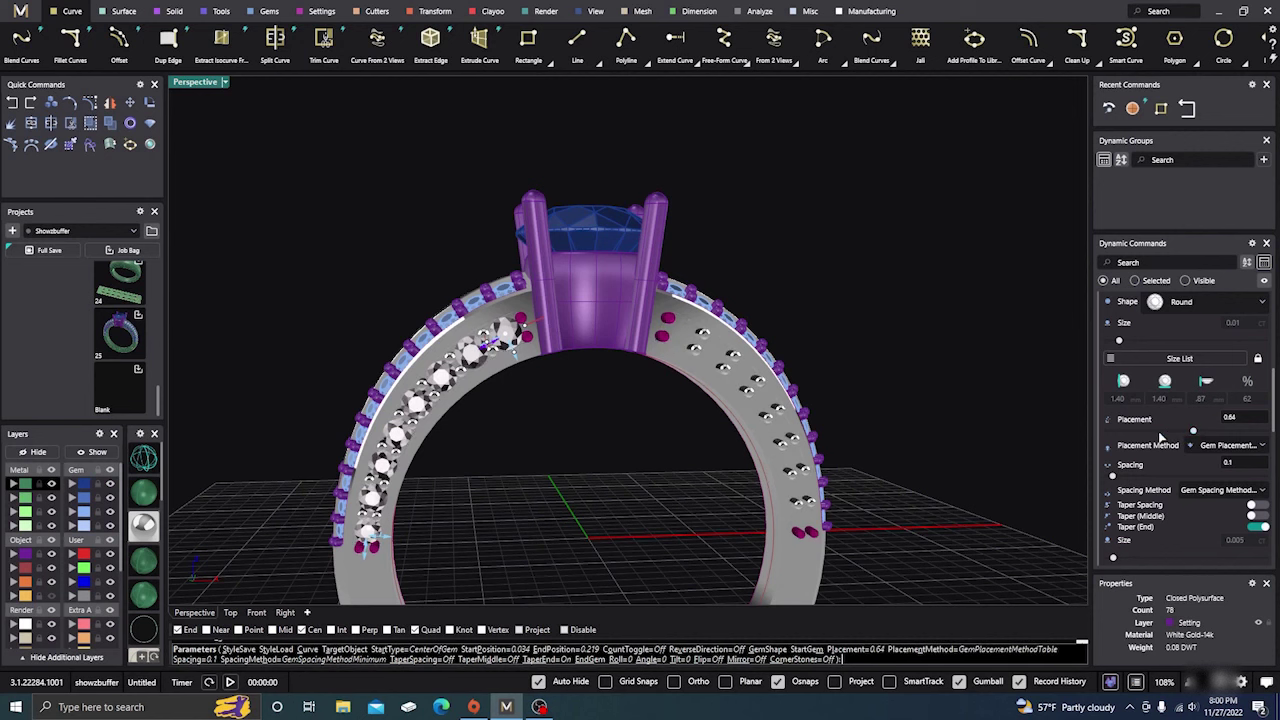
Step: Complete the Gem On Curve placement edit and undo it
right_click_drag(986, 441, 538, 398)
left_click(10, 102)
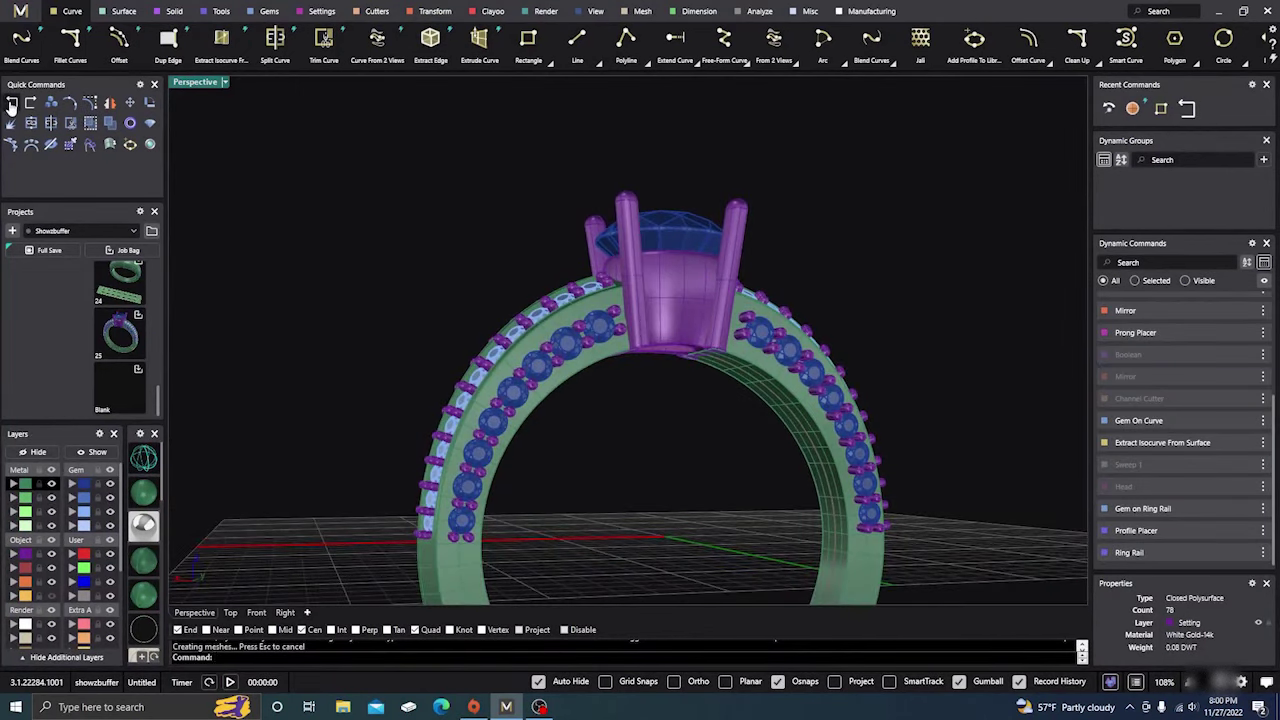
right_click_drag(620, 360, 790, 340)
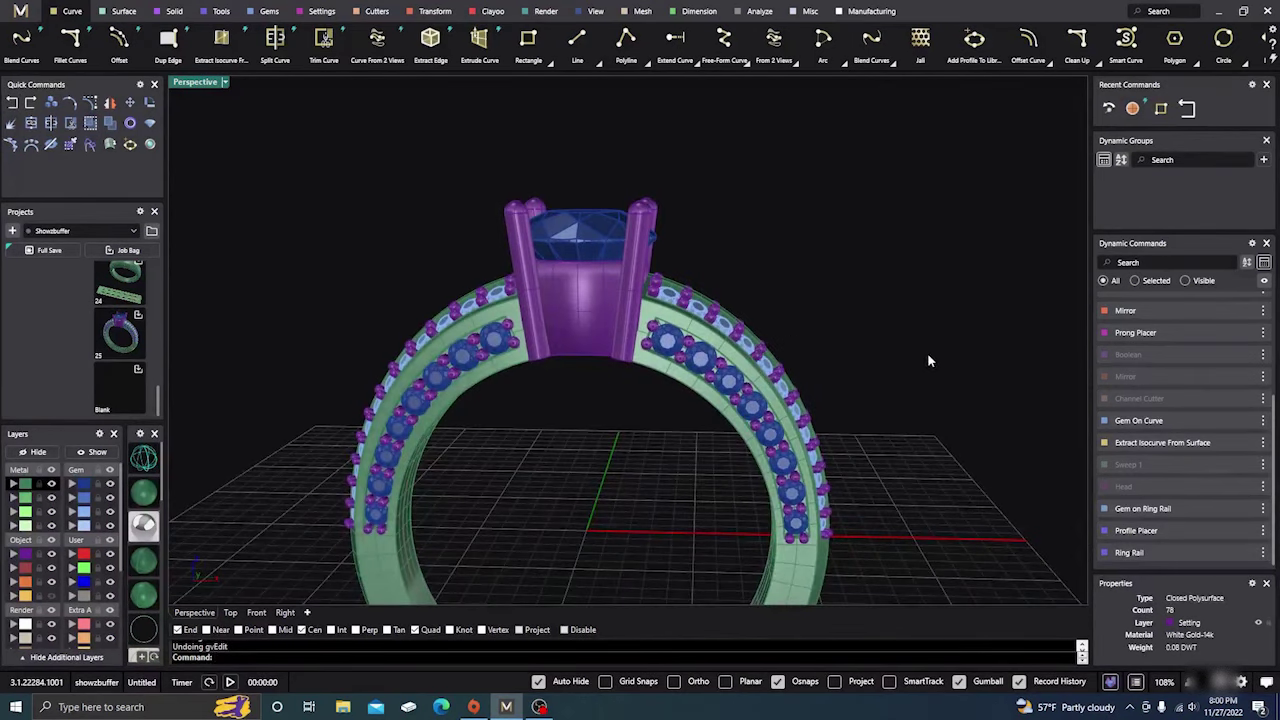
Step: Enable Recalculate Geometry On Command End in the Dynamic Commands preferences and close them
left_click(1252, 243)
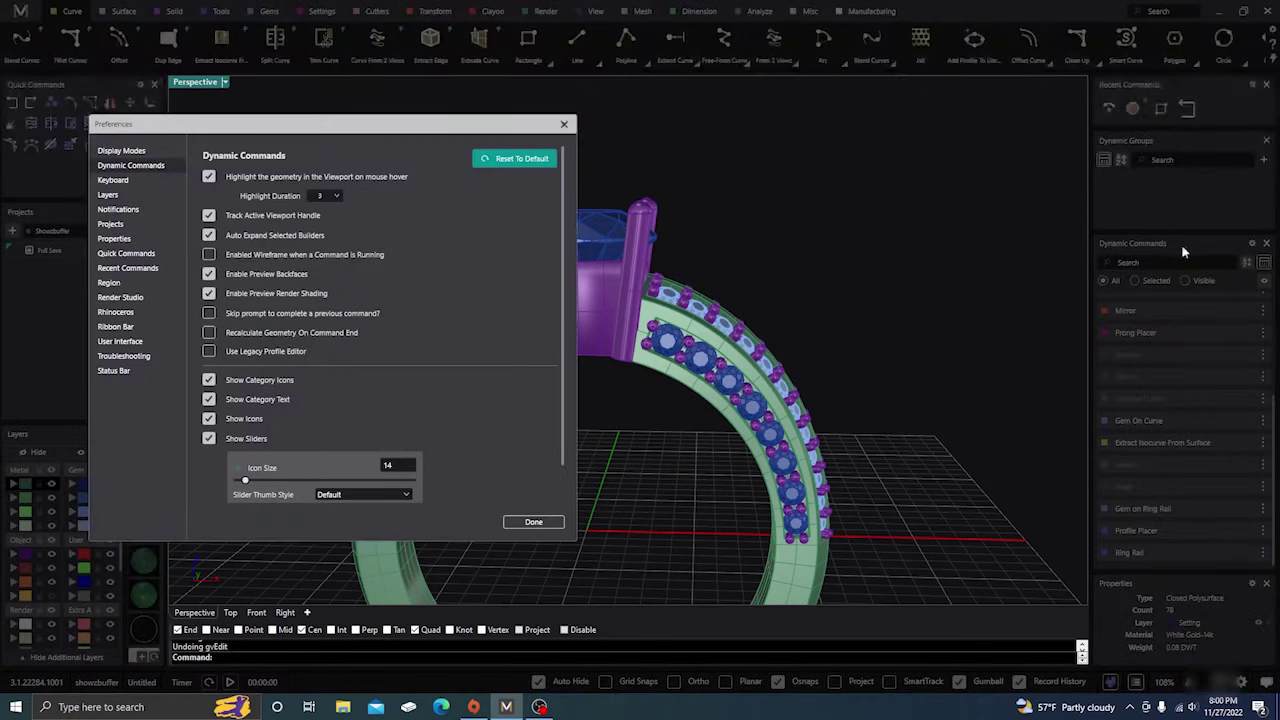
left_click(209, 331)
left_click(533, 523)
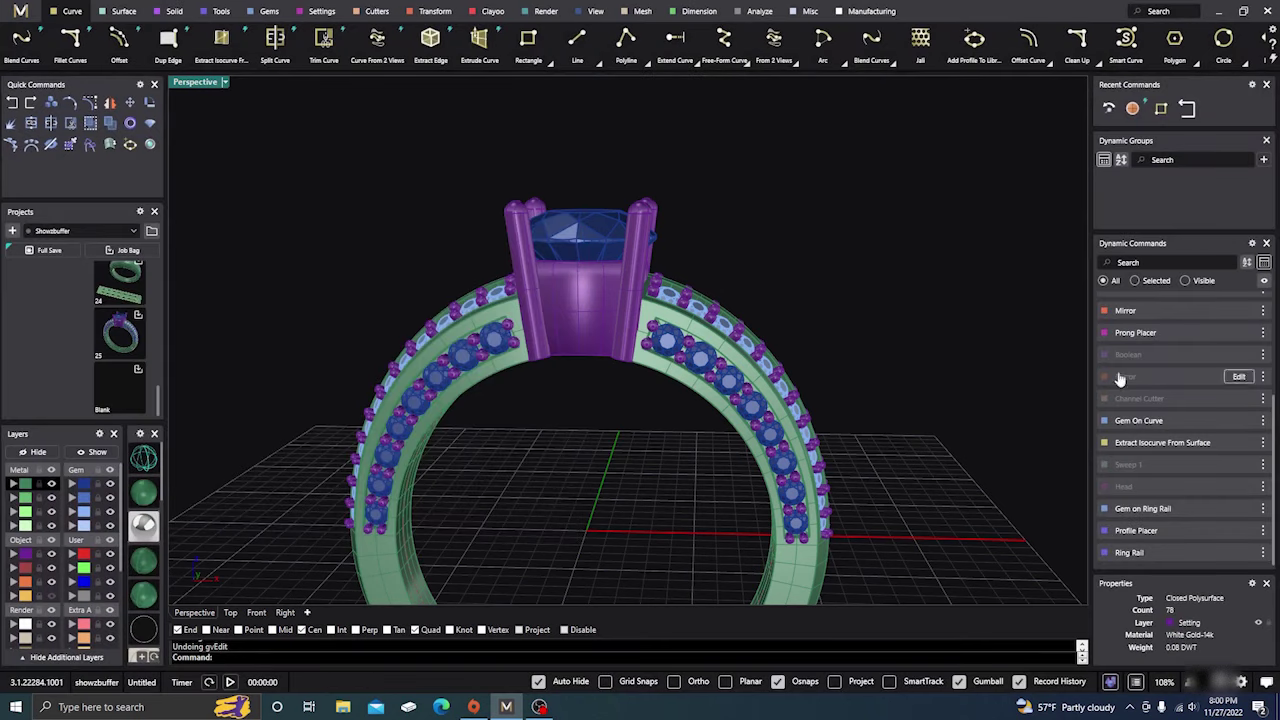
Step: Edit the Head builder of the center stone and set Rail Count to 2
left_click(1135, 334)
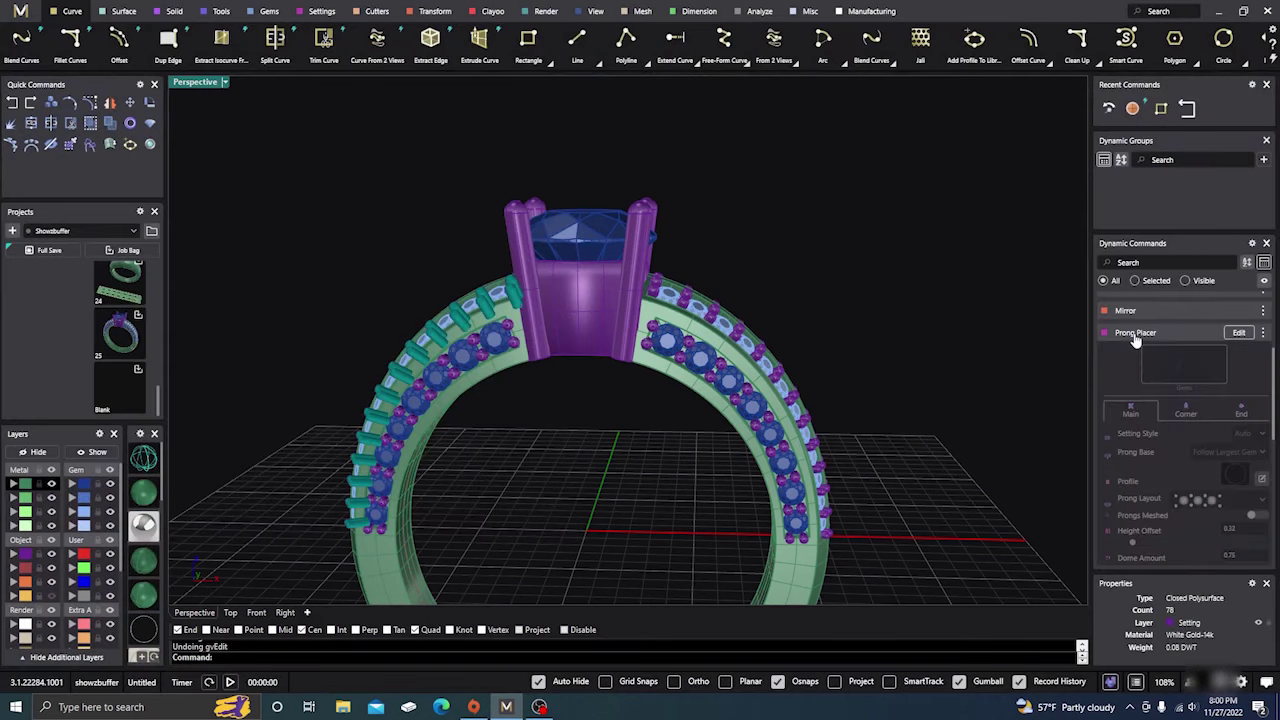
scroll(1137, 340, "down", 5)
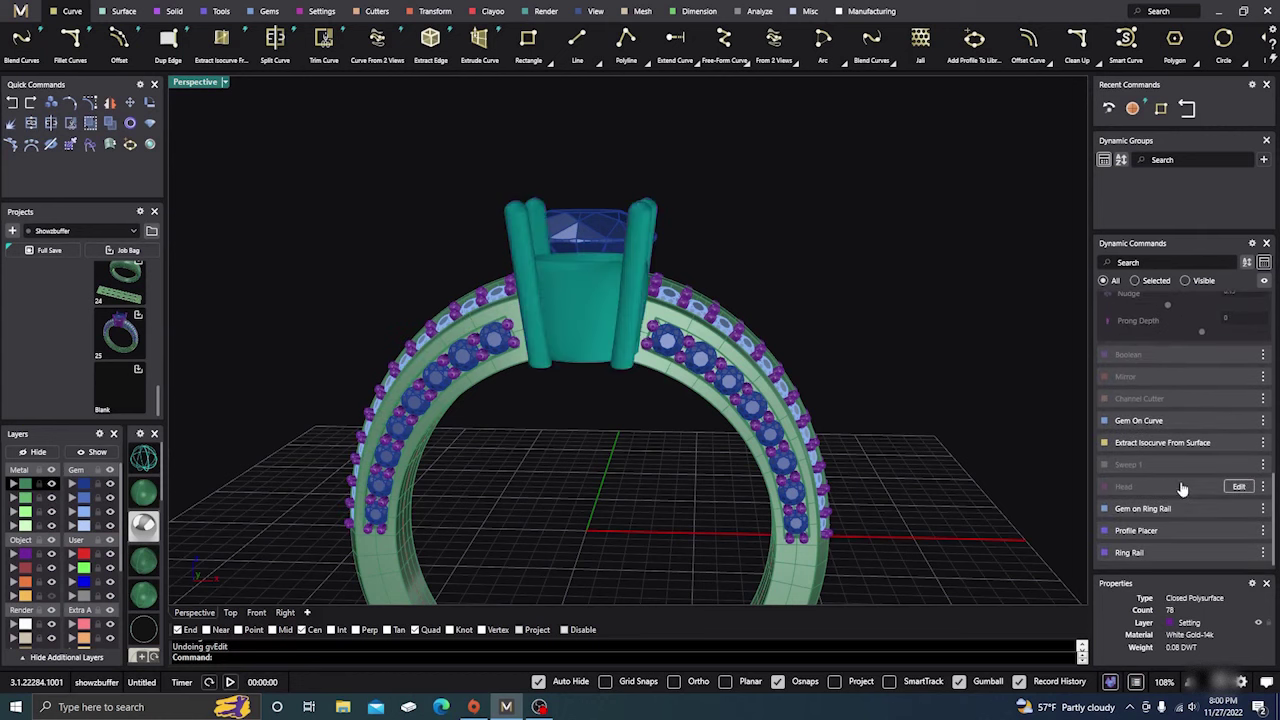
left_click(1236, 487)
scroll(1165, 500, "down", 2)
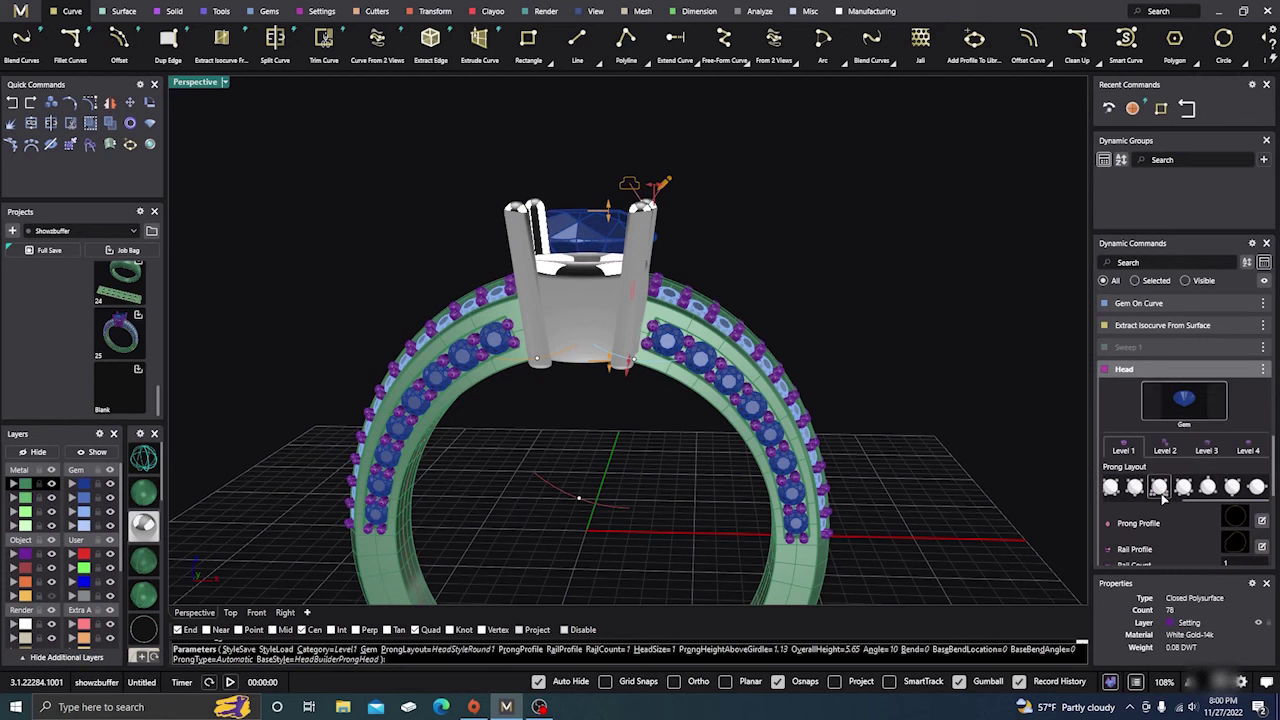
scroll(1157, 449, "down", 1)
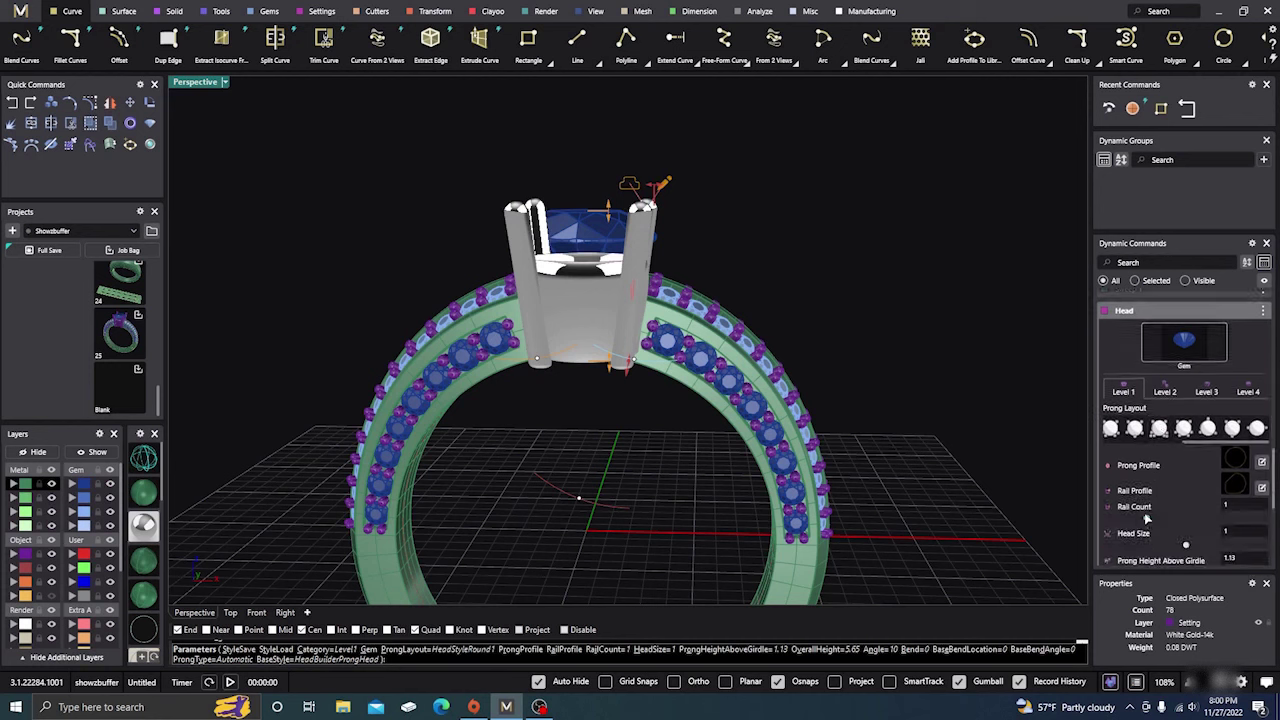
left_click(1168, 522)
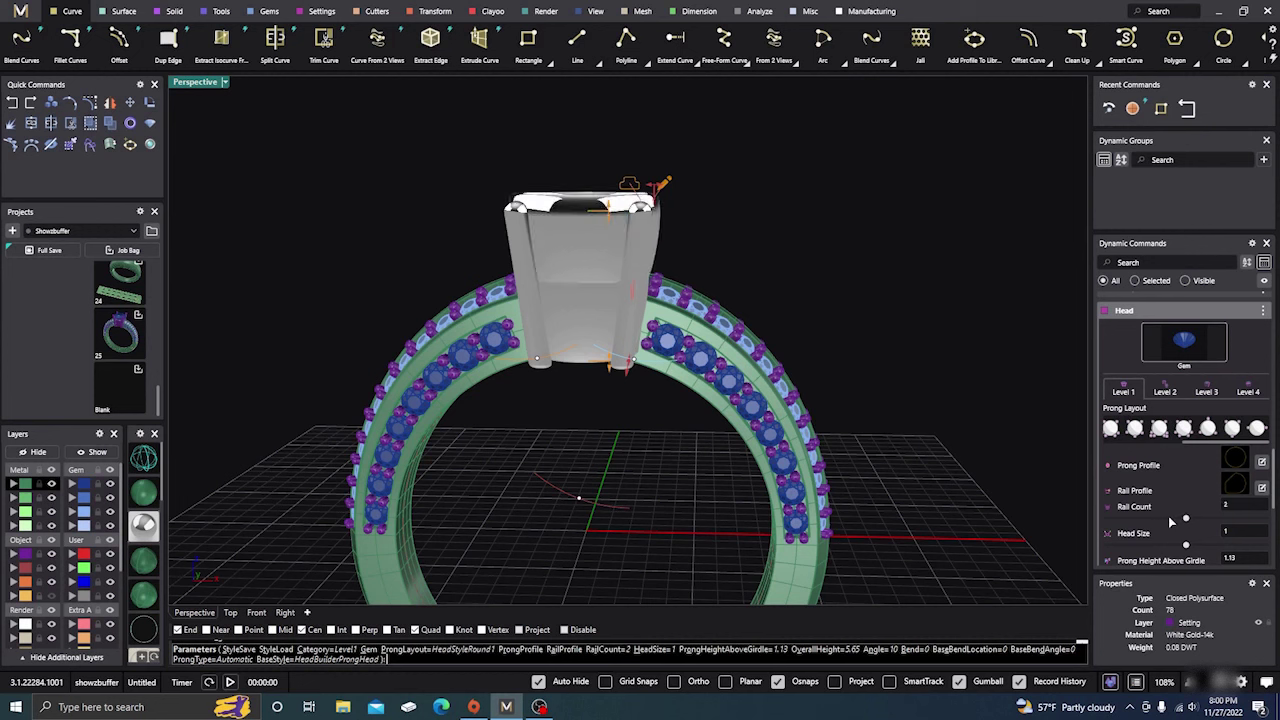
Step: Increase the head's Overall Height and complete the Head edit
scroll(1160, 500, "down", 1)
scroll(1152, 483, "down", 1)
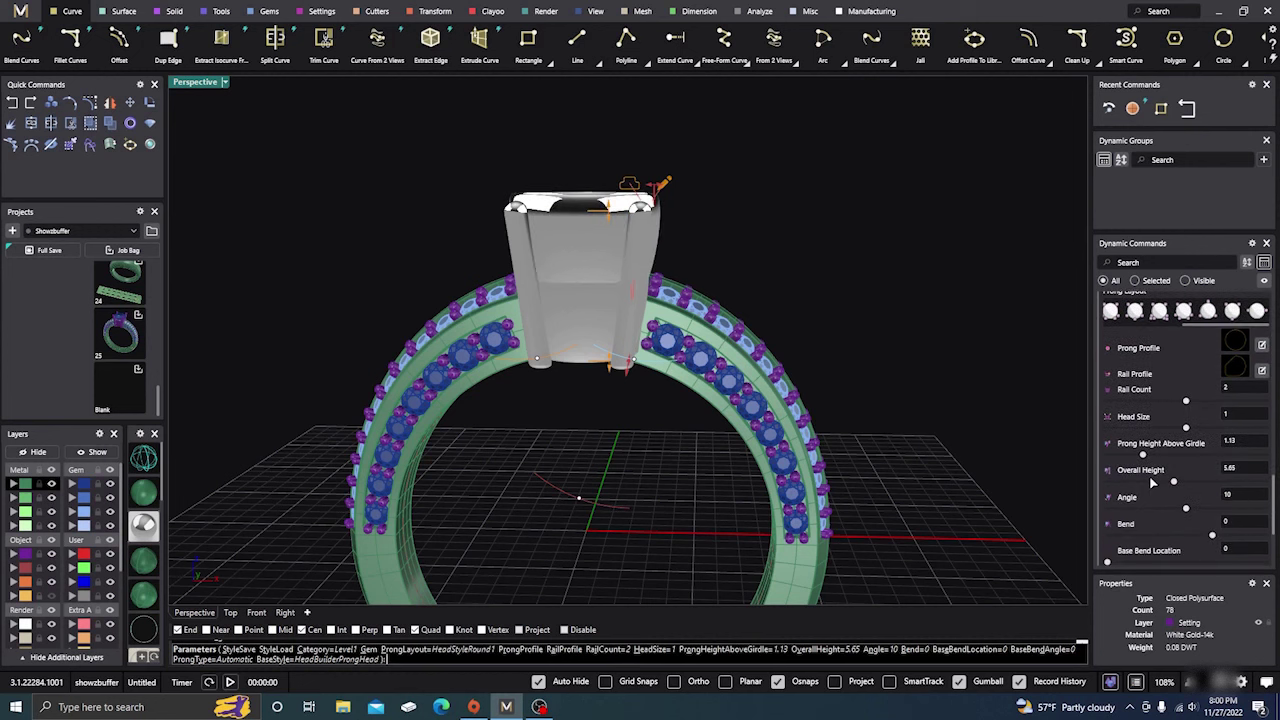
scroll(1152, 483, "up", 2)
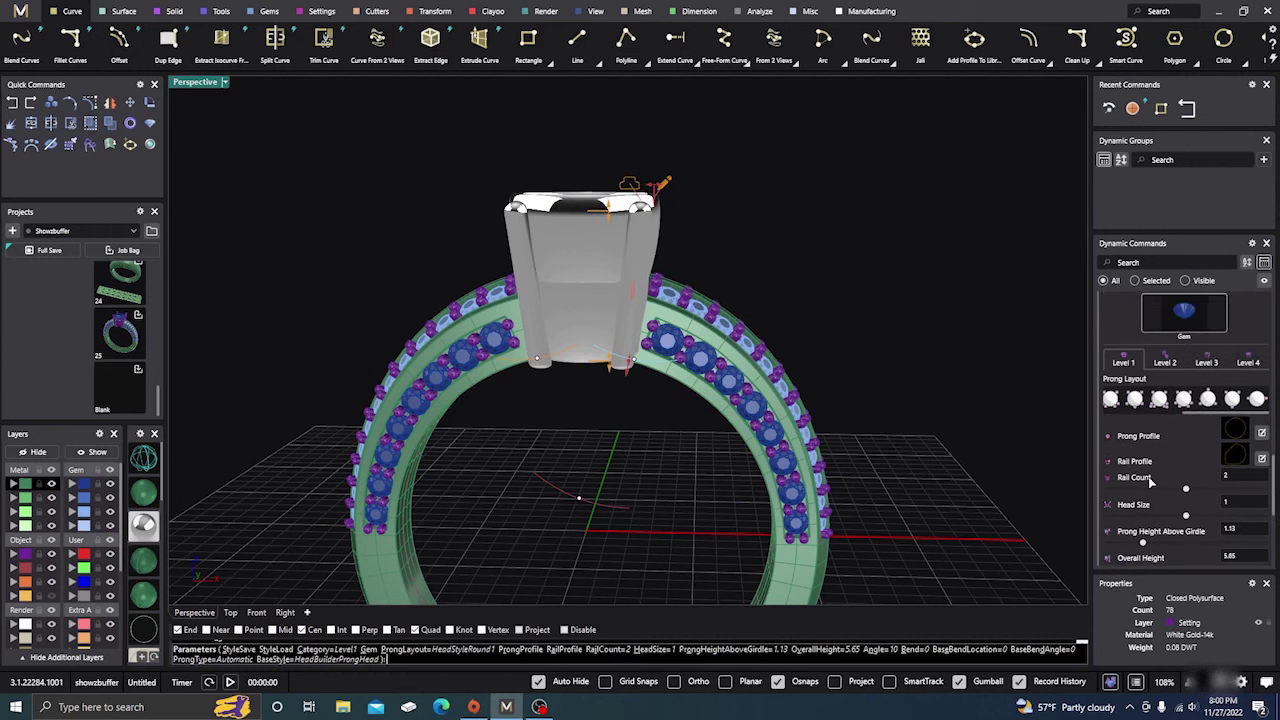
scroll(1152, 515, "down", 1)
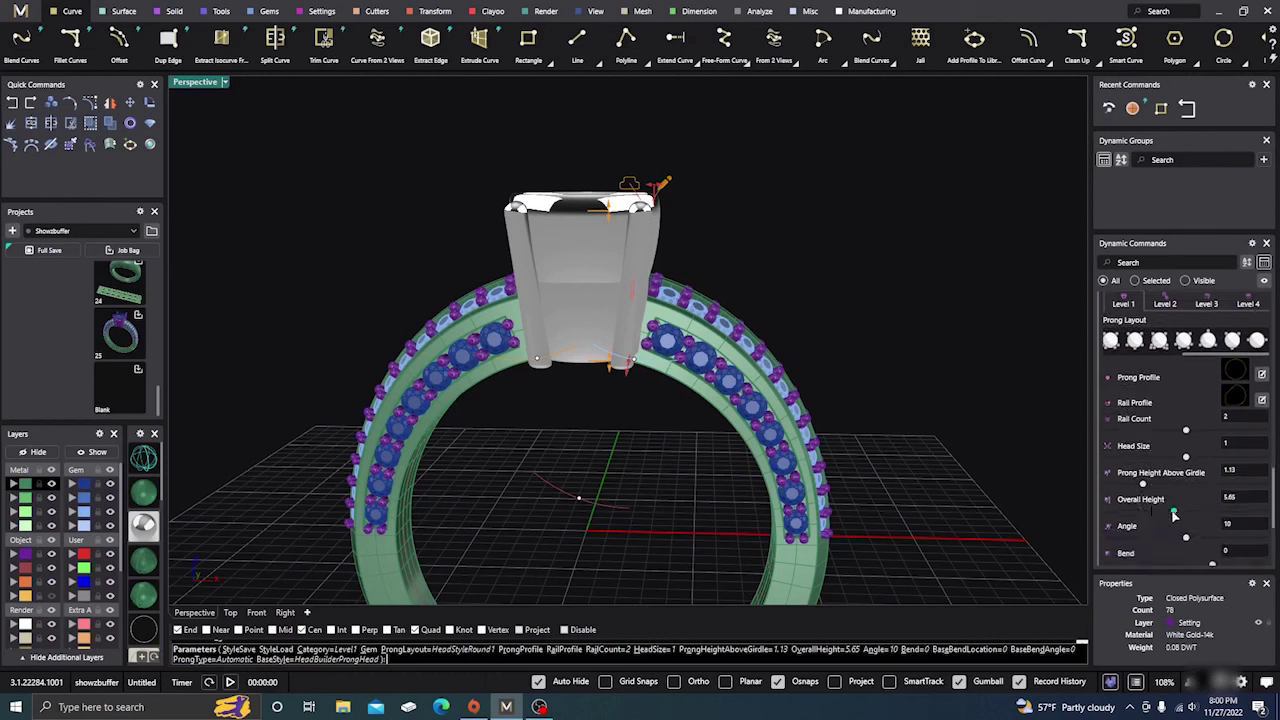
mouse_move(1174, 512)
left_mouse_down()
mouse_move(1224, 505)
mouse_move(1162, 509)
mouse_move(1212, 512)
mouse_move(1176, 506)
left_mouse_up()
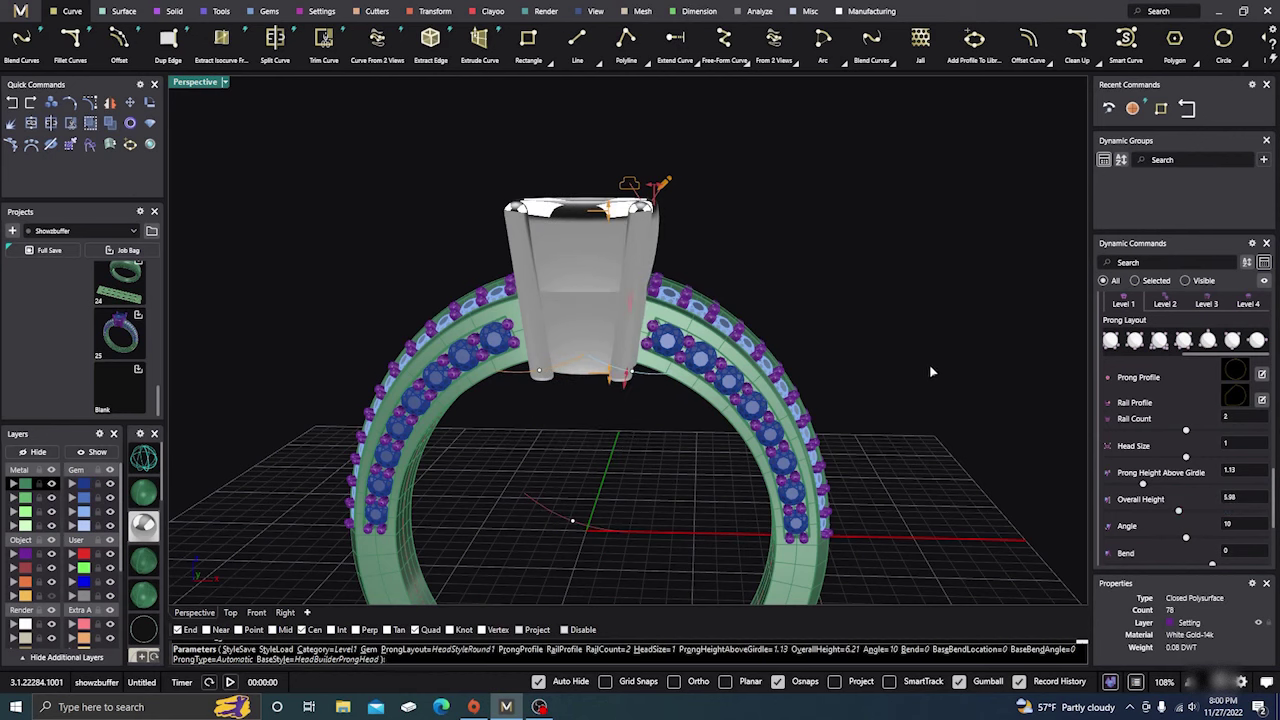
key("Return")
Step: Edit the Prong Placer builder of the upper shank gems, set Height Offset to 0.27 and complete the edit
left_click(550, 300)
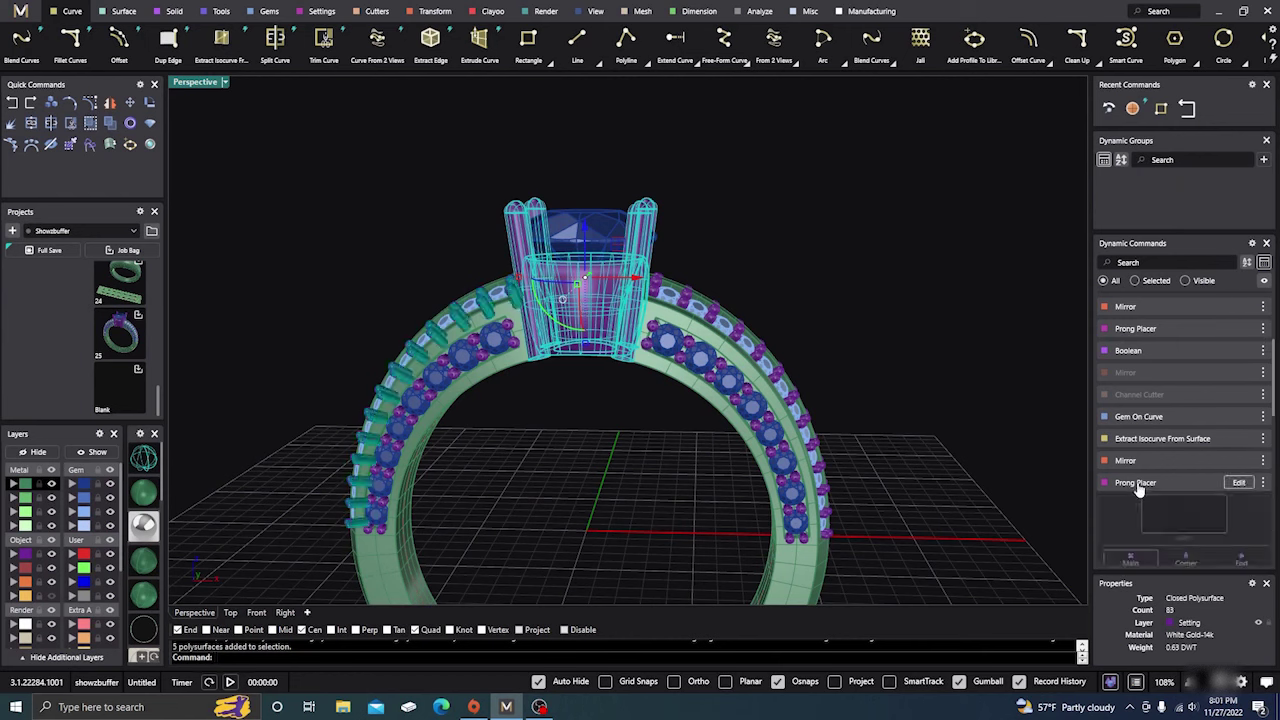
left_click(1238, 483)
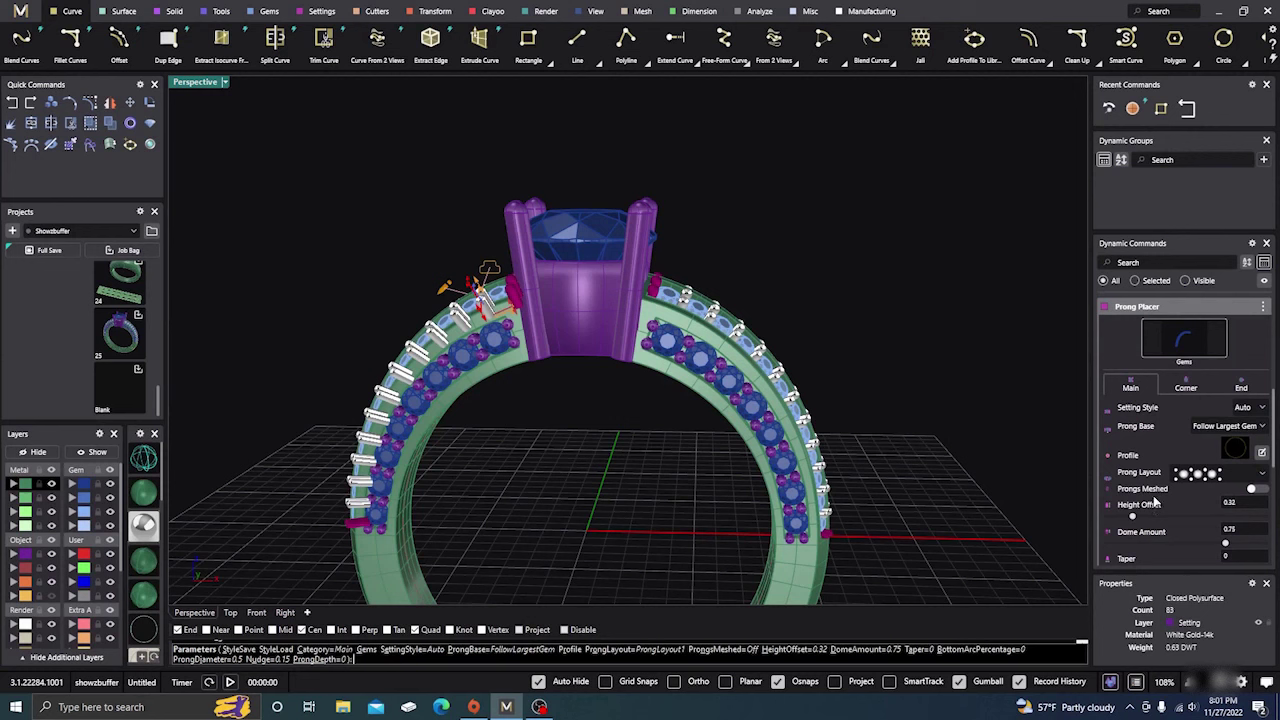
scroll(1143, 503, "down", 1)
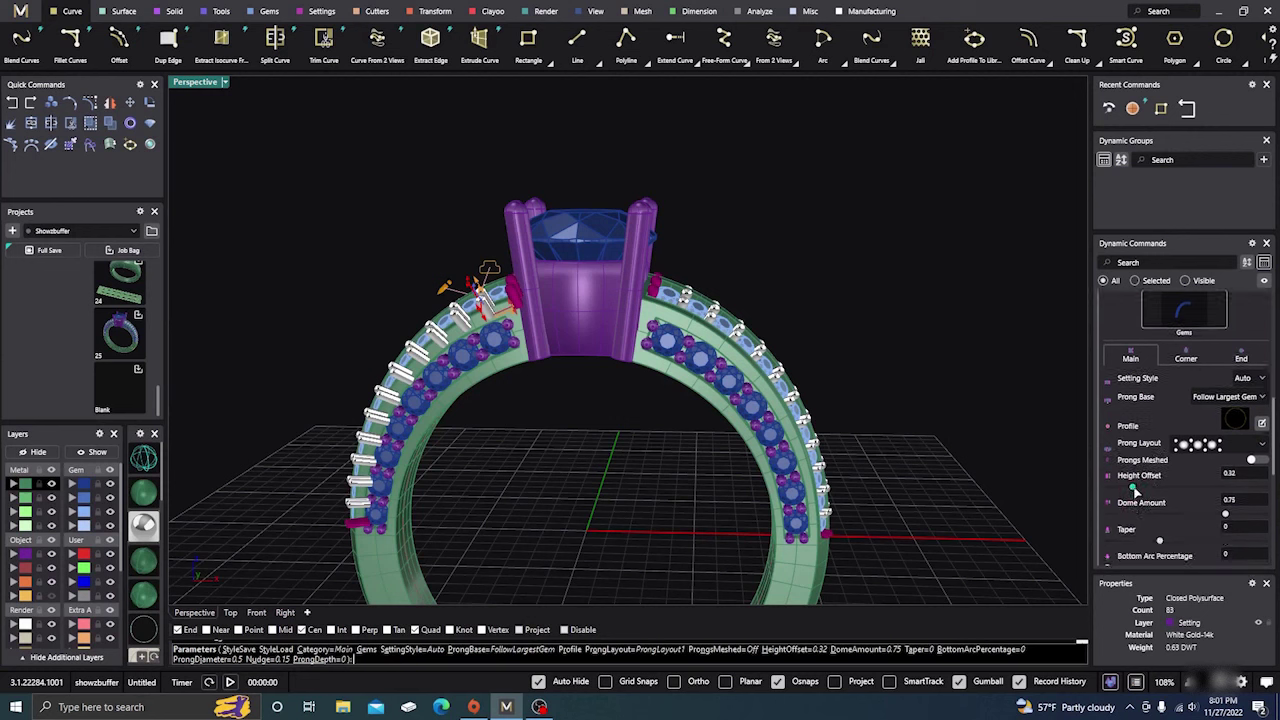
mouse_move(1134, 489)
left_mouse_down()
mouse_move(1168, 490)
mouse_move(1128, 490)
left_mouse_up()
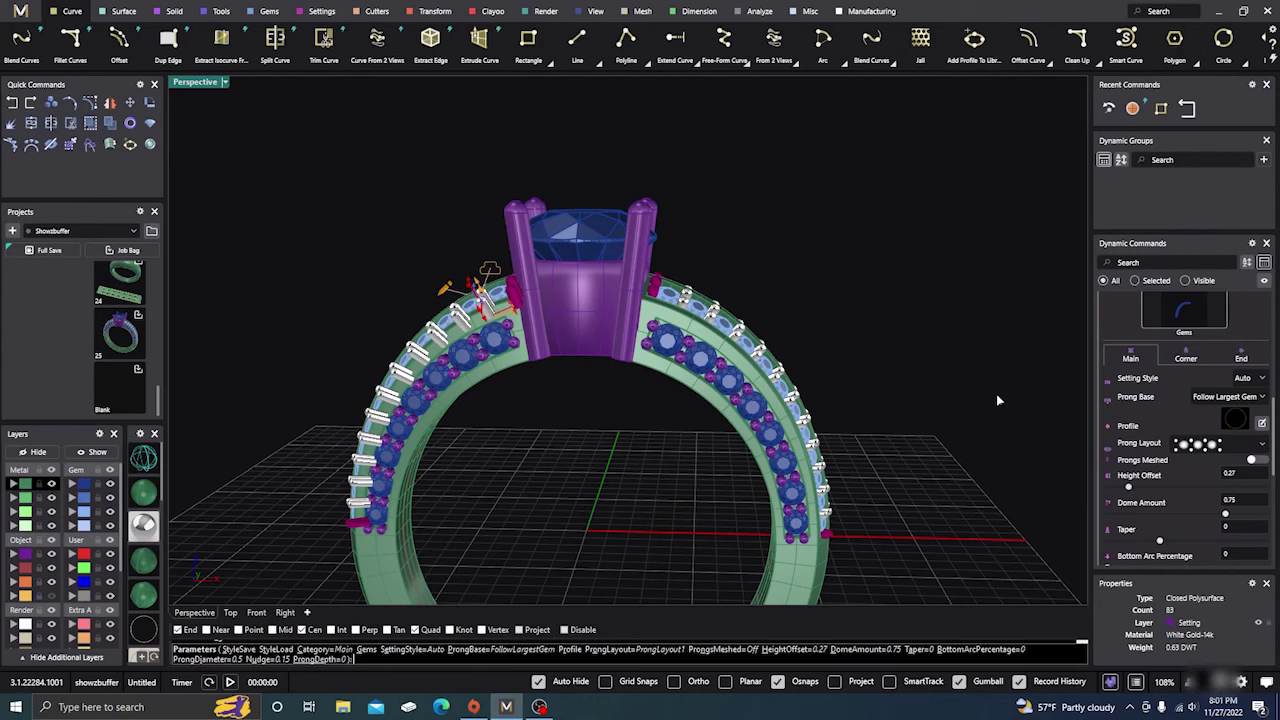
right_click(996, 394)
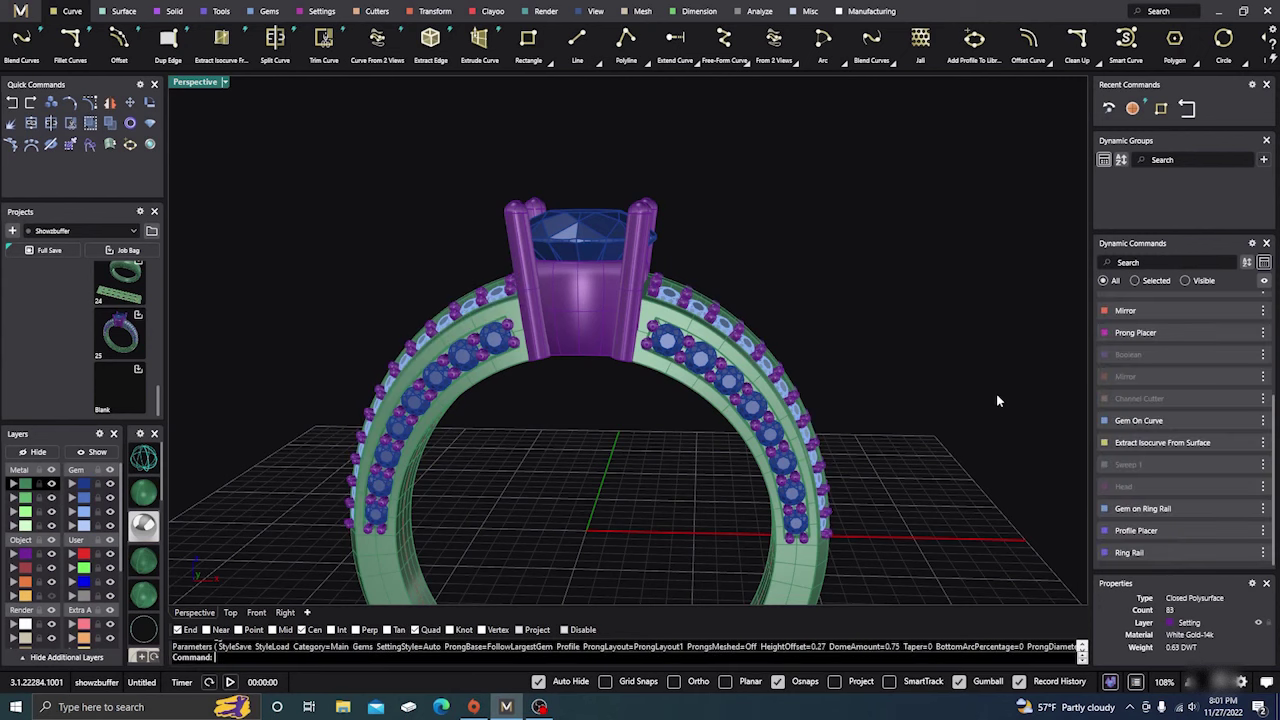
Step: Disable Recalculate Geometry On Command End in the Dynamic Commands preferences and close them
left_click(1250, 244)
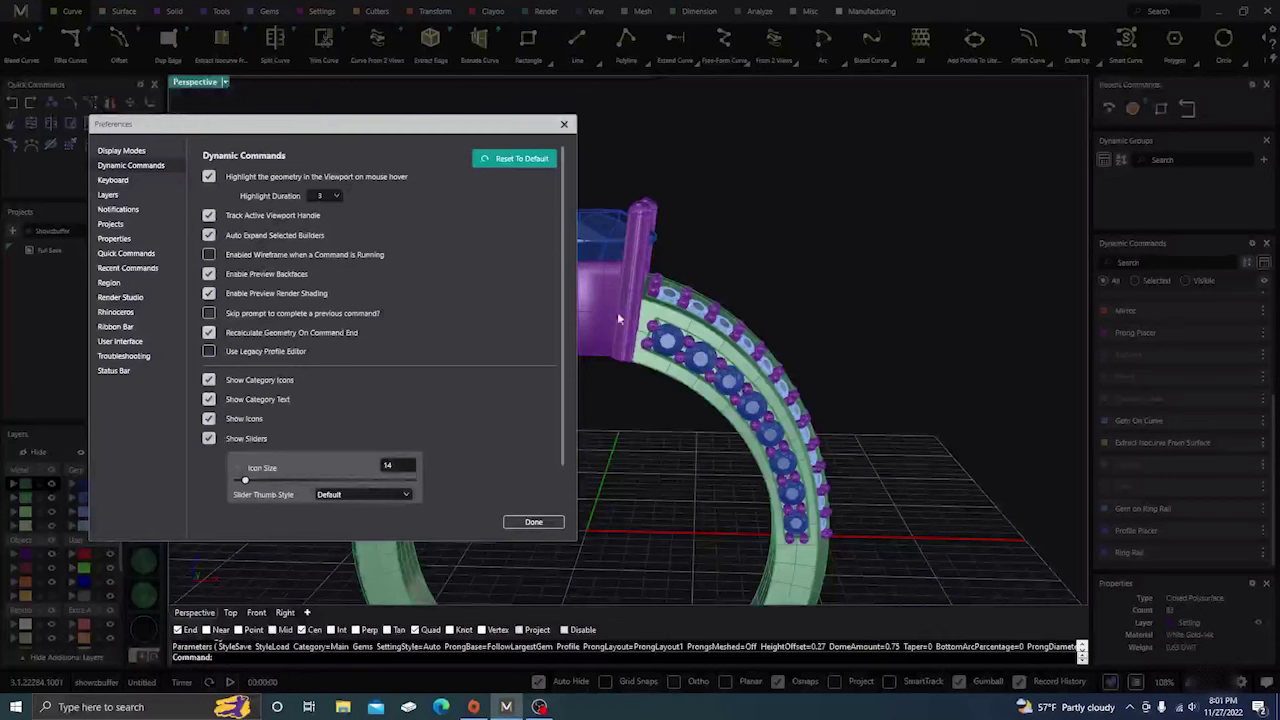
left_click(208, 333)
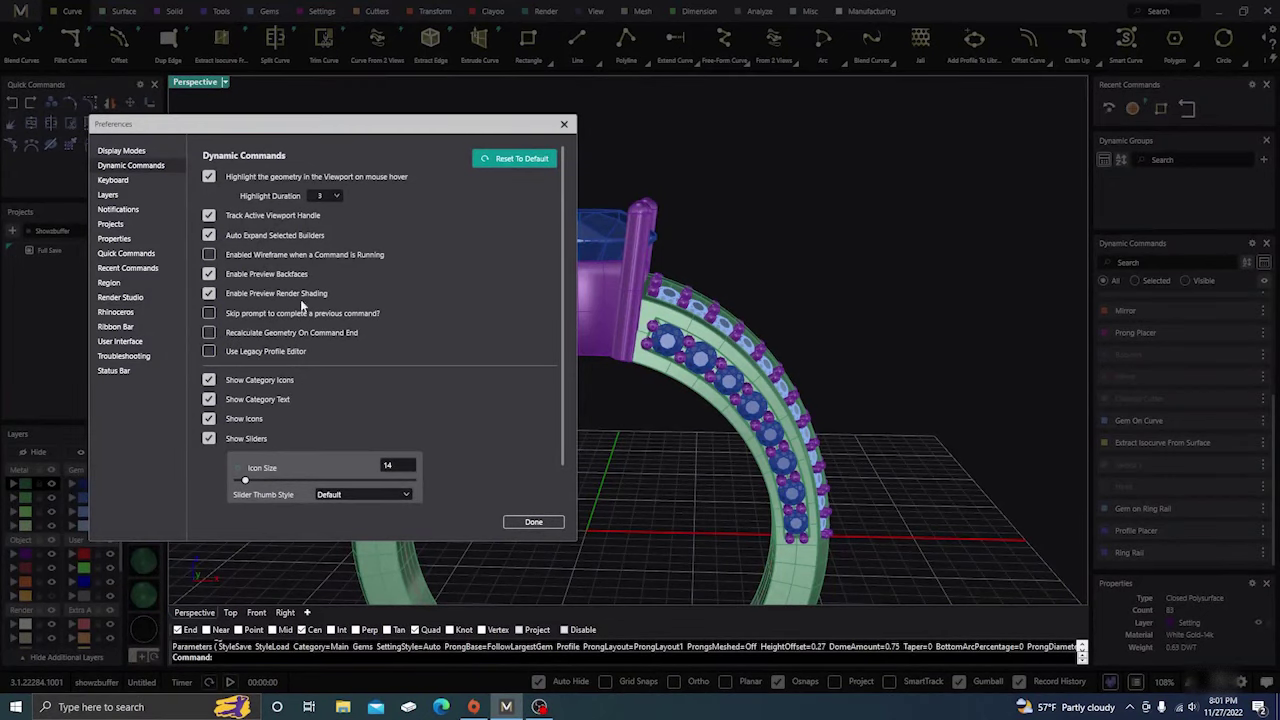
left_click(553, 520)
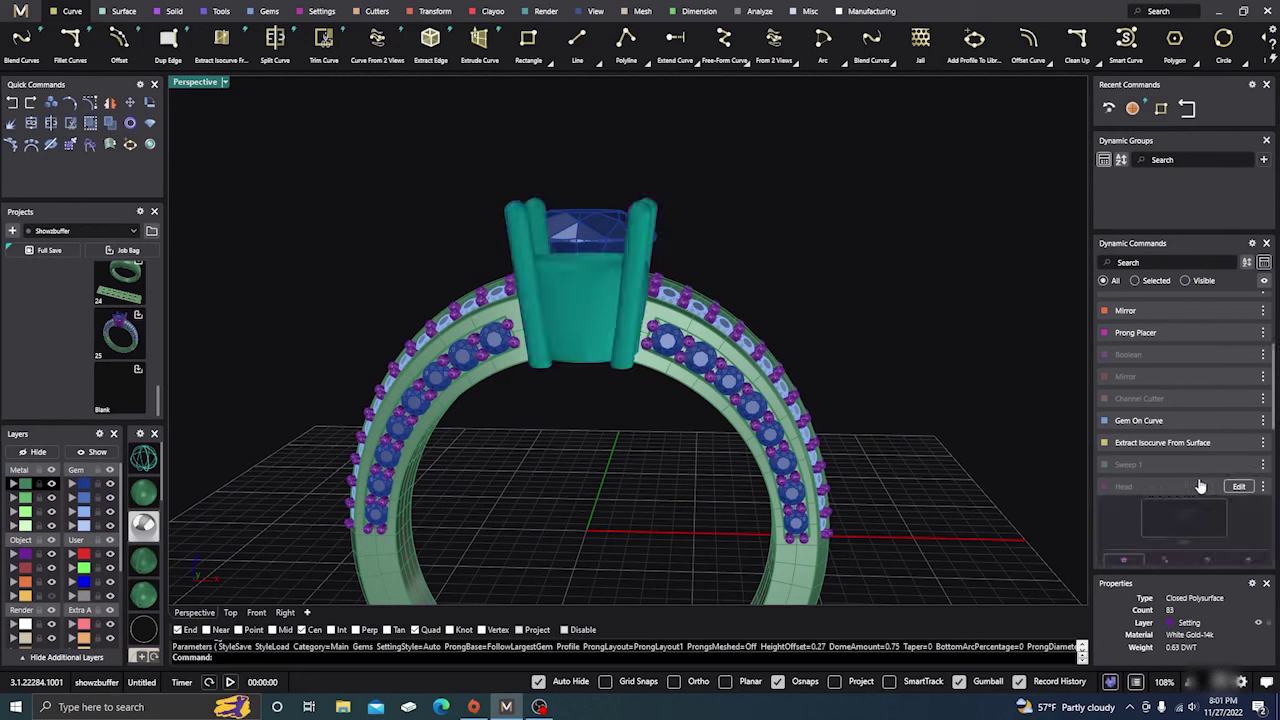
Step: Edit the Head builder, set Overall Height to 5.74 and complete the edit
left_click(1239, 486)
scroll(1163, 408, "down", 2)
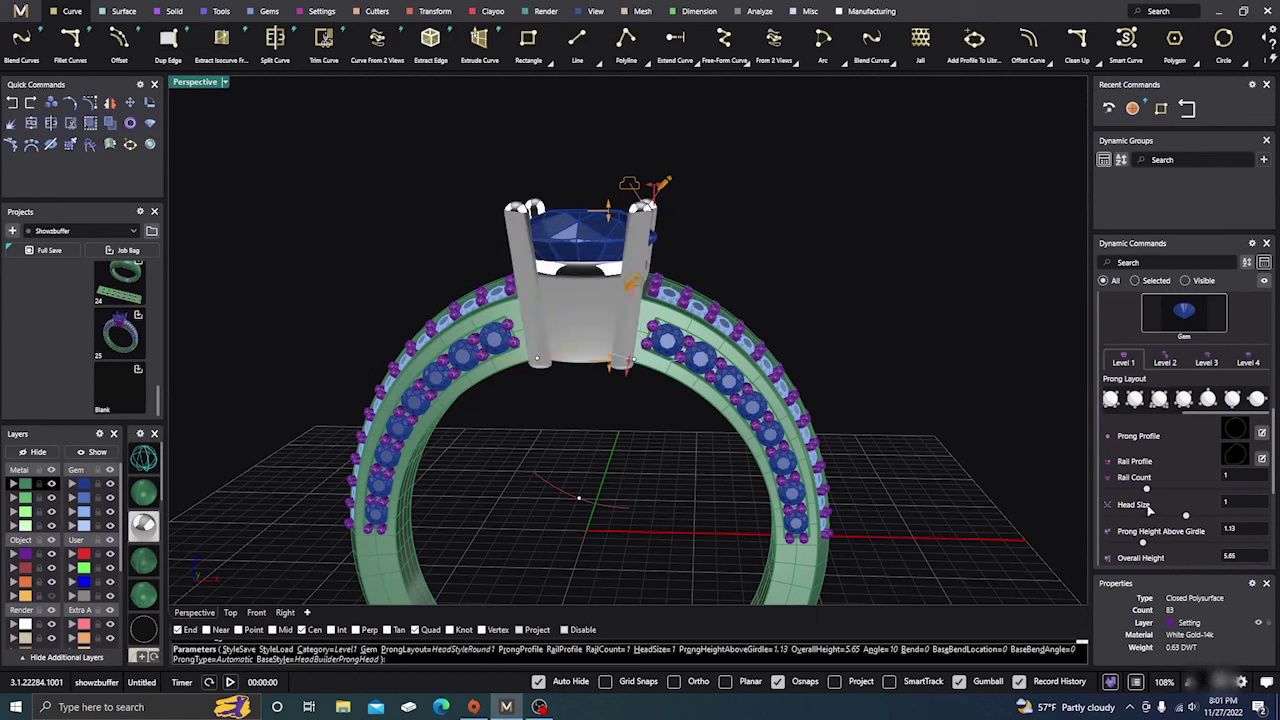
scroll(1150, 510, "down", 1)
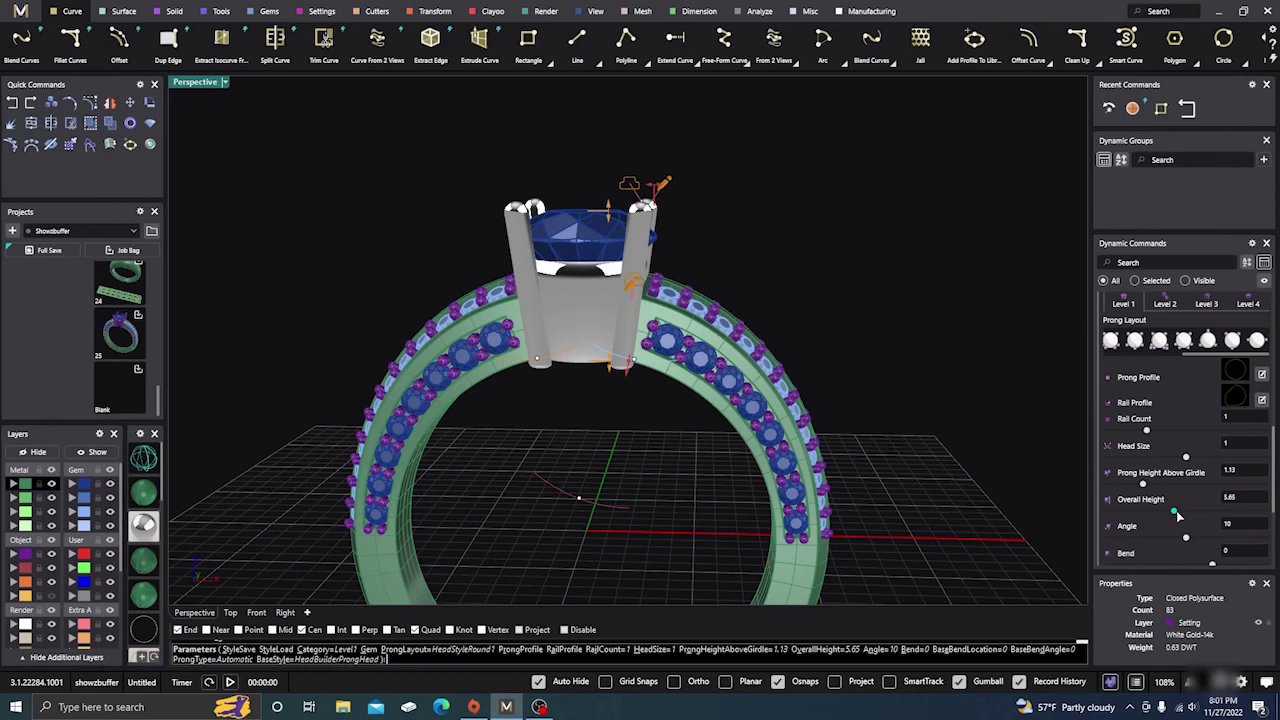
mouse_move(1178, 515)
left_mouse_down()
mouse_move(1192, 512)
mouse_move(1148, 512)
mouse_move(1202, 512)
mouse_move(1155, 510)
mouse_move(1189, 511)
mouse_move(1175, 511)
left_mouse_up()
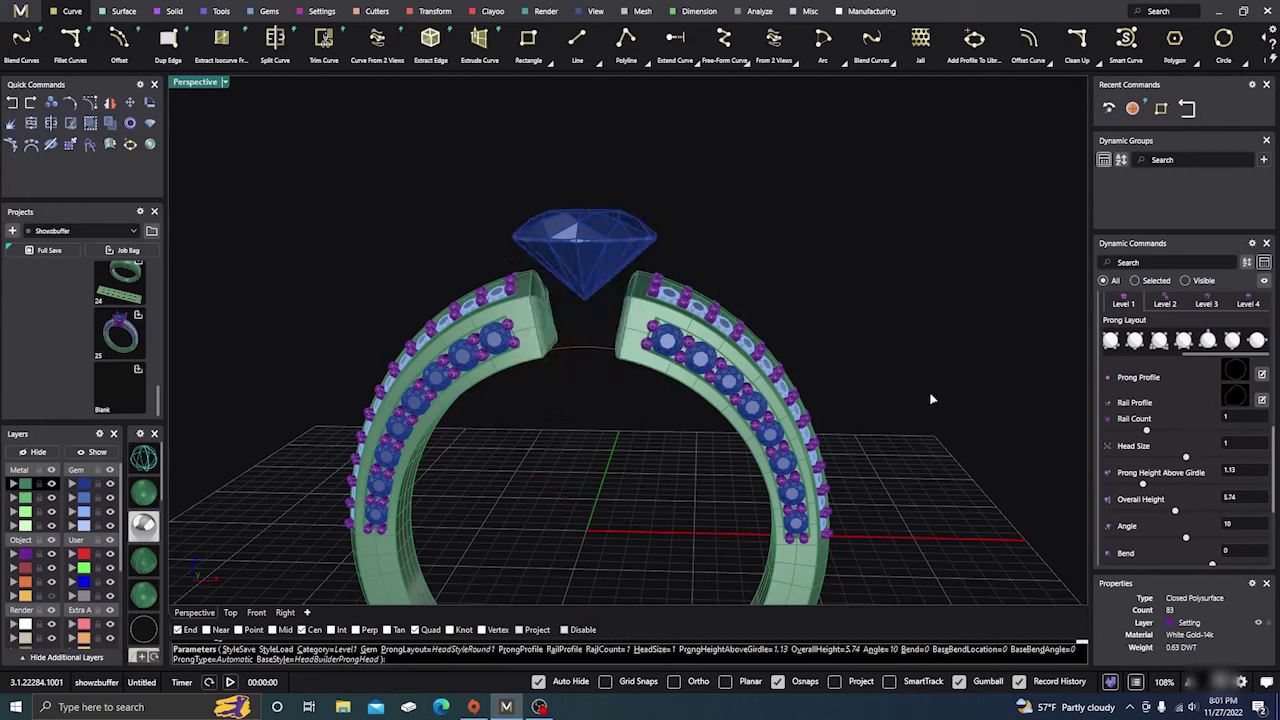
right_click_drag(930, 397, 868, 366)
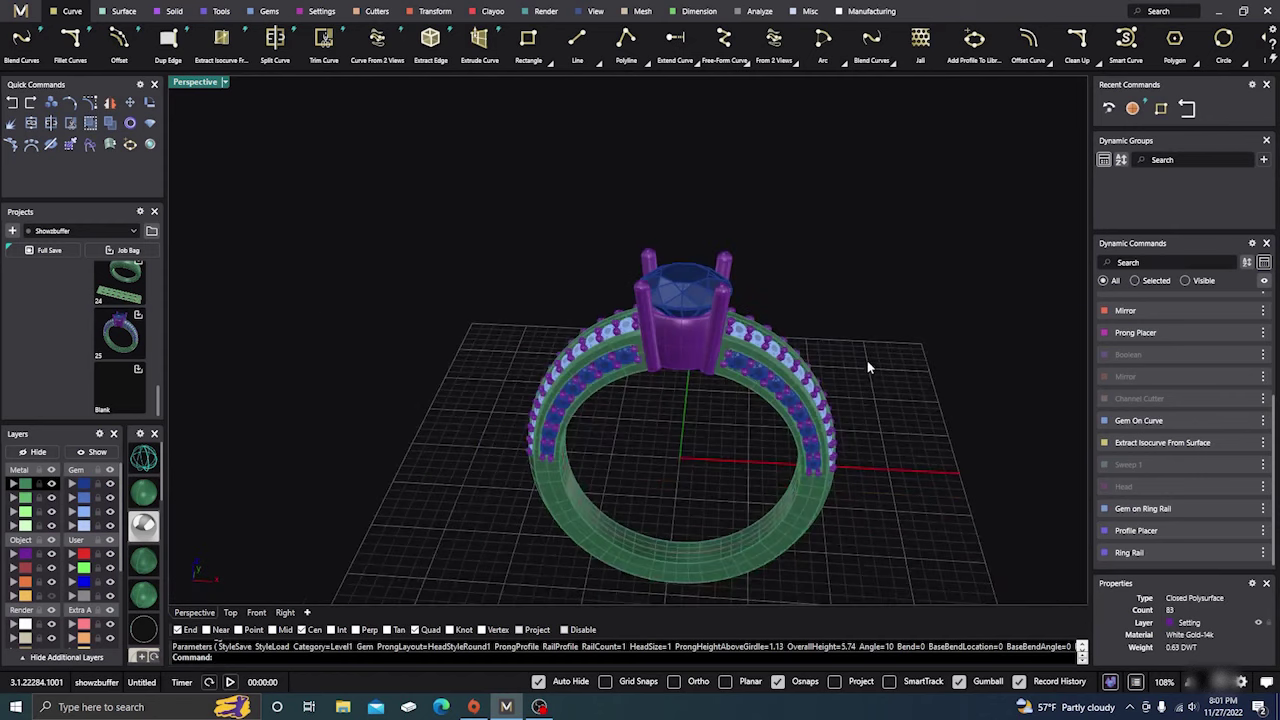
Step: Check the Use Legacy Profile Editor option in the Dynamic Commands preferences and close them
left_click(1252, 244)
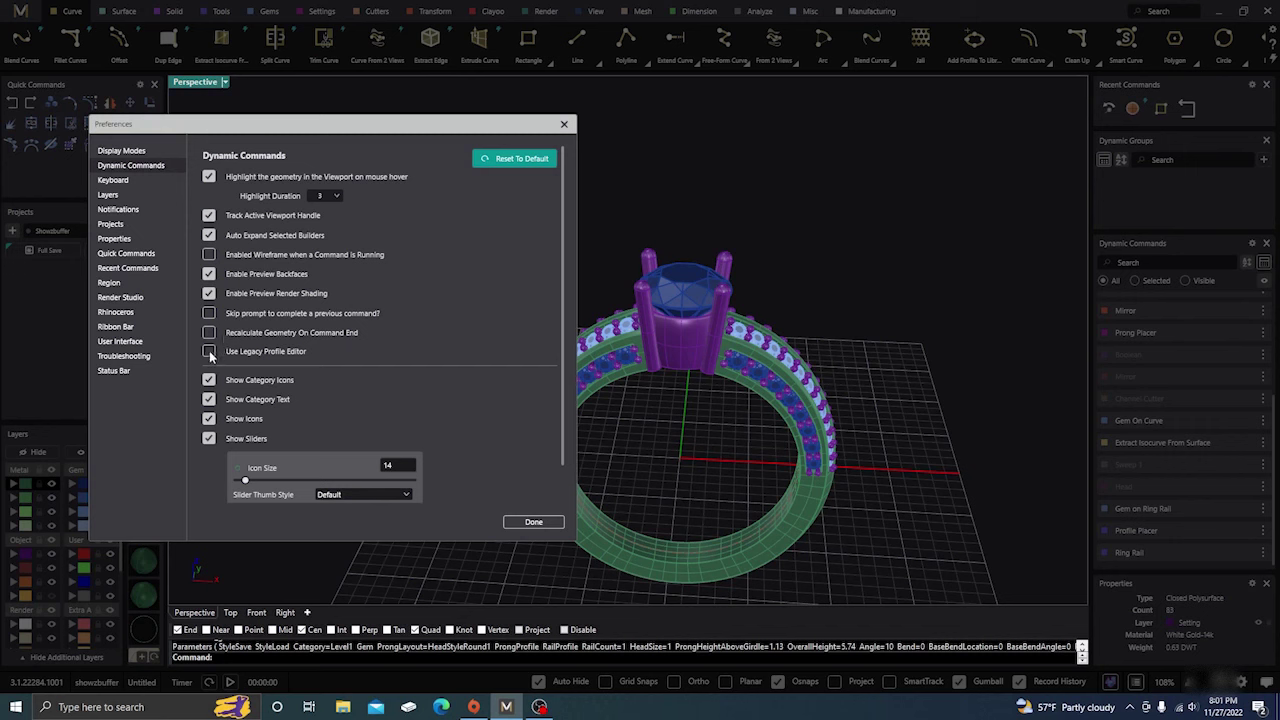
left_click(564, 124)
Step: Switch the viewport to wireframe display and select the closed profile curve on the shank just below the gems
right_click_drag(517, 353, 563, 350)
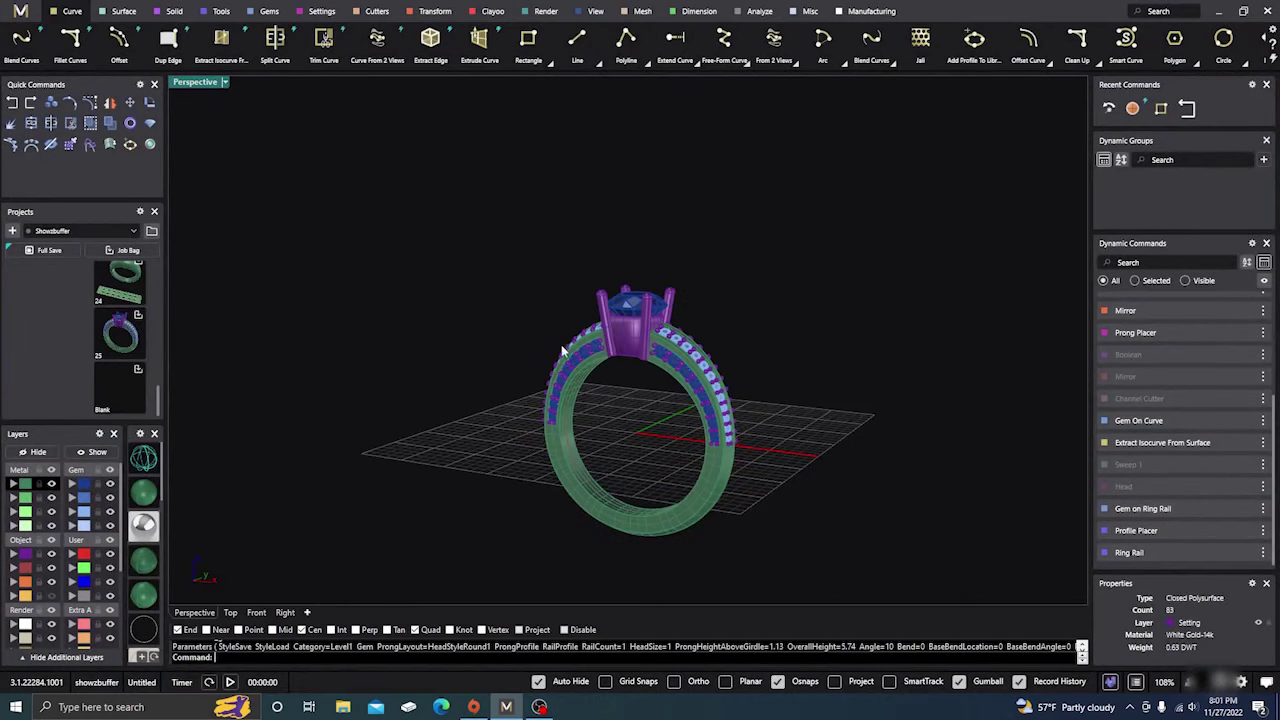
left_click(152, 460)
scroll(724, 425, "up", 4)
scroll(764, 467, "up", 5)
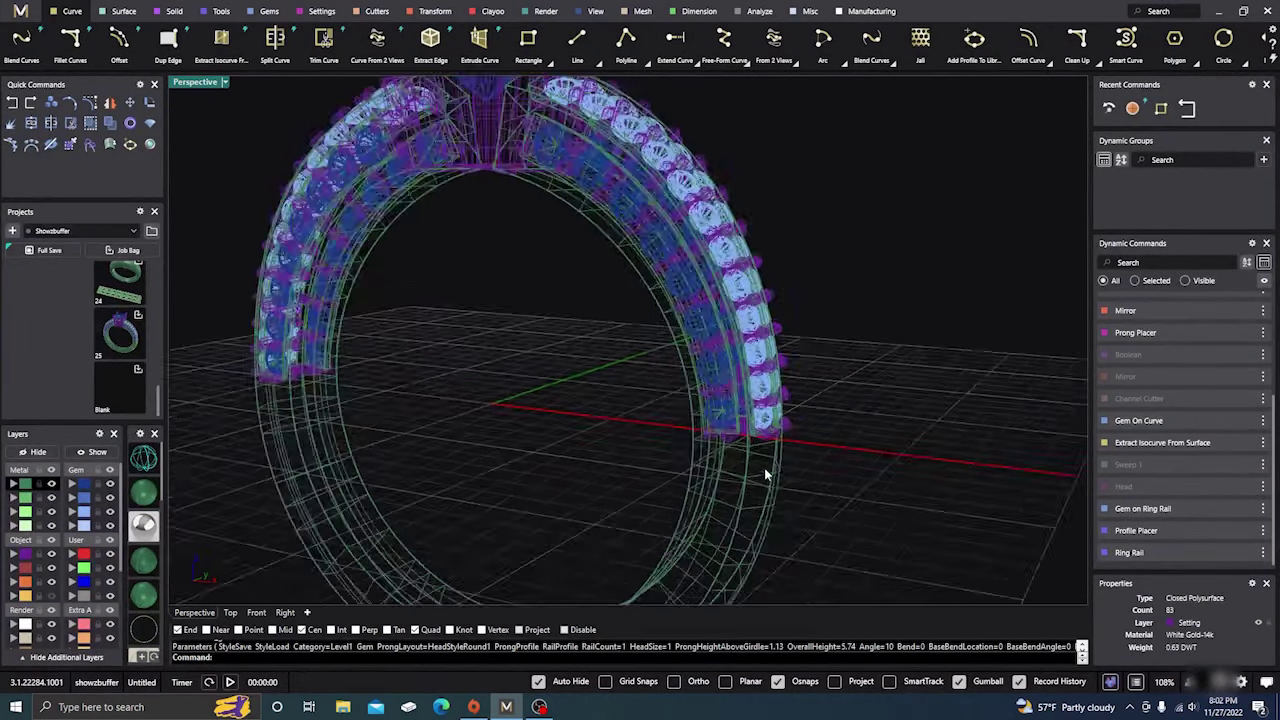
right_click_drag(698, 440, 504, 470)
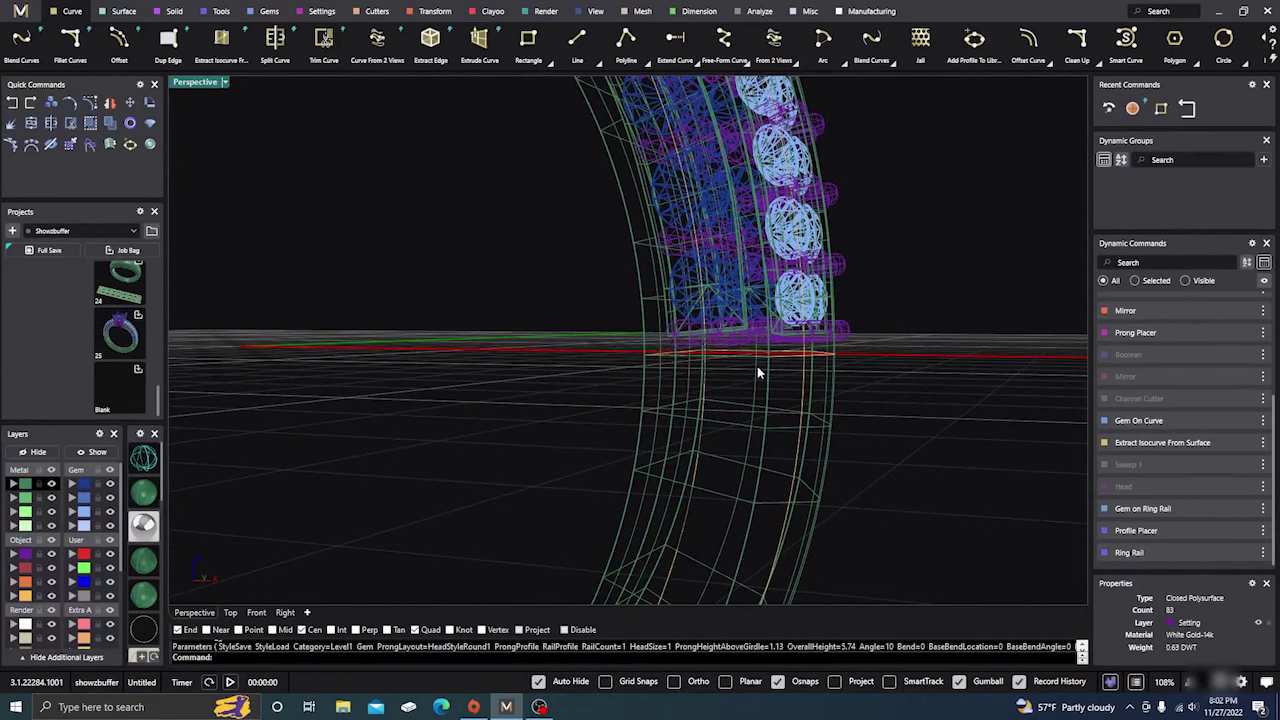
right_click_drag(757, 366, 749, 484)
left_click(770, 458)
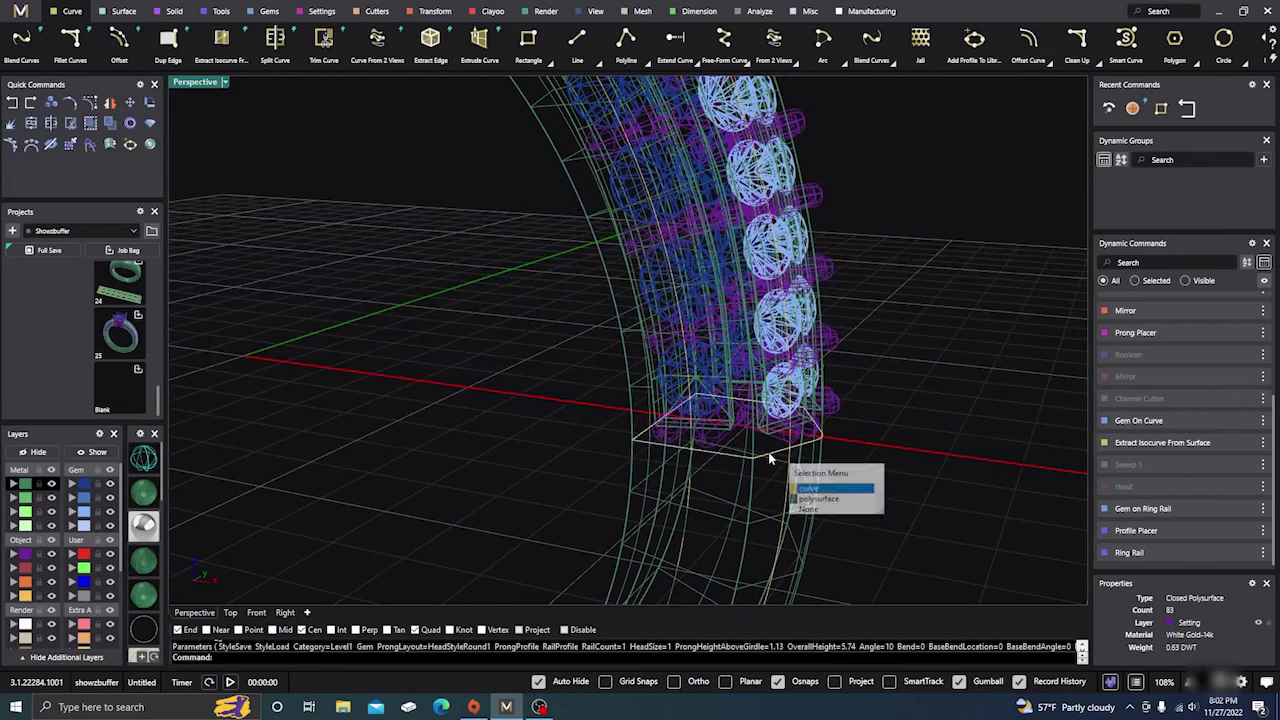
left_click(815, 489)
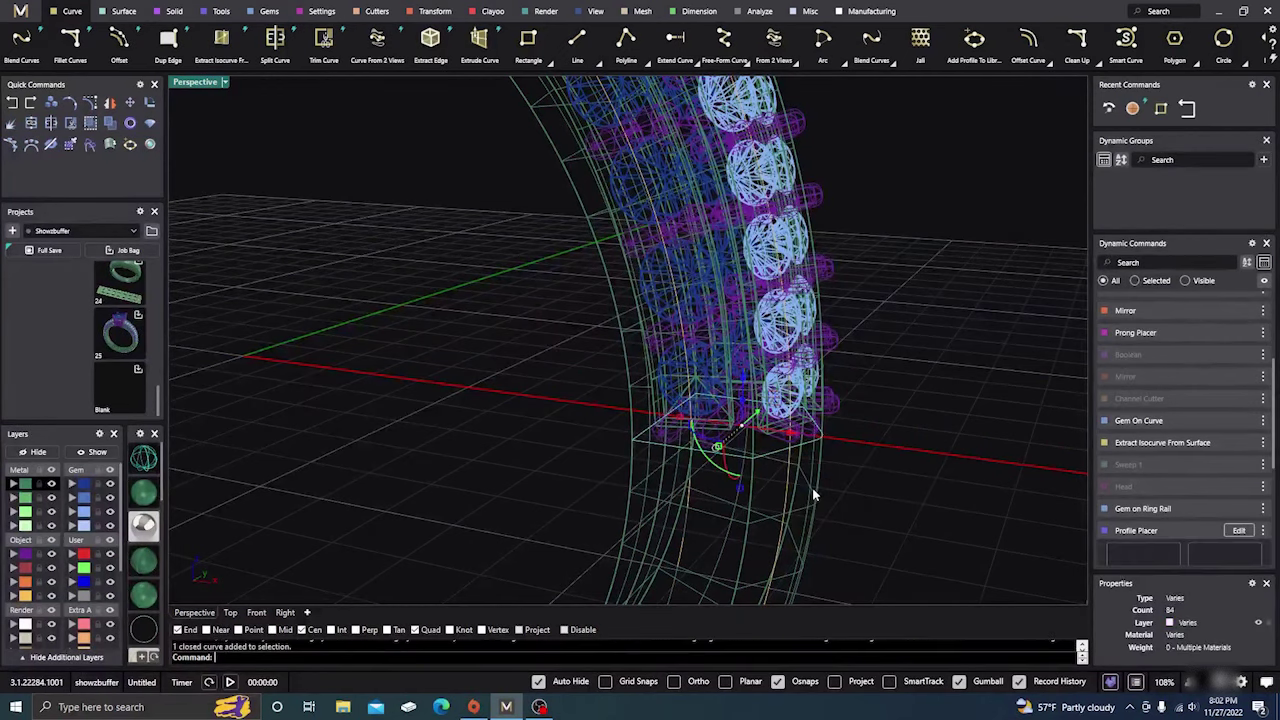
Step: Edit the Profile Placer builder, inspect its profile in the Profile Editor and close the editor
left_click(1138, 530)
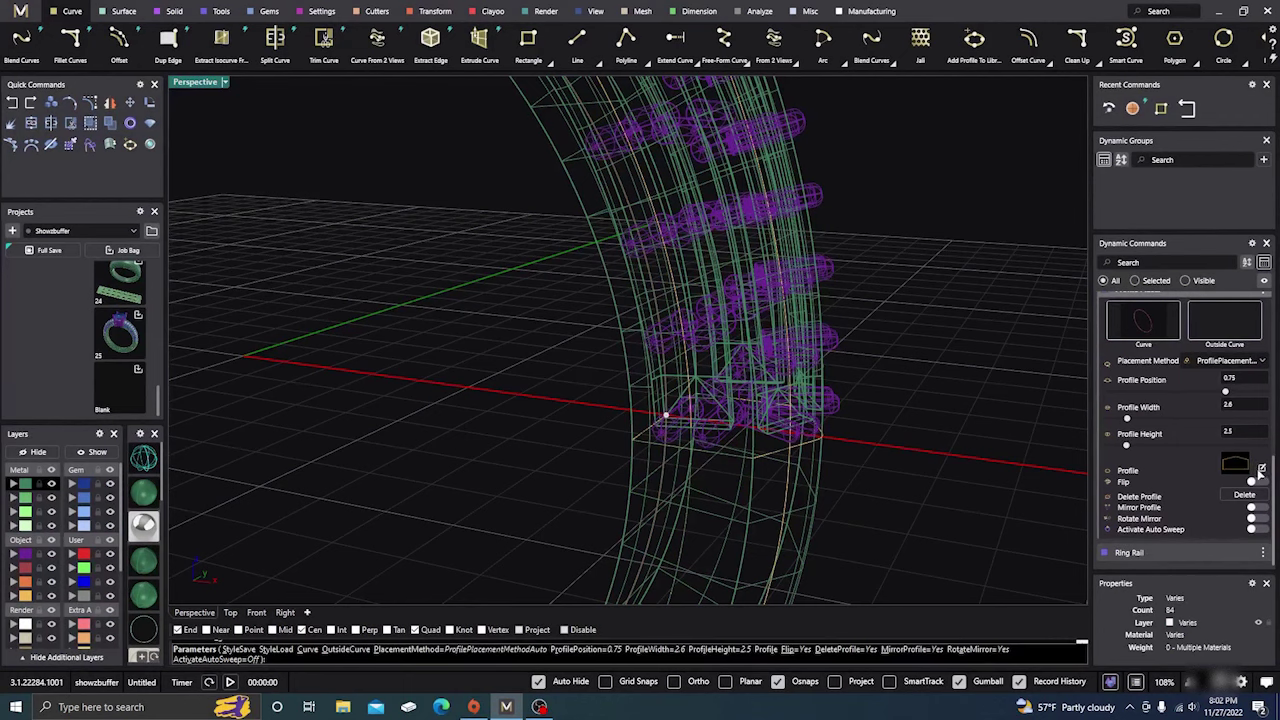
left_click(1262, 469)
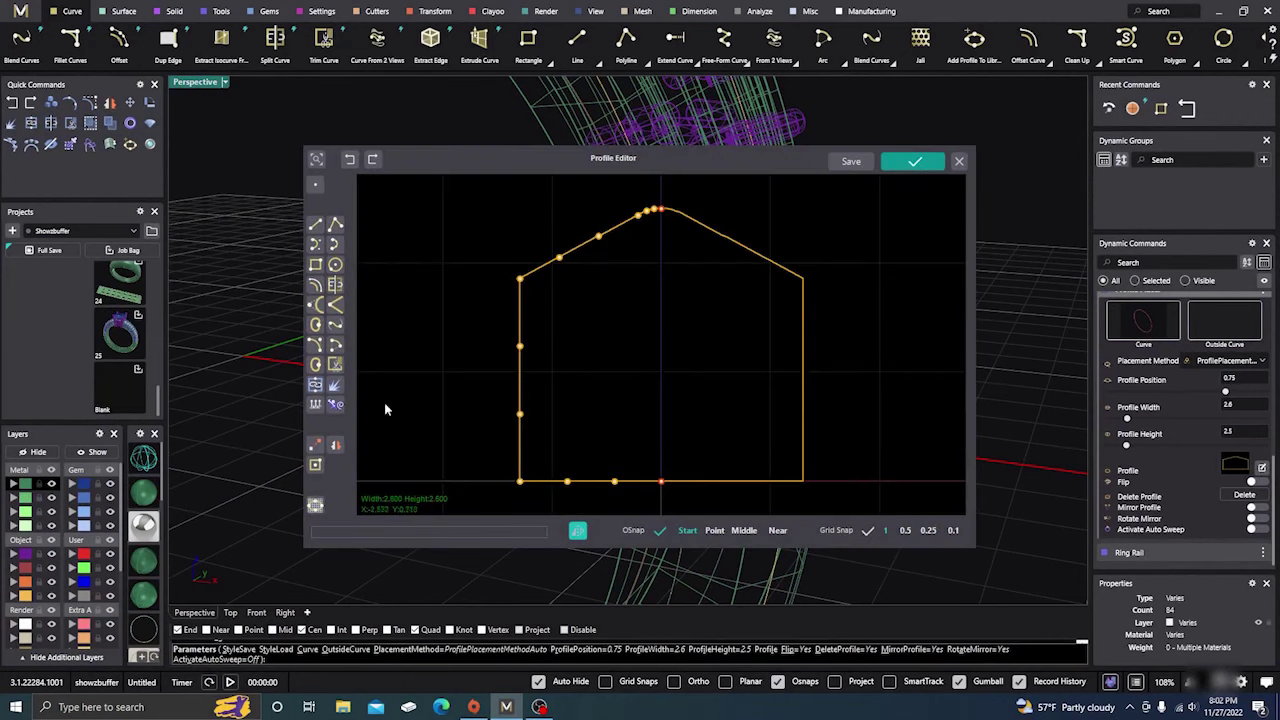
left_click(958, 162)
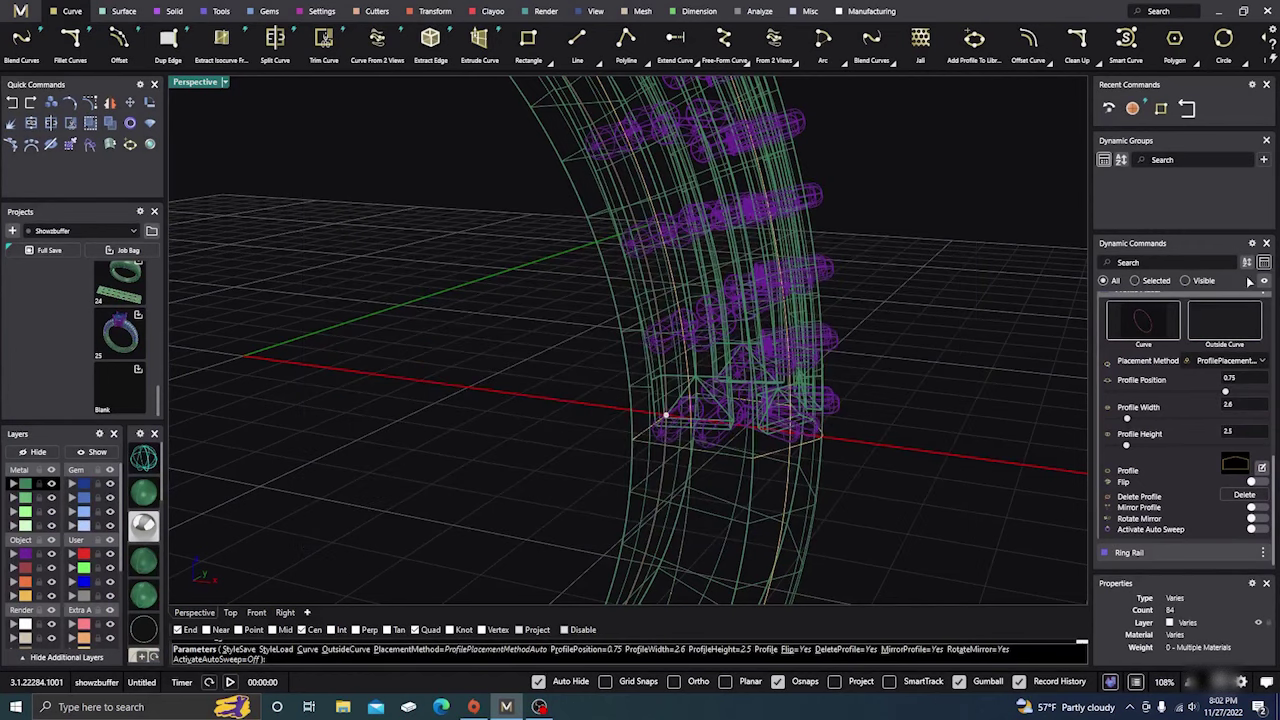
Step: Enable Use Legacy Profile Editor in the Dynamic Commands preferences and close them
left_click(1252, 245)
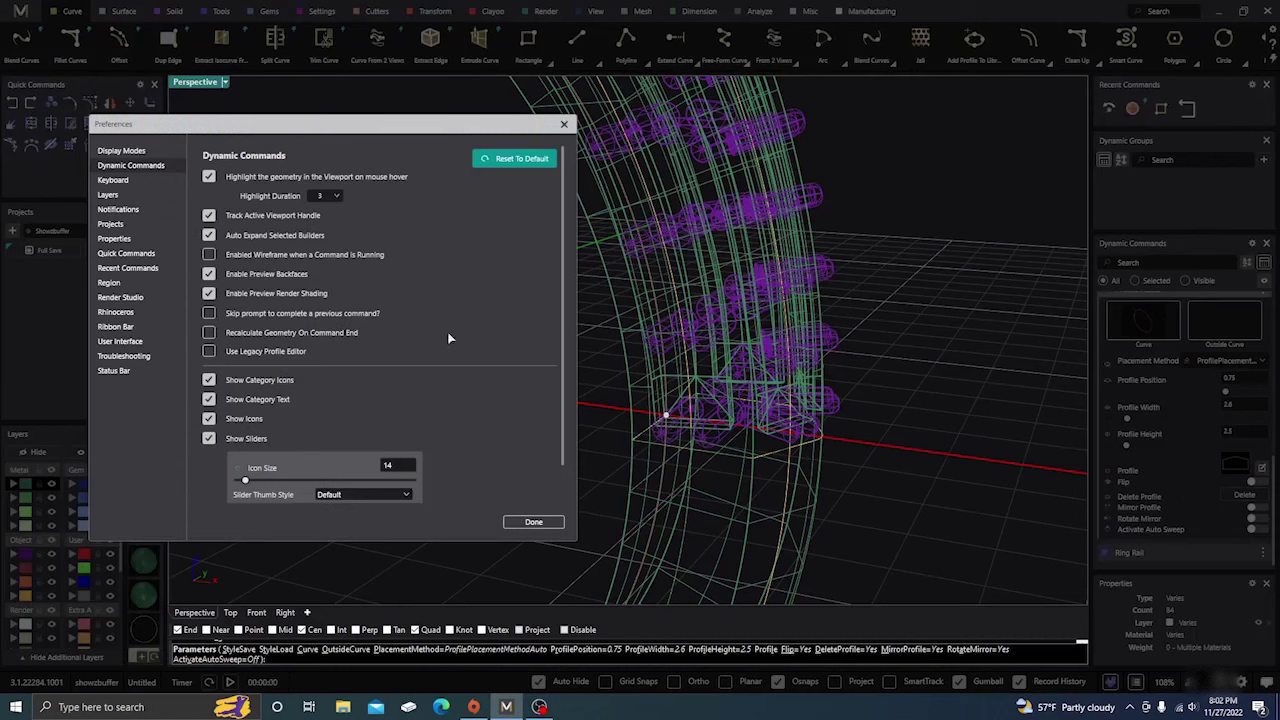
left_click(209, 352)
left_click(536, 524)
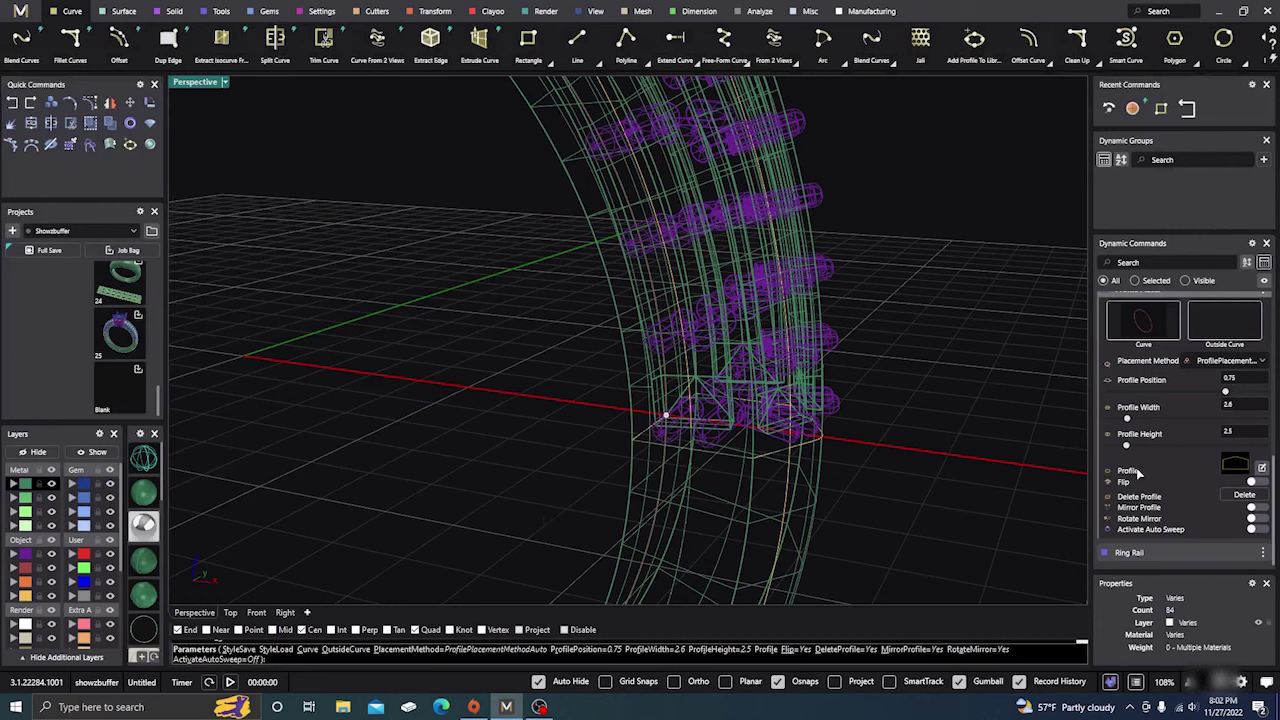
left_click(1262, 467)
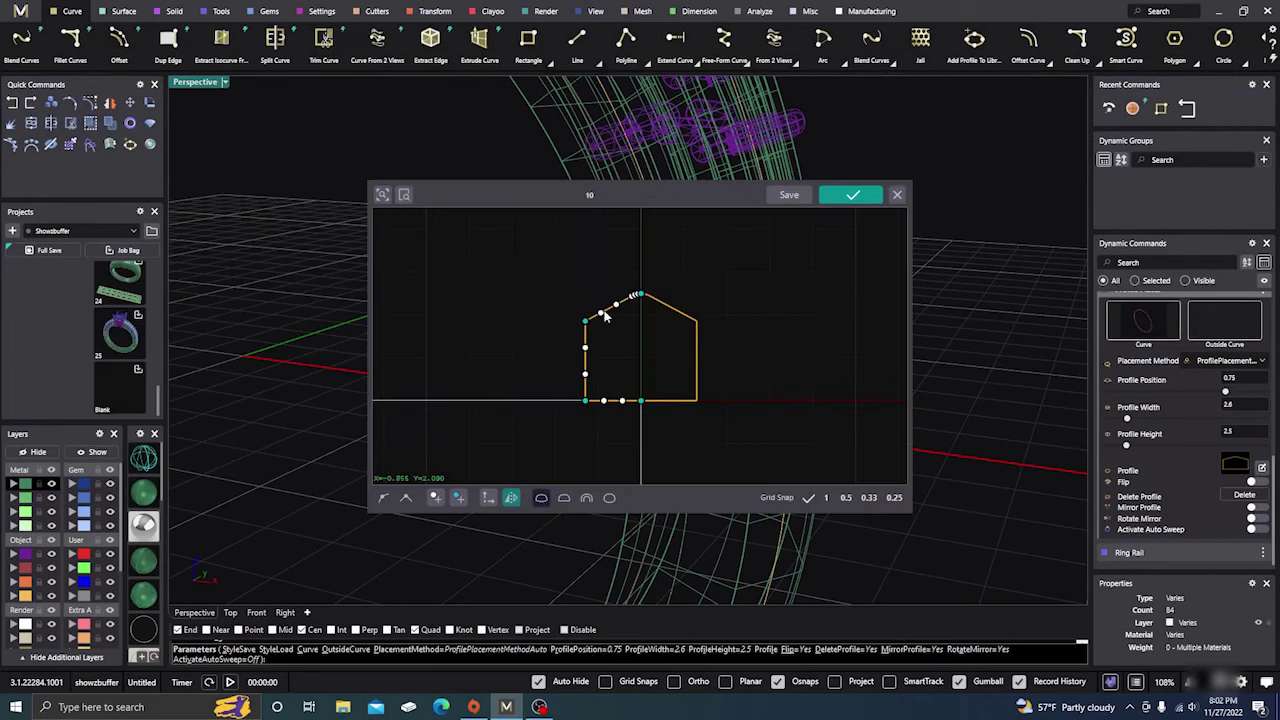
left_click_drag(597, 318, 595, 308)
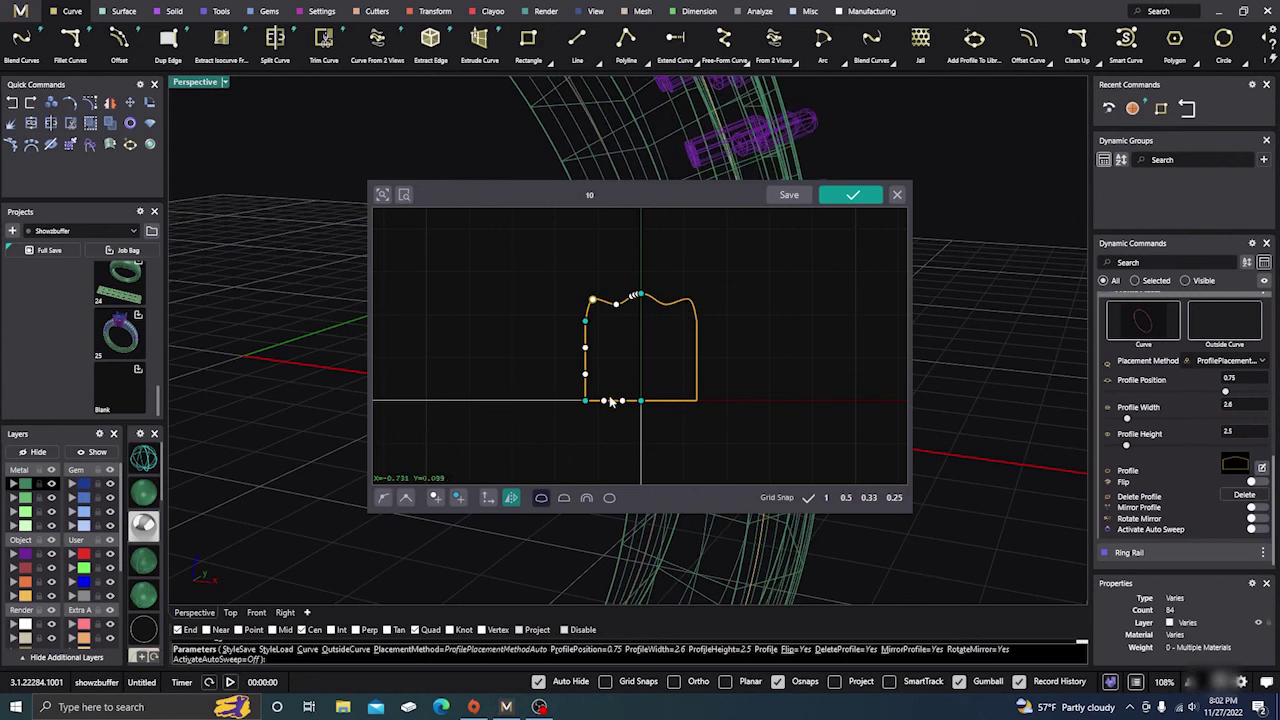
mouse_move(588, 377)
left_mouse_down()
mouse_move(557, 376)
mouse_move(577, 368)
mouse_move(543, 406)
mouse_move(537, 338)
mouse_move(520, 417)
mouse_move(557, 378)
mouse_move(531, 394)
mouse_move(530, 320)
left_mouse_up()
left_click(457, 498)
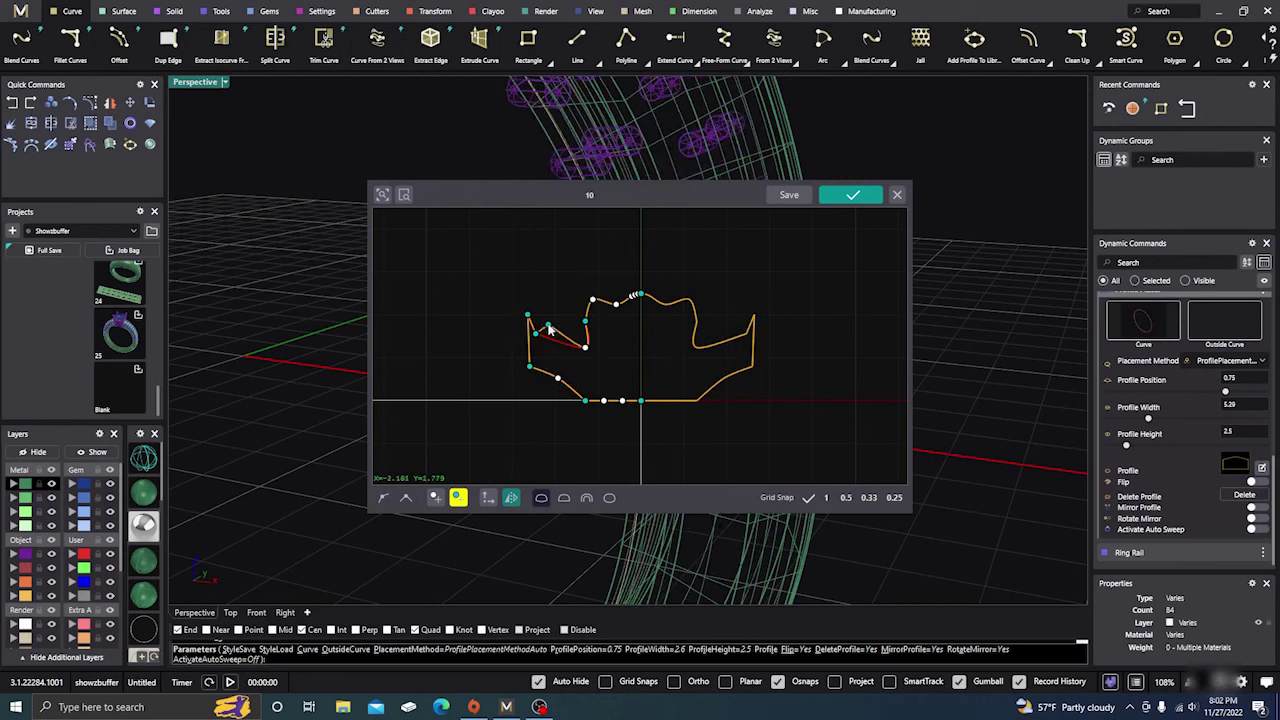
key("Escape")
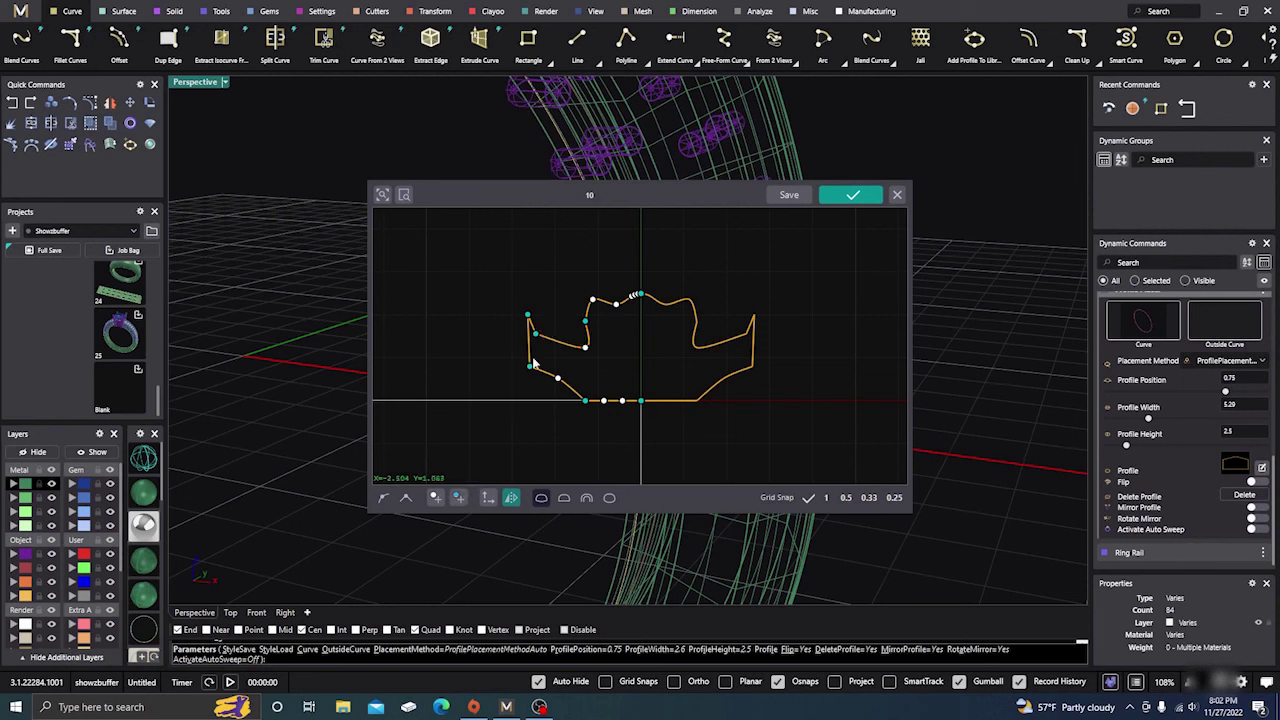
left_click(485, 498)
left_click_drag(593, 300, 615, 277)
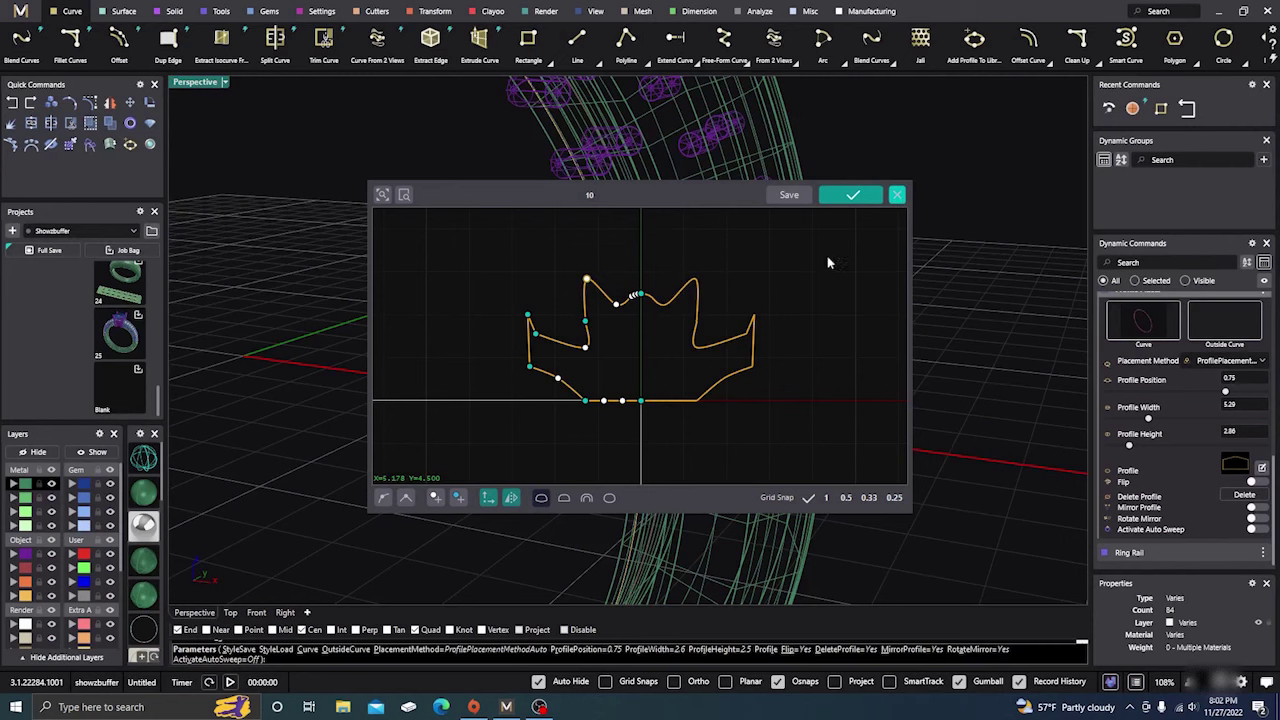
scroll(660, 378, "down", 3)
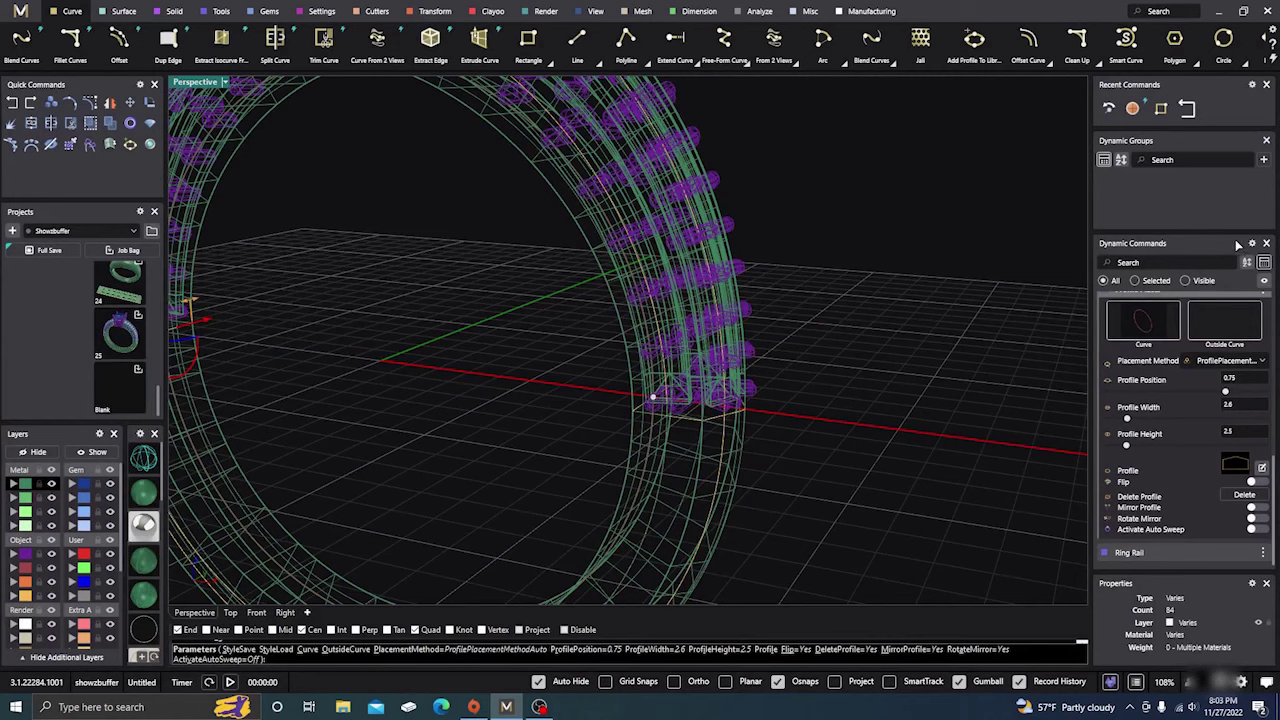
Step: Disable Use Legacy Profile Editor in the Dynamic Commands preferences, close them and end the Profile Placer edit
left_click(1252, 243)
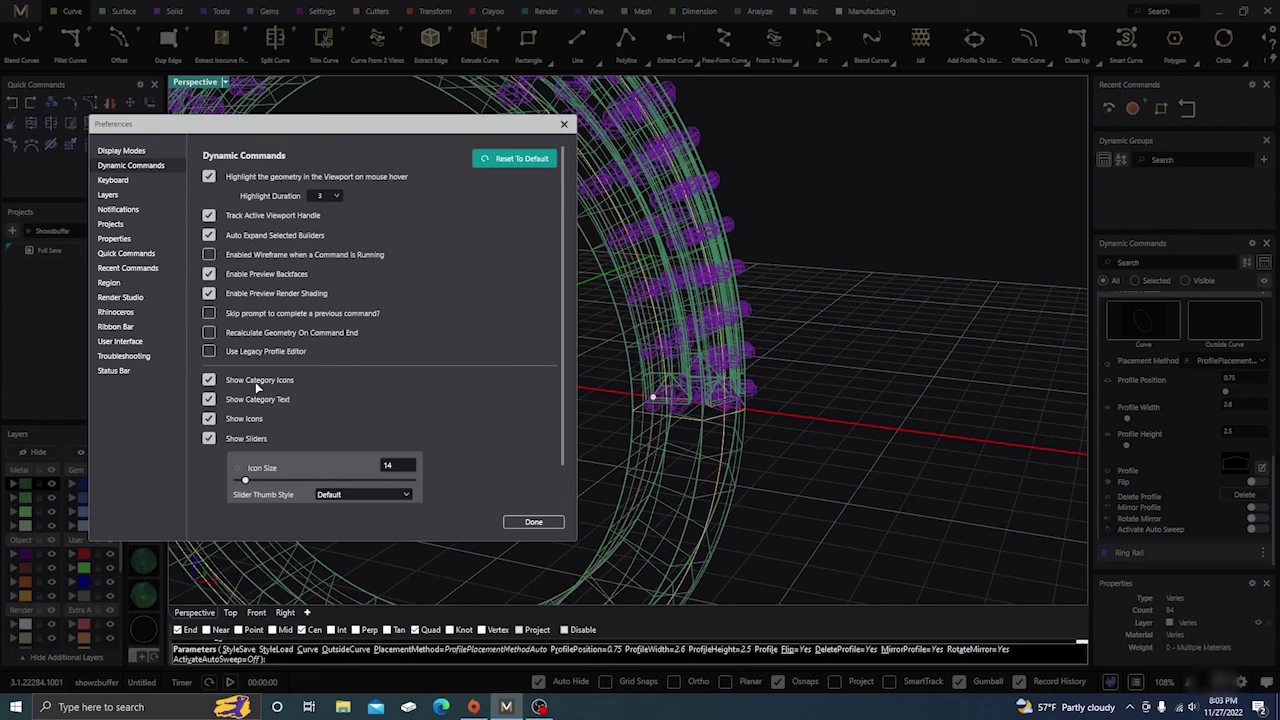
left_click(527, 521)
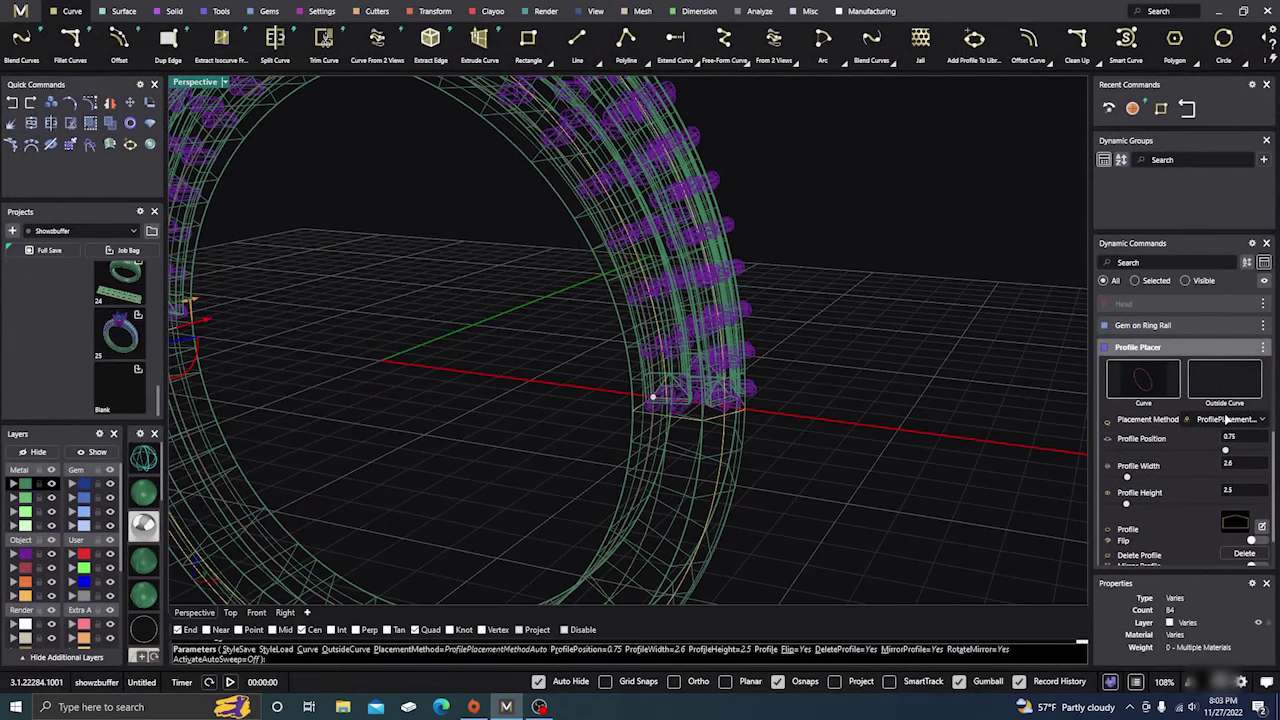
scroll(1210, 426, "down", 2)
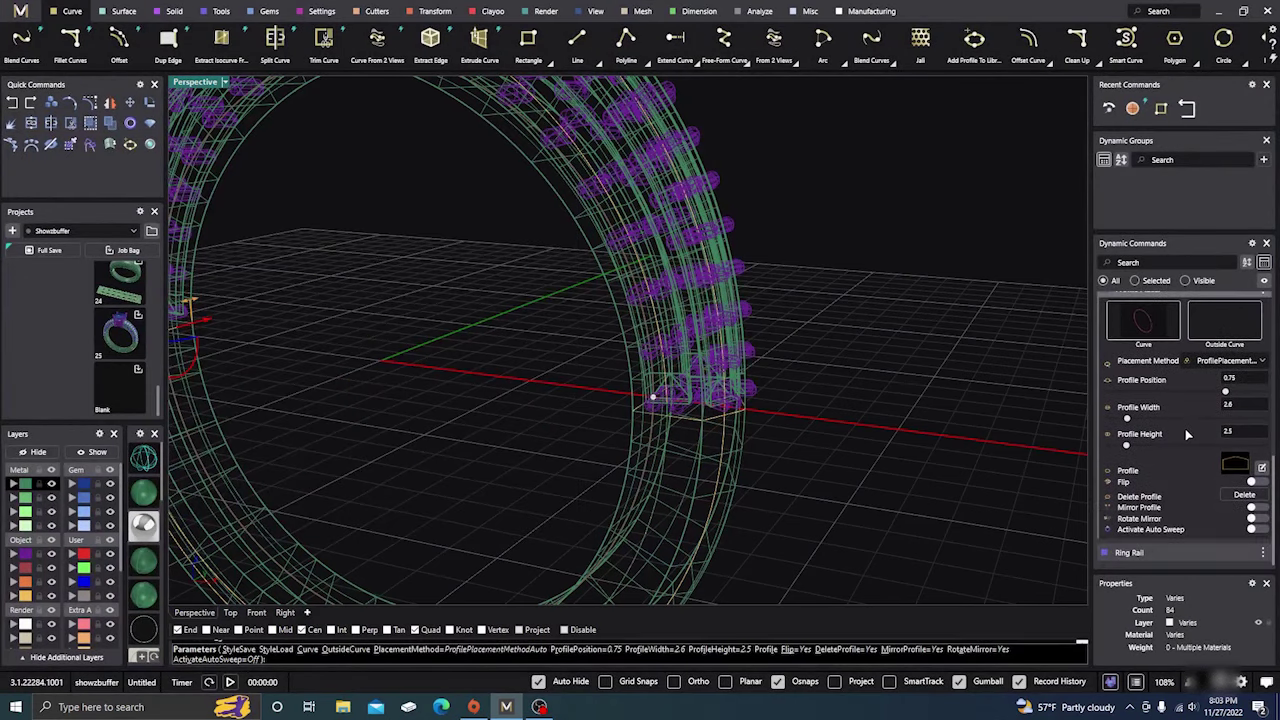
right_click(992, 420)
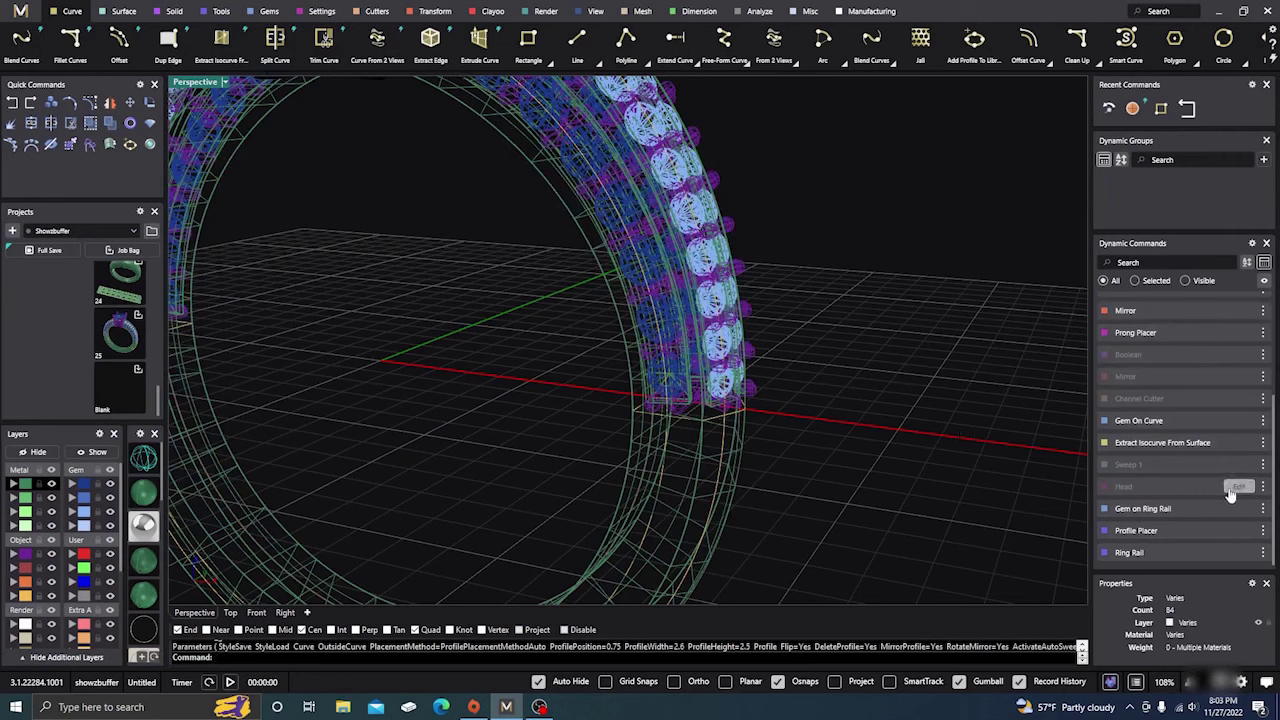
Step: Start editing the Head builder and open the Dynamic Commands preferences
left_click(1170, 490)
scroll(1164, 412, "down", 1)
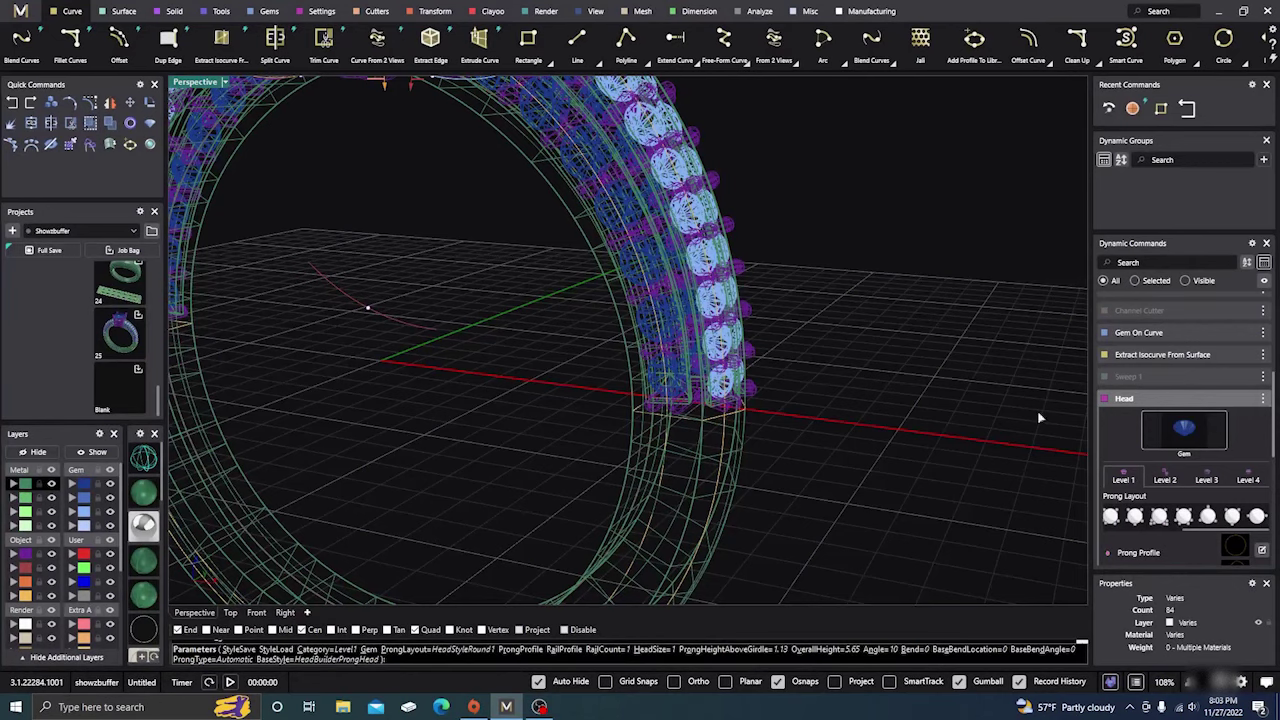
left_click(1252, 244)
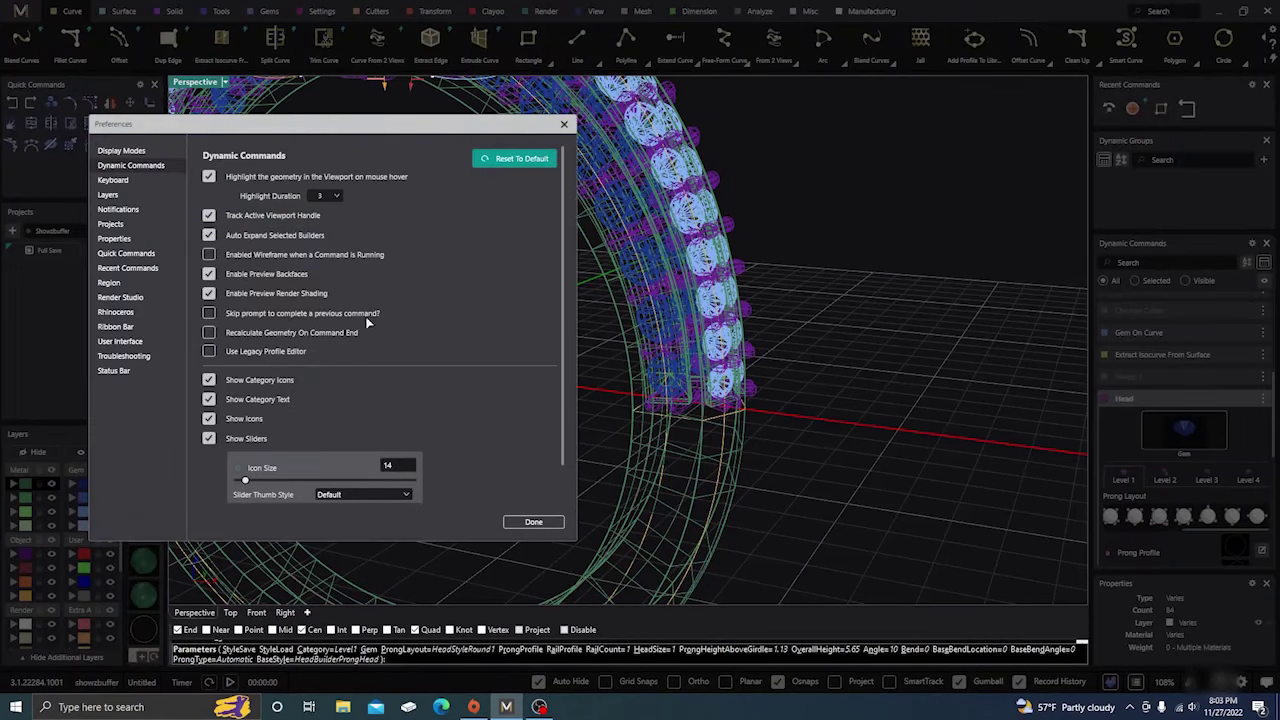
Step: Switch Show Category Icons off and back on twice to compare the Head builder's level tabs
left_click(208, 380)
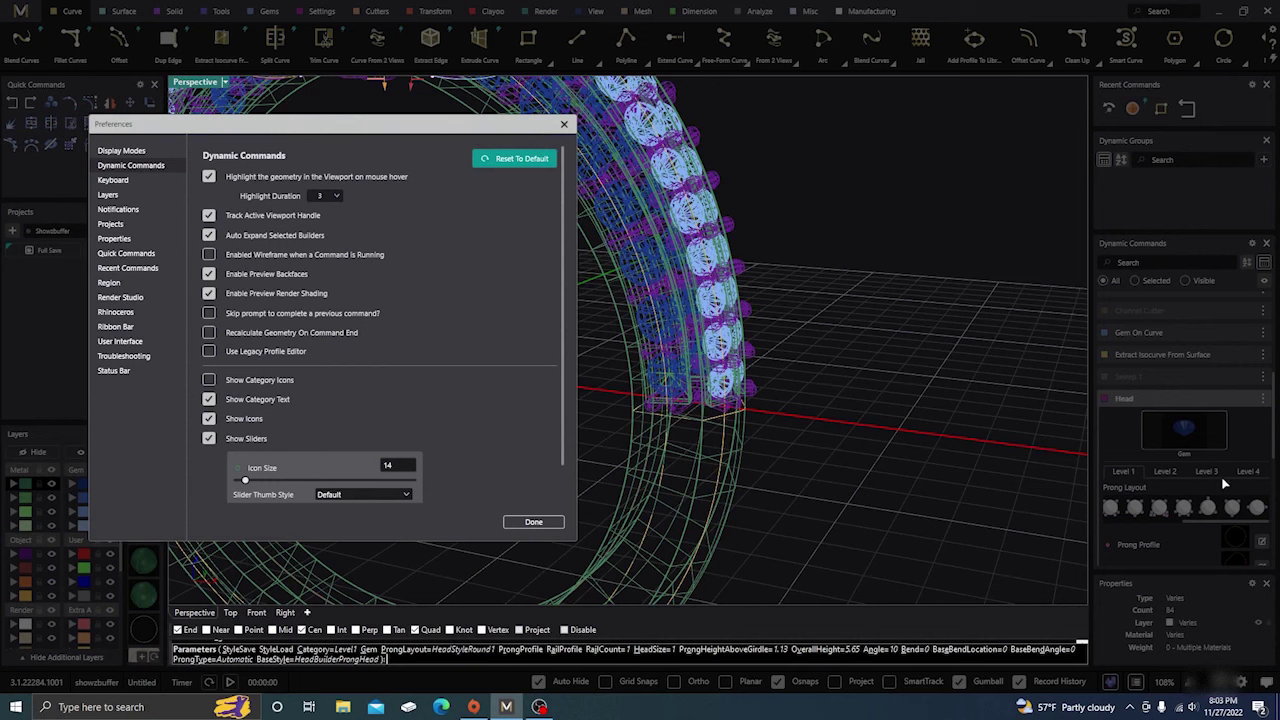
left_click(208, 380)
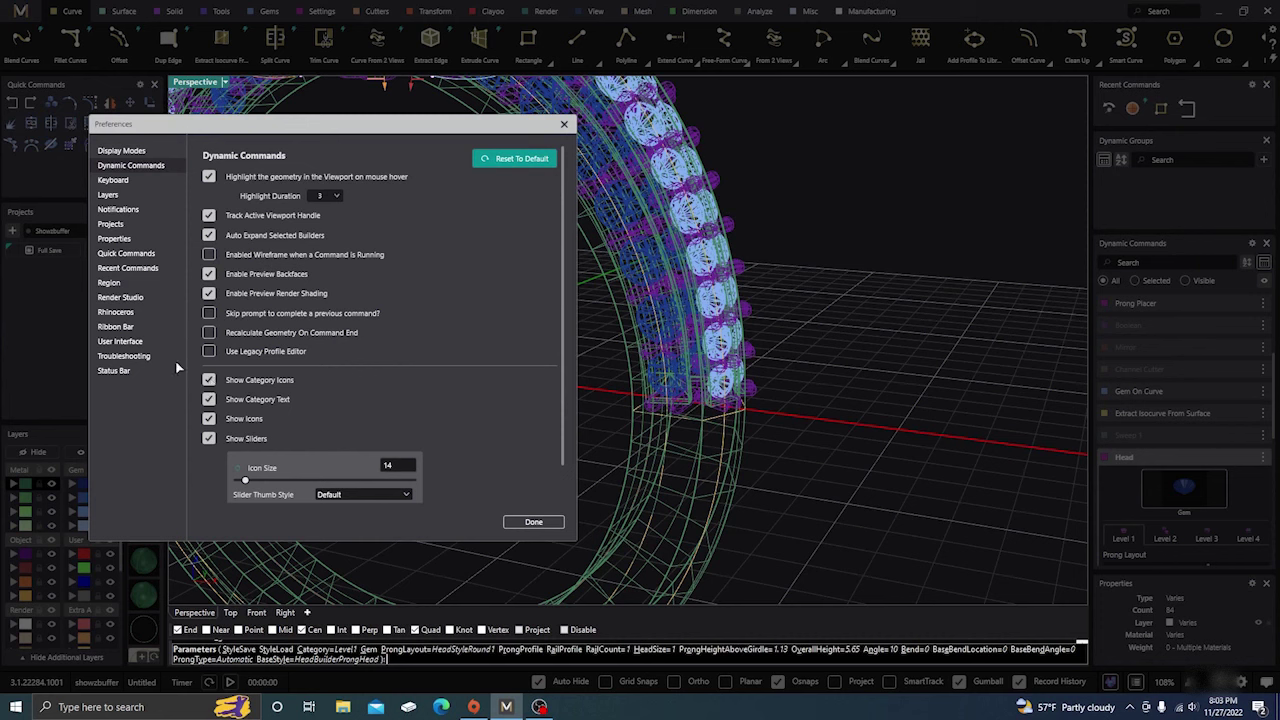
left_click(208, 381)
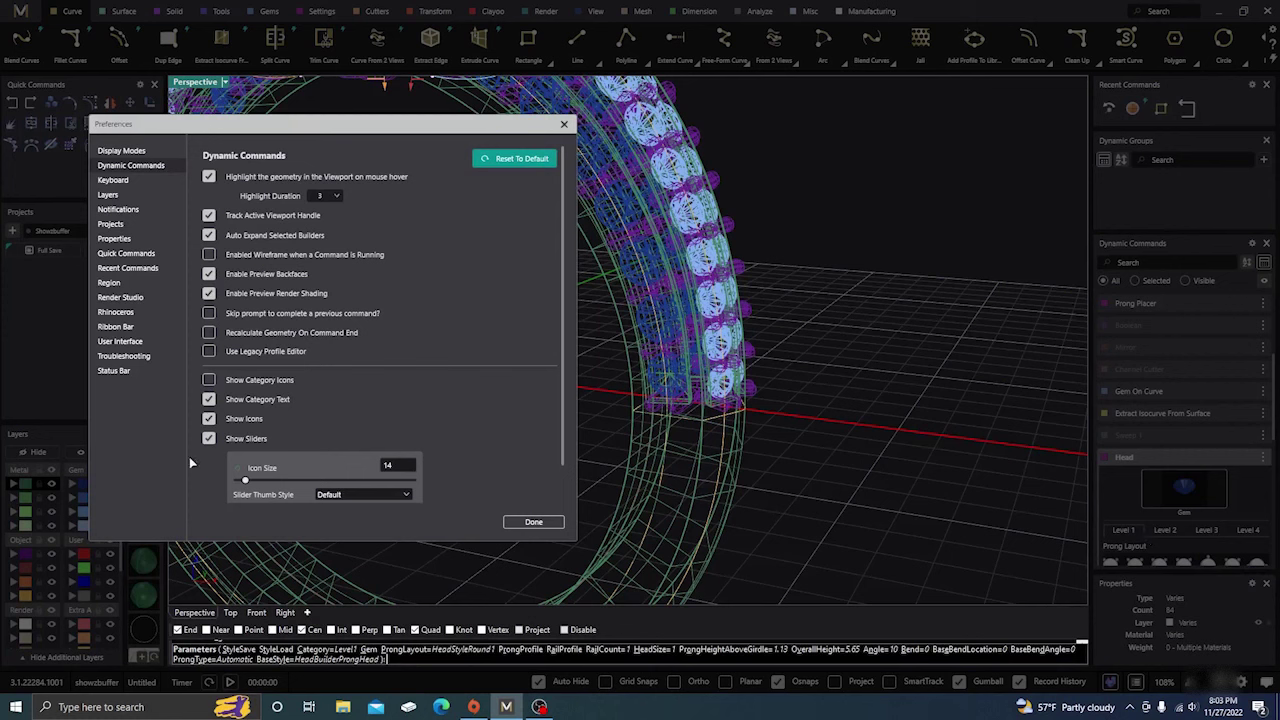
left_click(212, 381)
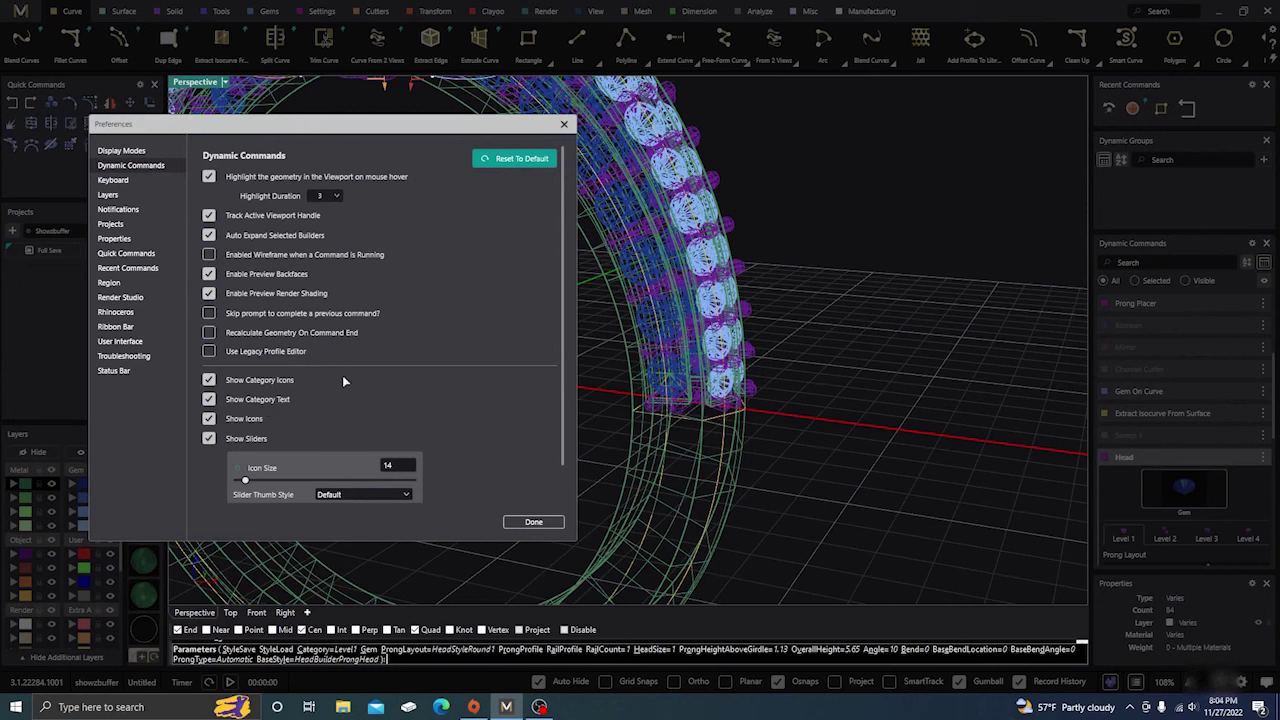
Step: Switch Show Category Text off and back on twice to compare the labels on the Head builder's level tabs
left_click(208, 399)
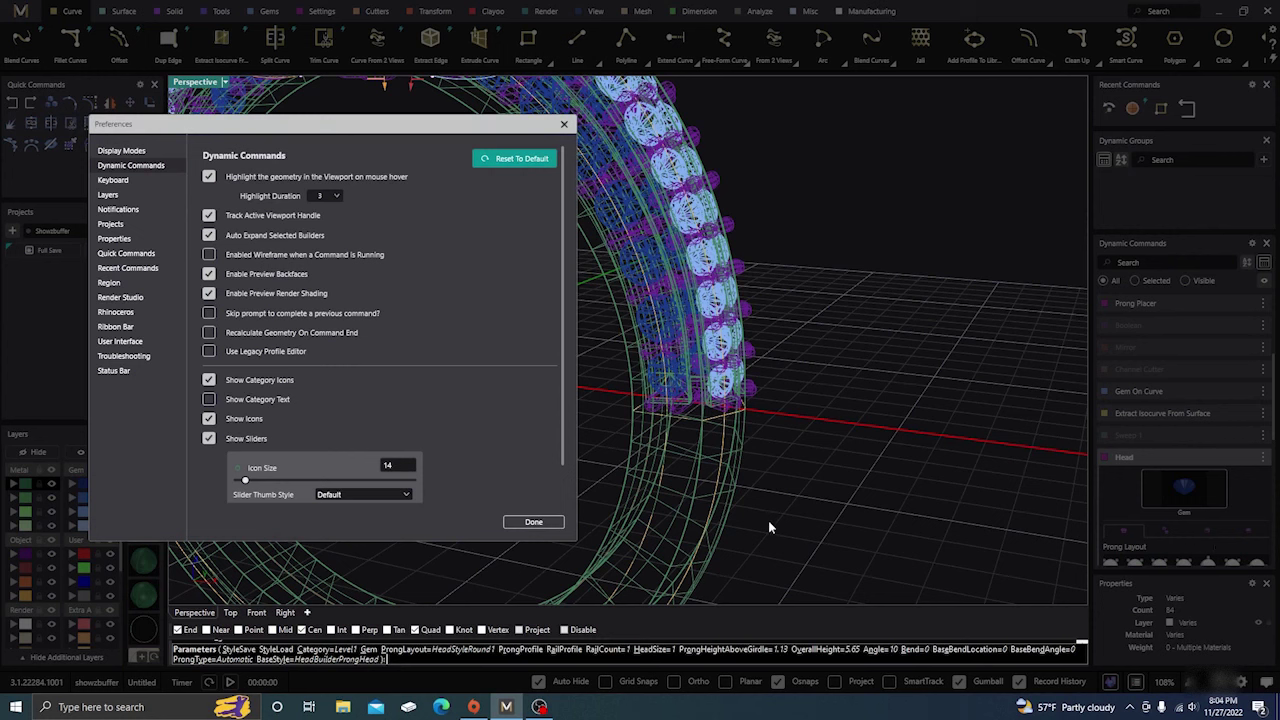
left_click(208, 399)
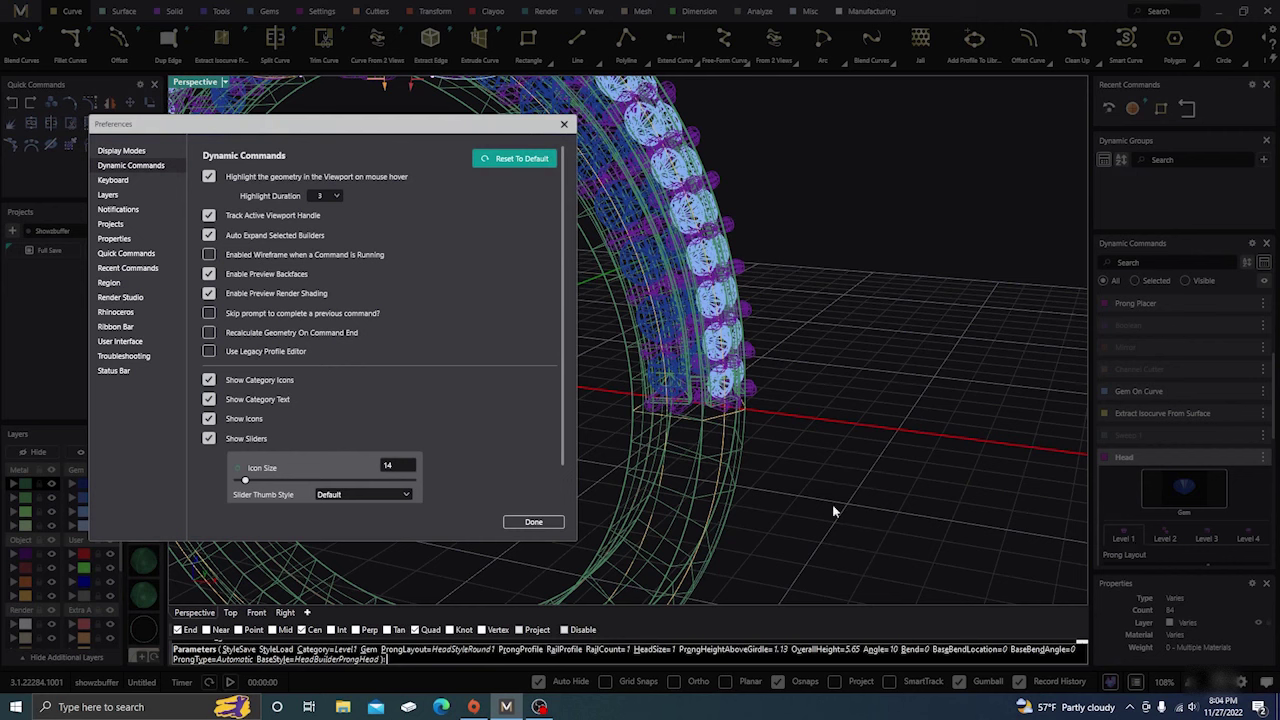
left_click(208, 399)
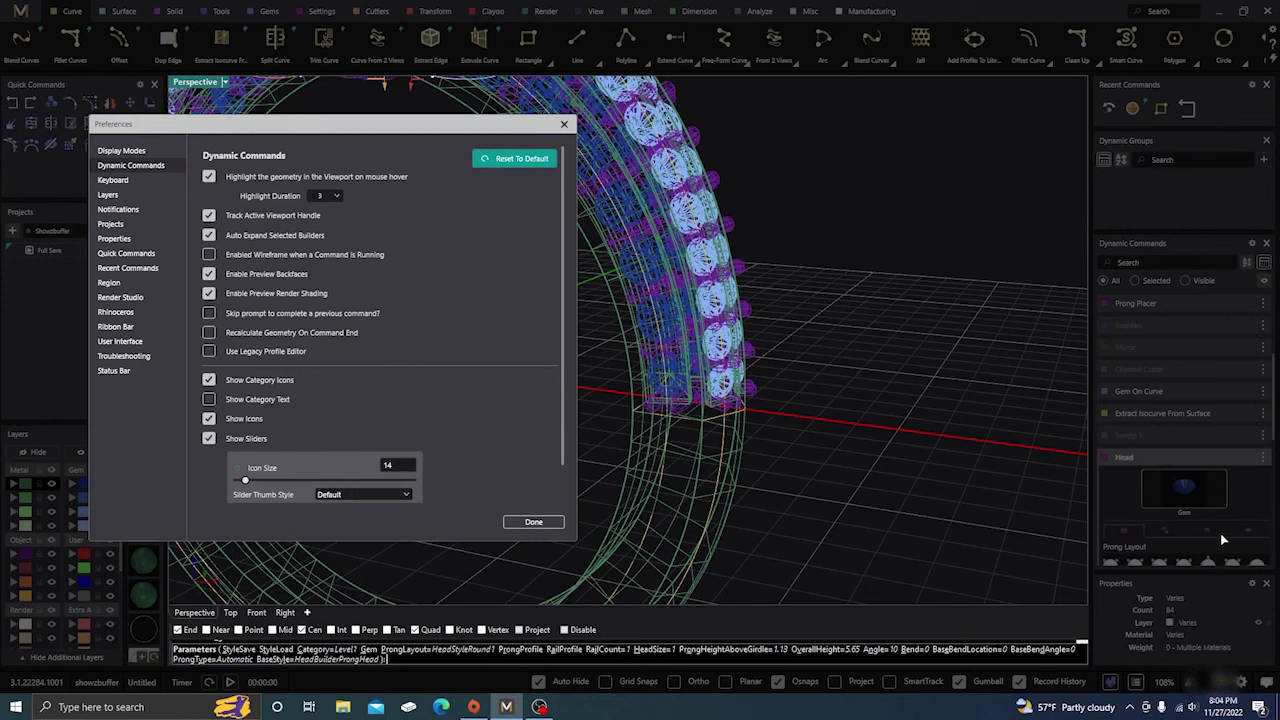
left_click(209, 401)
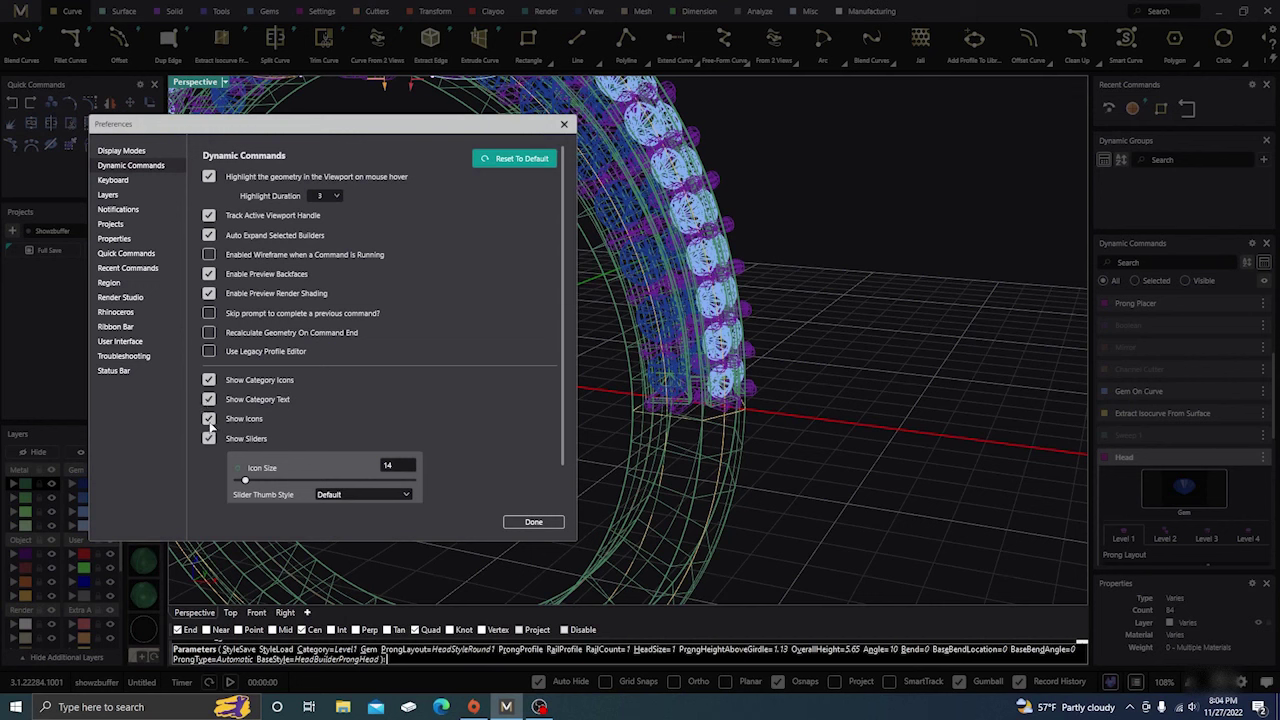
Step: Switch Show Icons off and back on, close the preferences and examine the Head builder's parameter list
left_click(209, 420)
left_click(209, 419)
left_click(531, 518)
scroll(1218, 452, "down", 3)
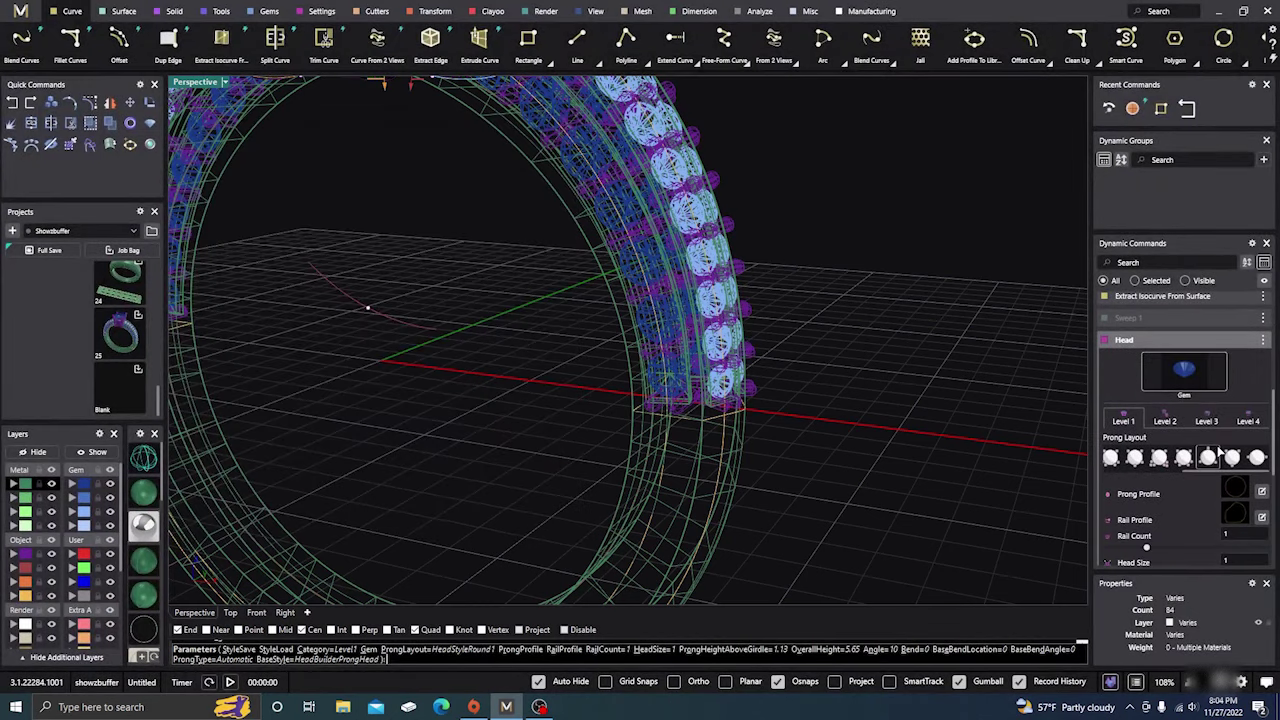
scroll(1216, 419, "down", 1)
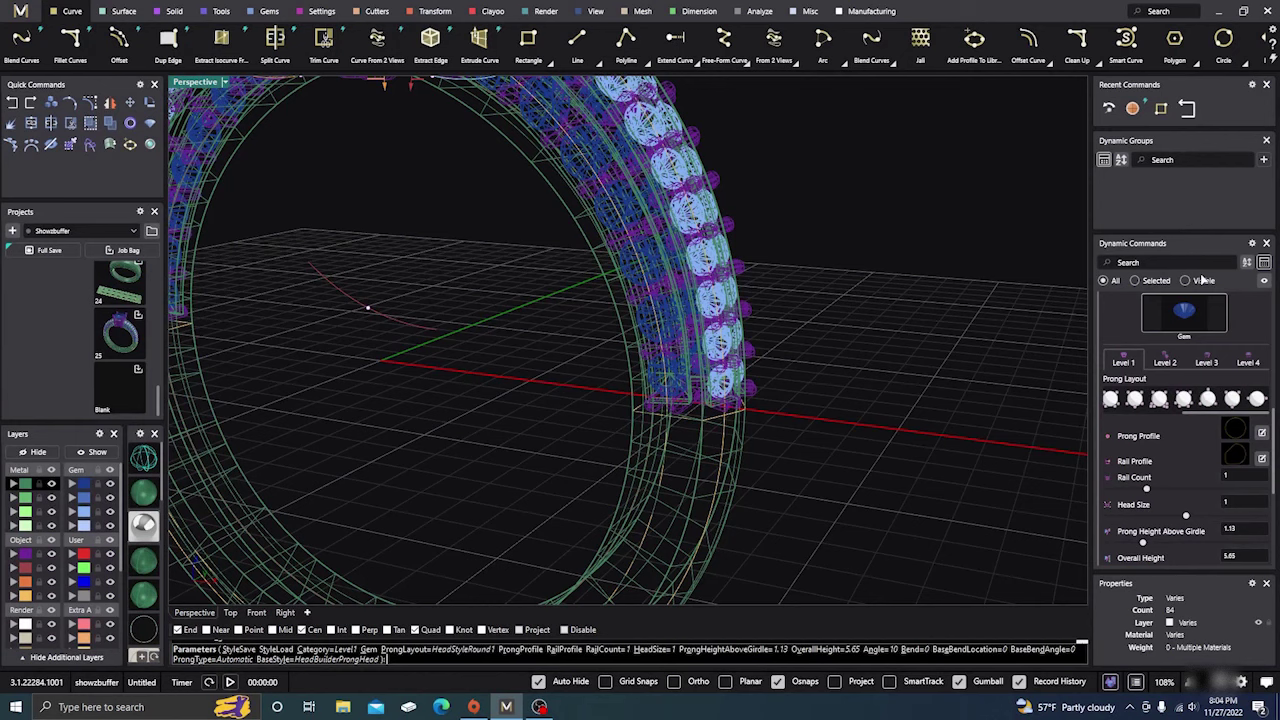
Step: Reopen the Dynamic Commands preferences and switch Show Icons and Show Sliders off and back on to compare the Head parameters
left_click(1252, 244)
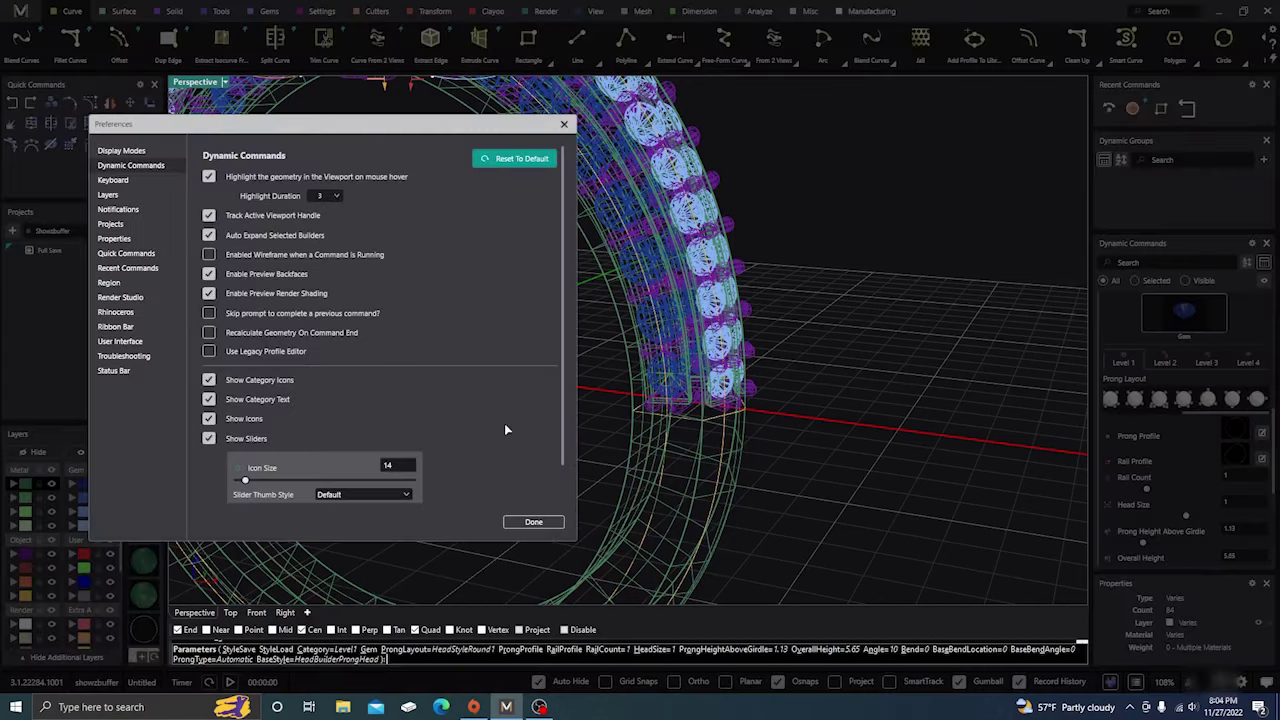
left_click(209, 419)
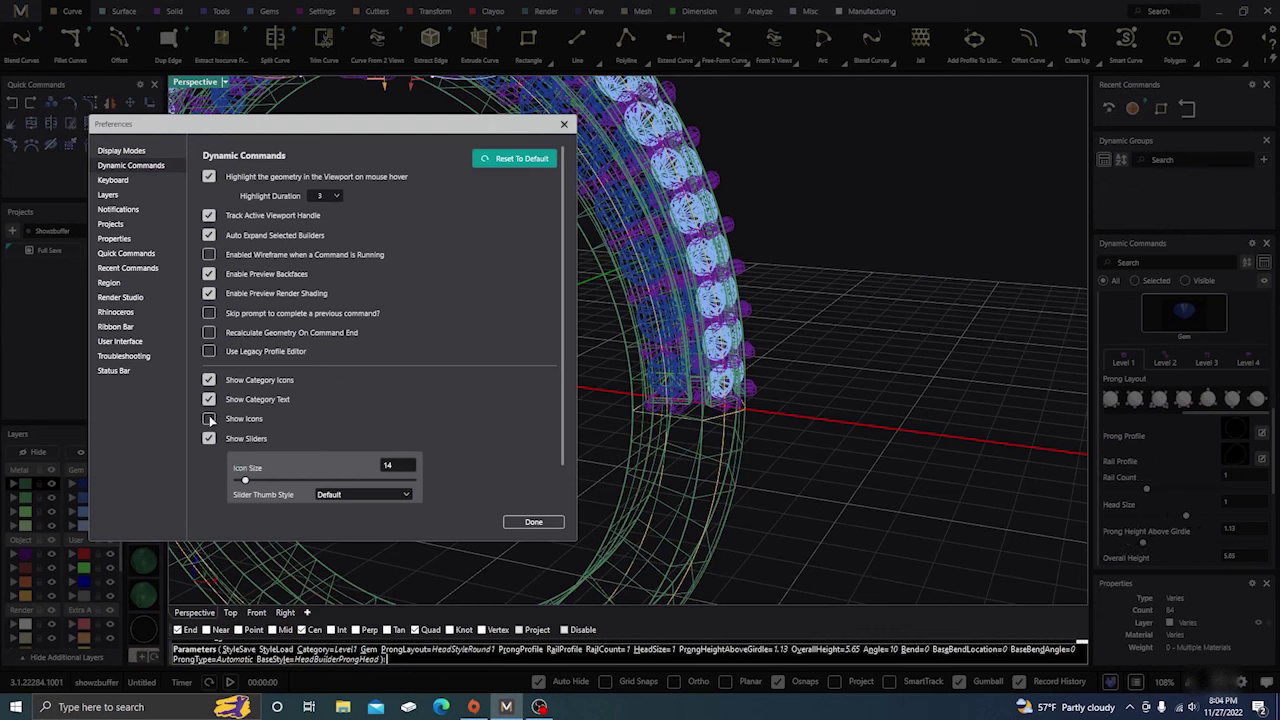
left_click(209, 419)
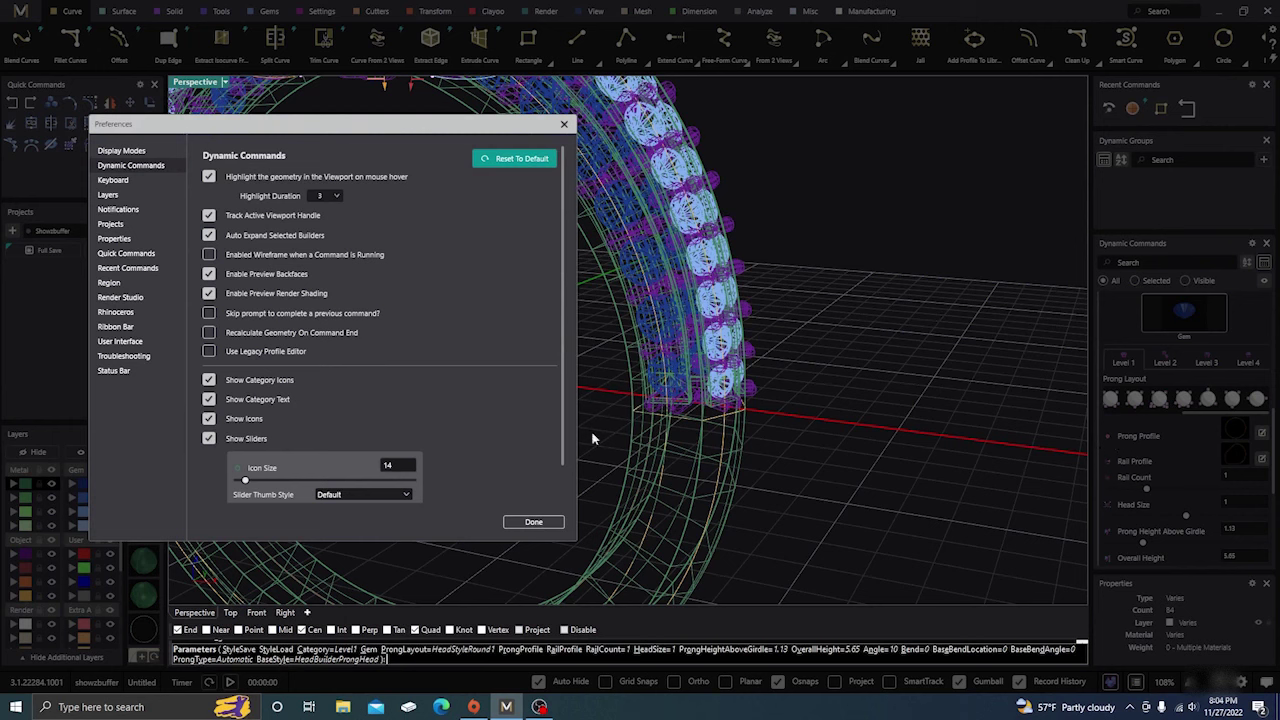
left_click(209, 419)
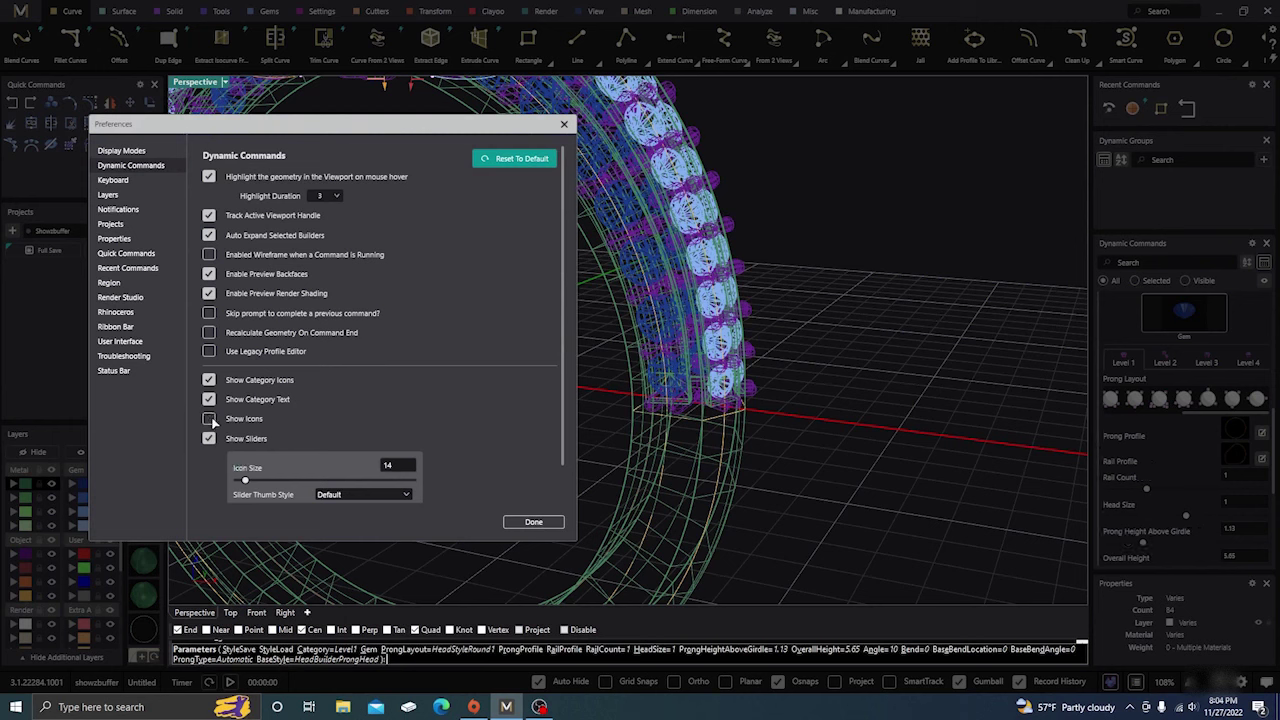
left_click(209, 419)
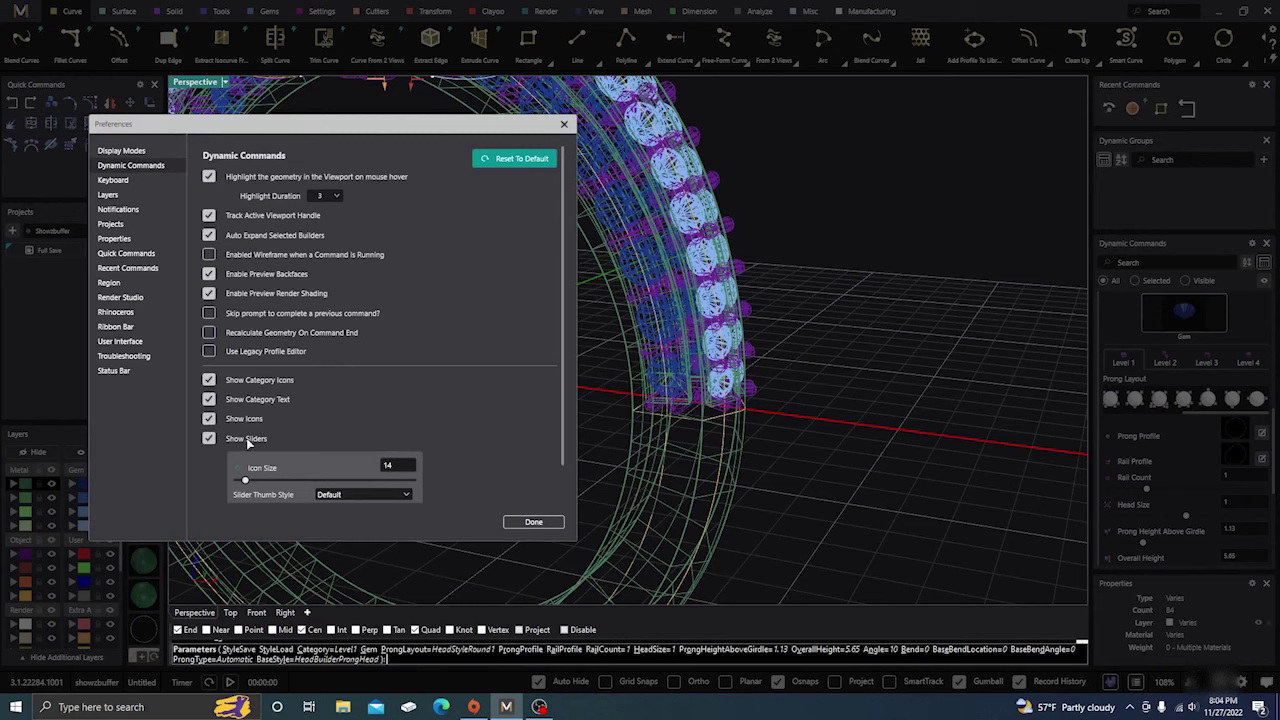
left_click(209, 439)
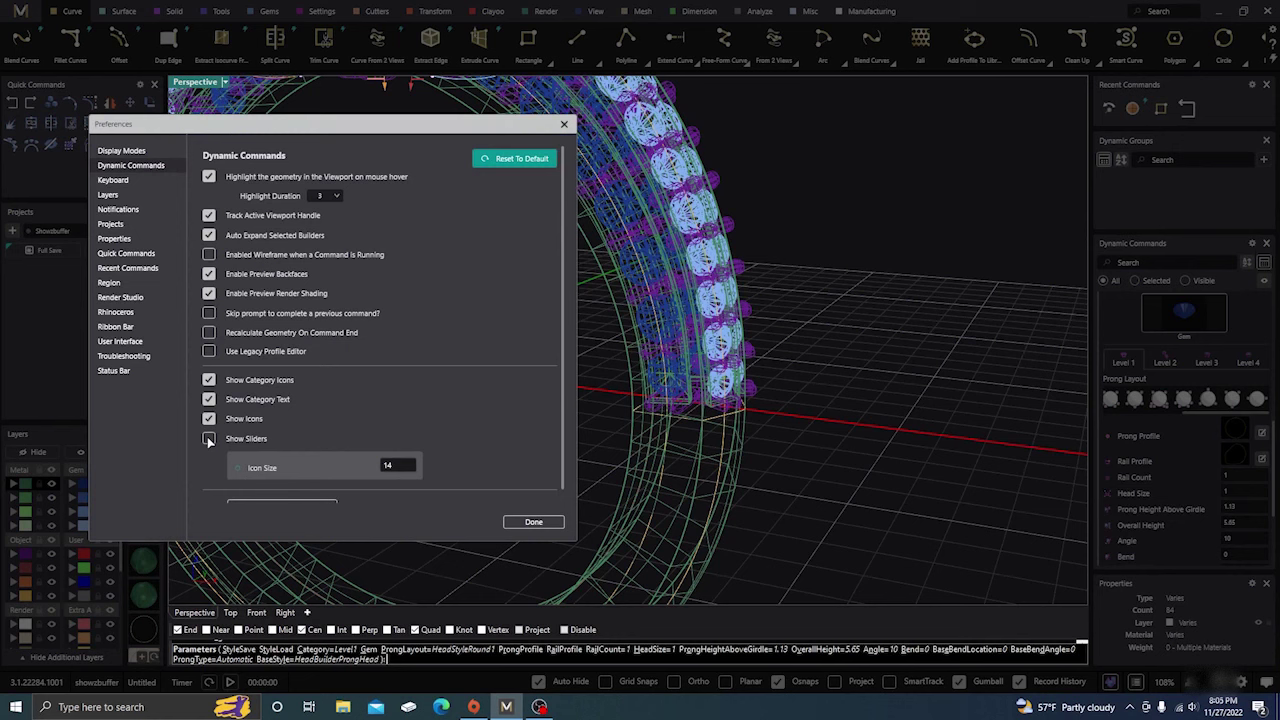
left_click(209, 439)
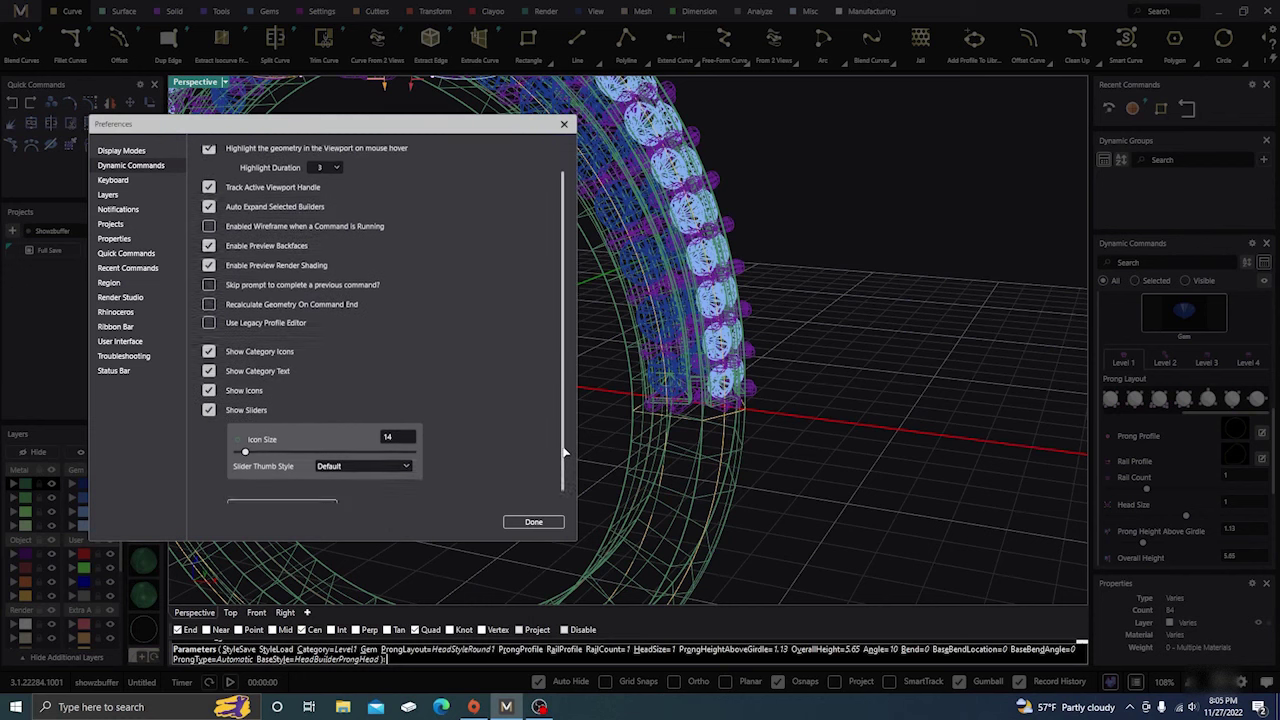
Step: Set the Dynamic Commands Icon Size to 34
scroll(338, 420, "down", 1)
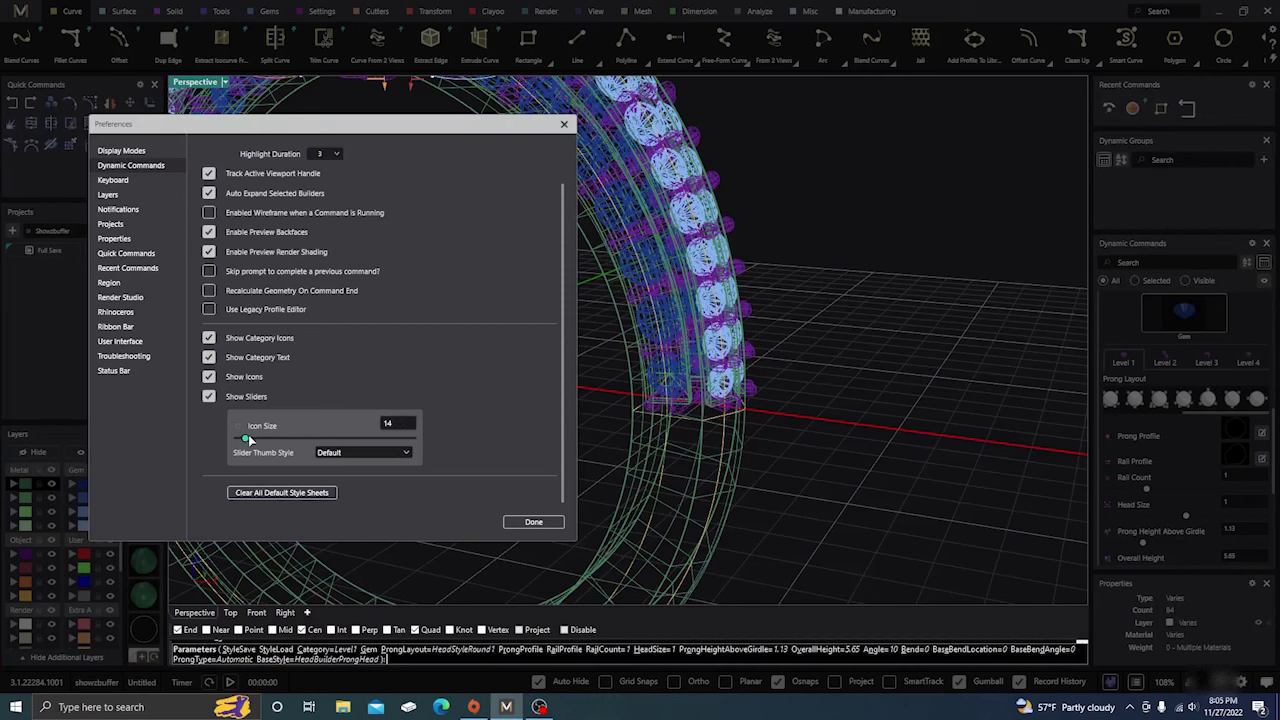
left_click_drag(261, 443, 286, 453)
scroll(490, 376, "down", 1)
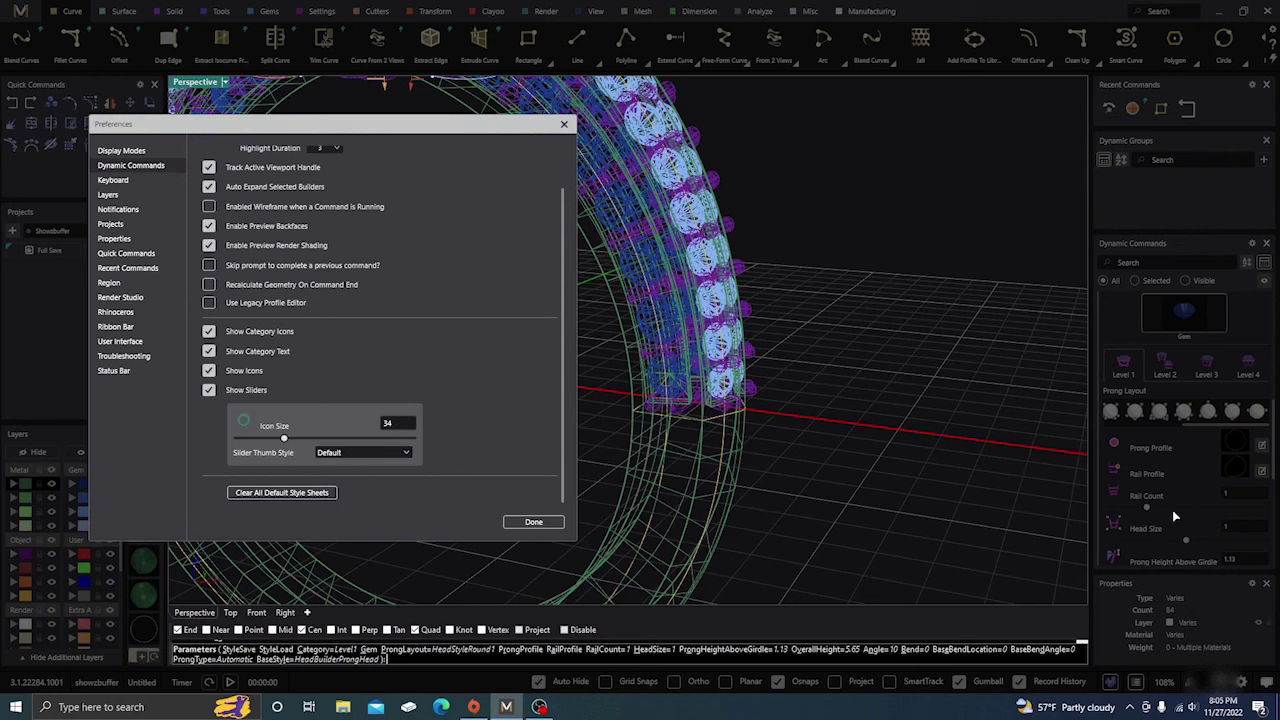
Step: Try the Open Circle slider thumb style and set Slider Thumb Style to Triangle
left_click(396, 455)
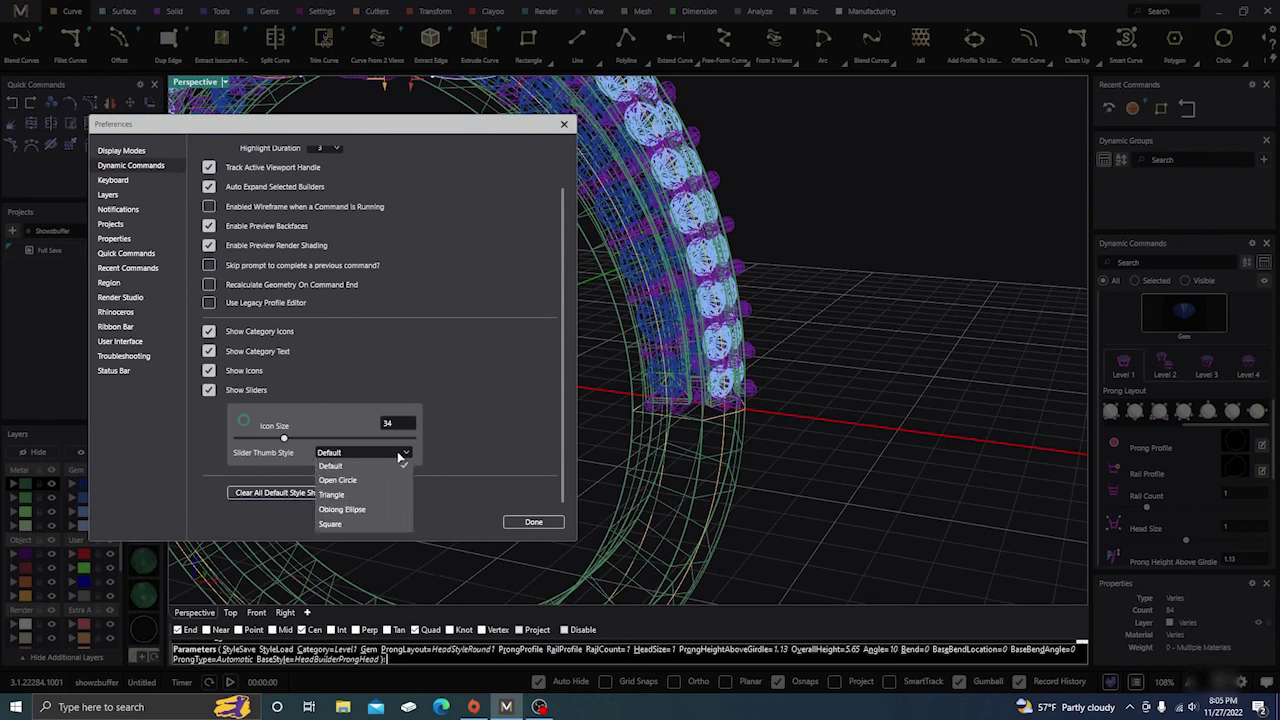
left_click(350, 481)
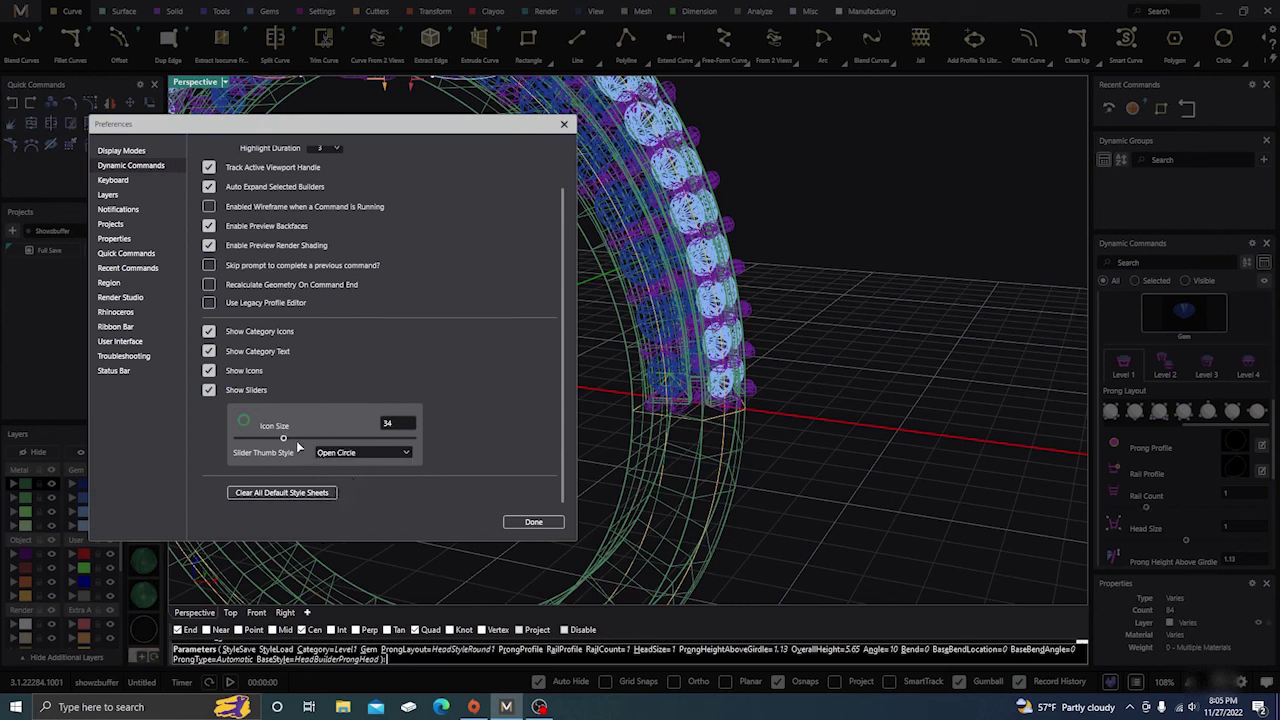
left_click(406, 452)
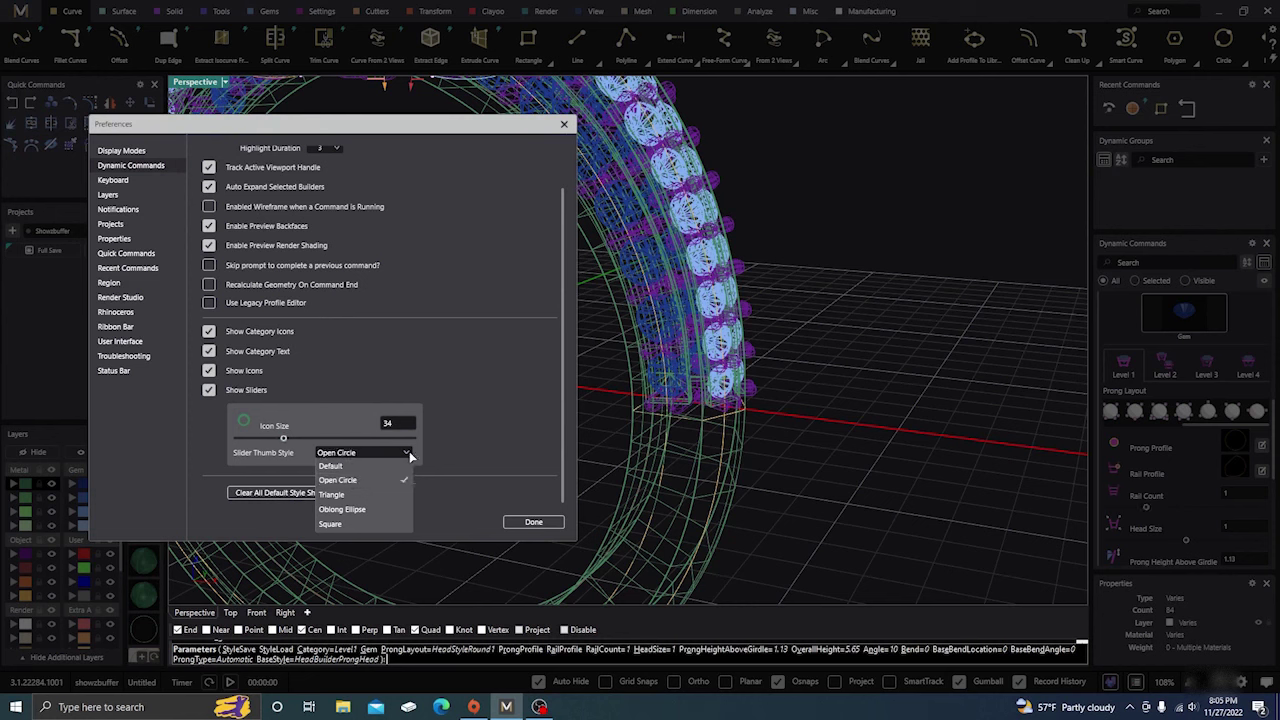
left_click(351, 494)
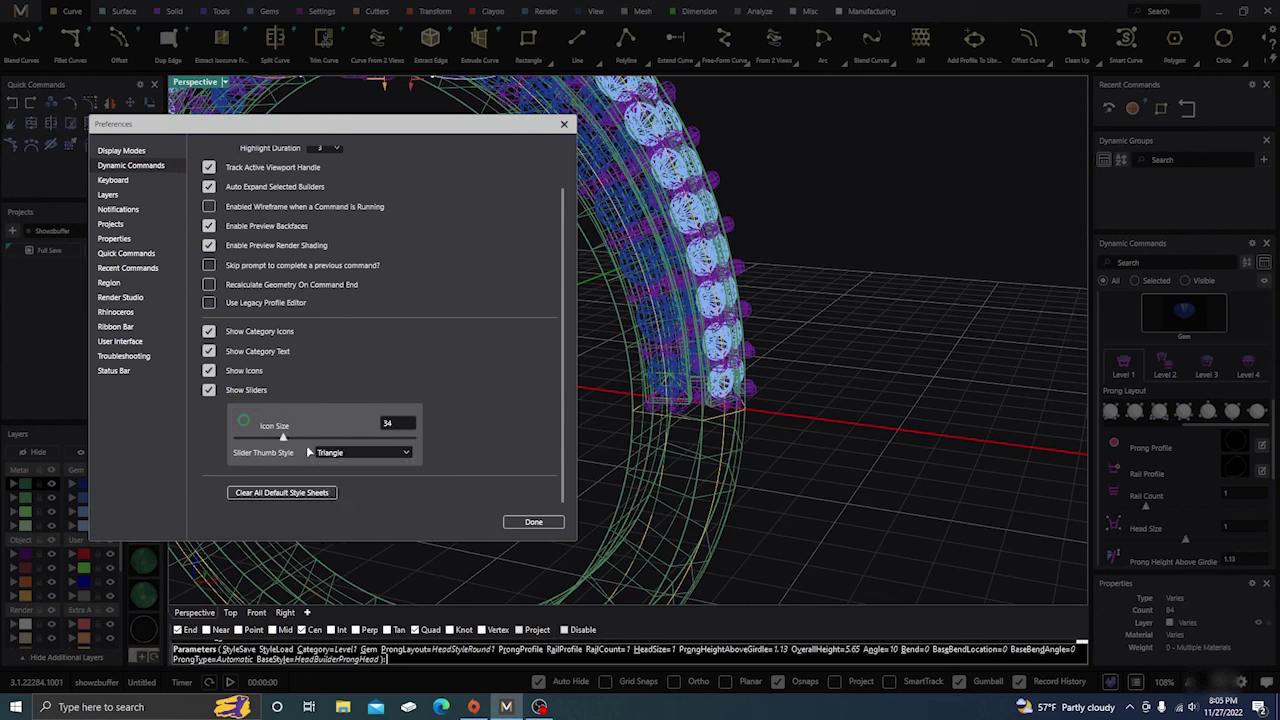
Step: Try the Oblong Ellipse, Square and Open Circle slider thumb styles for the Dynamic Commands sliders
left_click(406, 453)
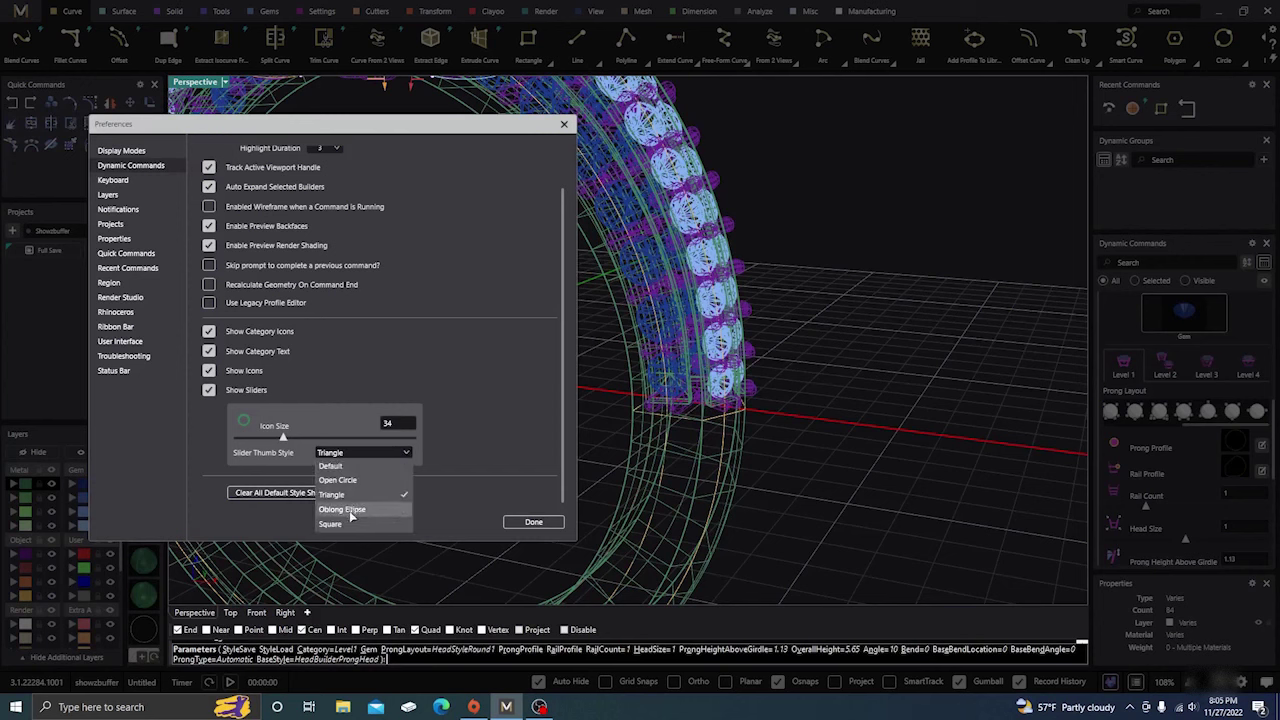
left_click(345, 510)
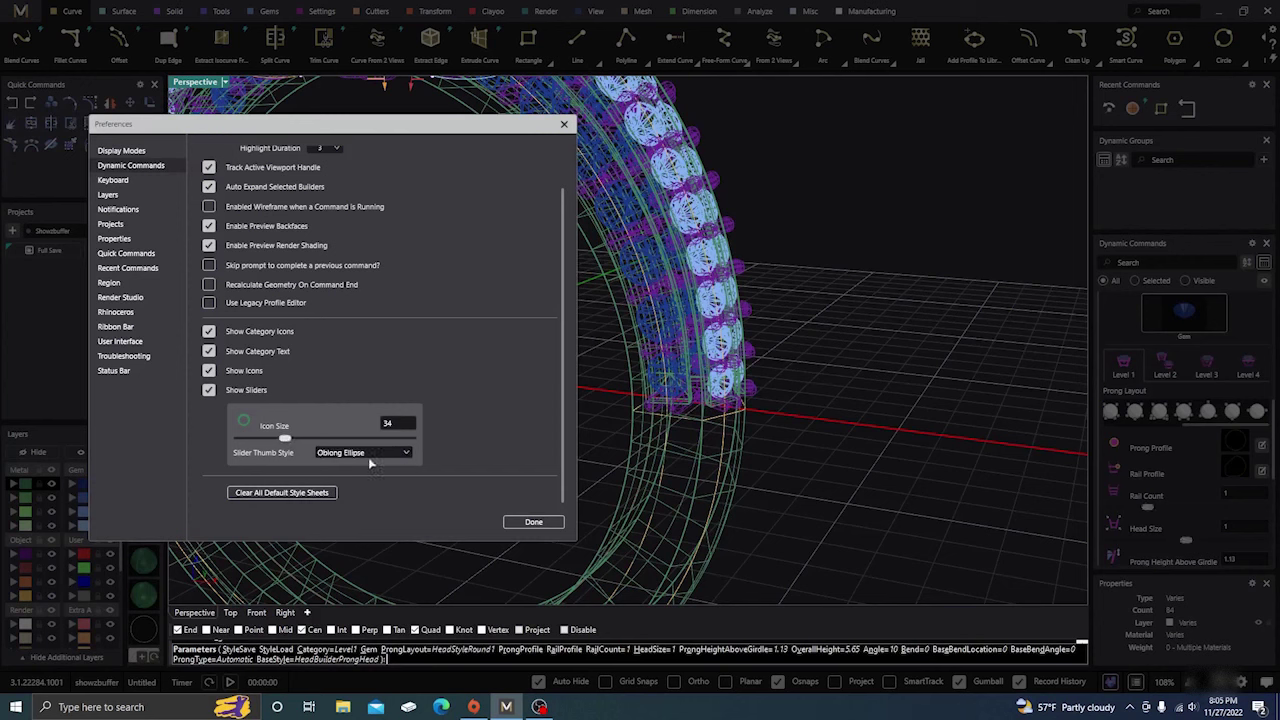
left_click(406, 453)
left_click(349, 526)
left_click(407, 453)
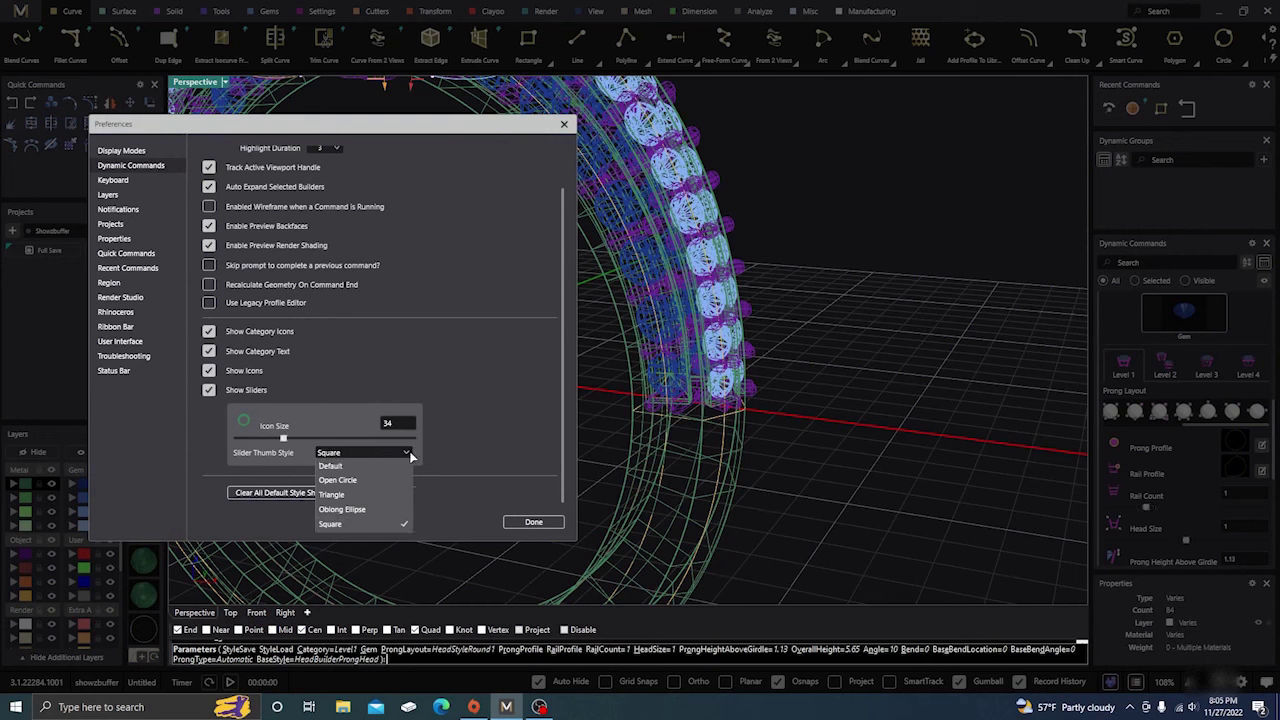
left_click(356, 479)
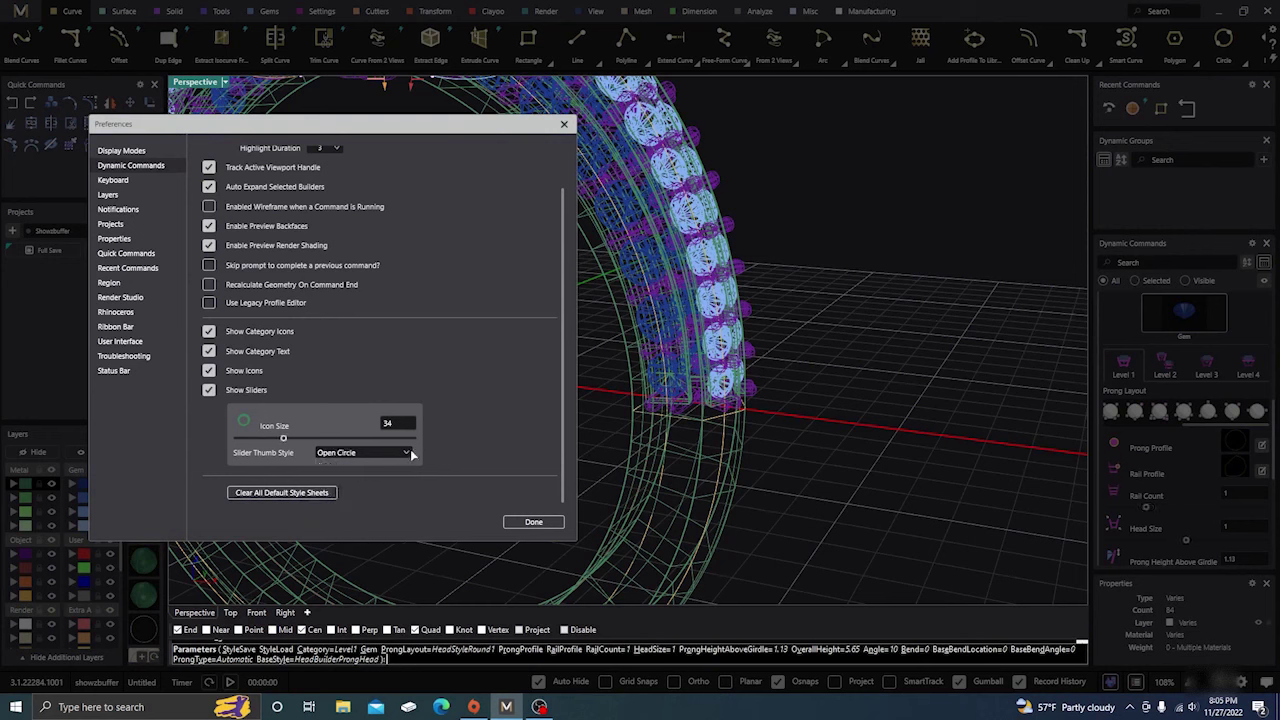
Step: Set Slider Thumb Style to Default, review the Dynamic Commands options and close the preferences
left_click(409, 449)
left_click(364, 465)
scroll(440, 345, "up", 2)
scroll(461, 338, "down", 2)
left_click(531, 523)
Step: Examine the whole gem-set ring, its prong head and pavé band from several angles in the Perspective view
scroll(879, 435, "down", 10)
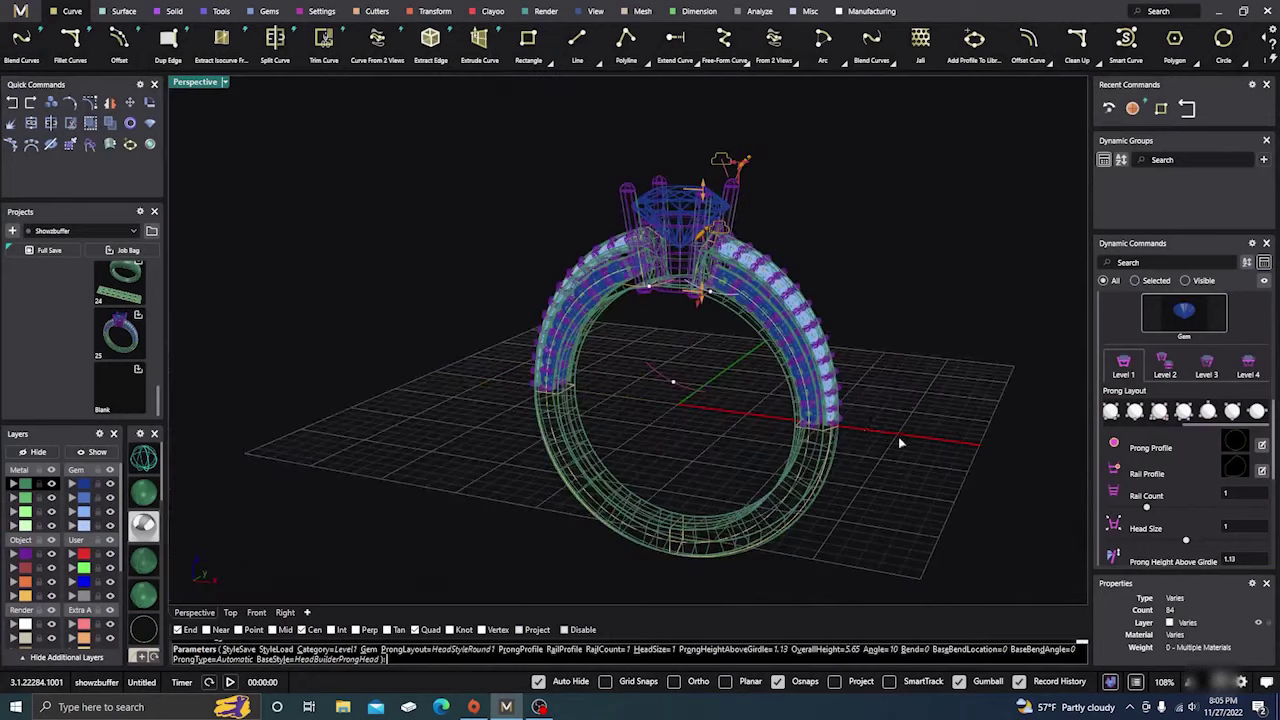
right_click_drag(530, 351, 490, 404)
scroll(580, 400, "up", 3)
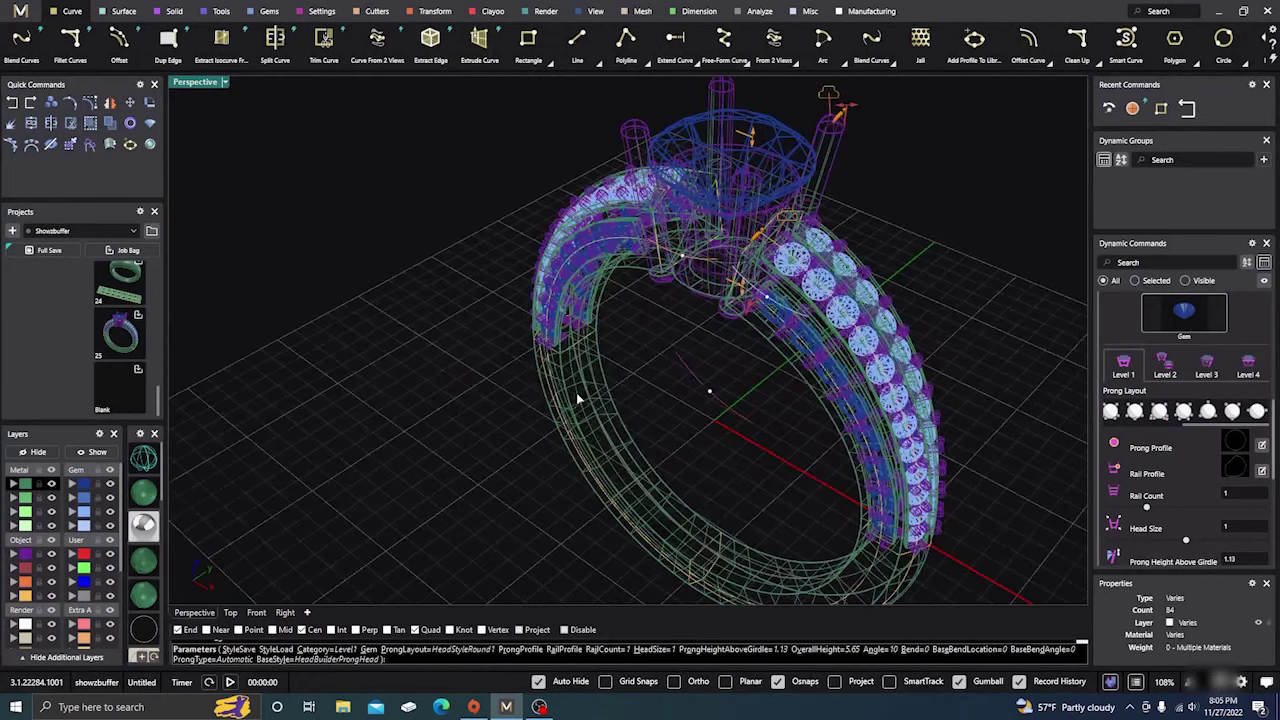
scroll(580, 400, "down", 4)
right_click_drag(677, 414, 816, 481)
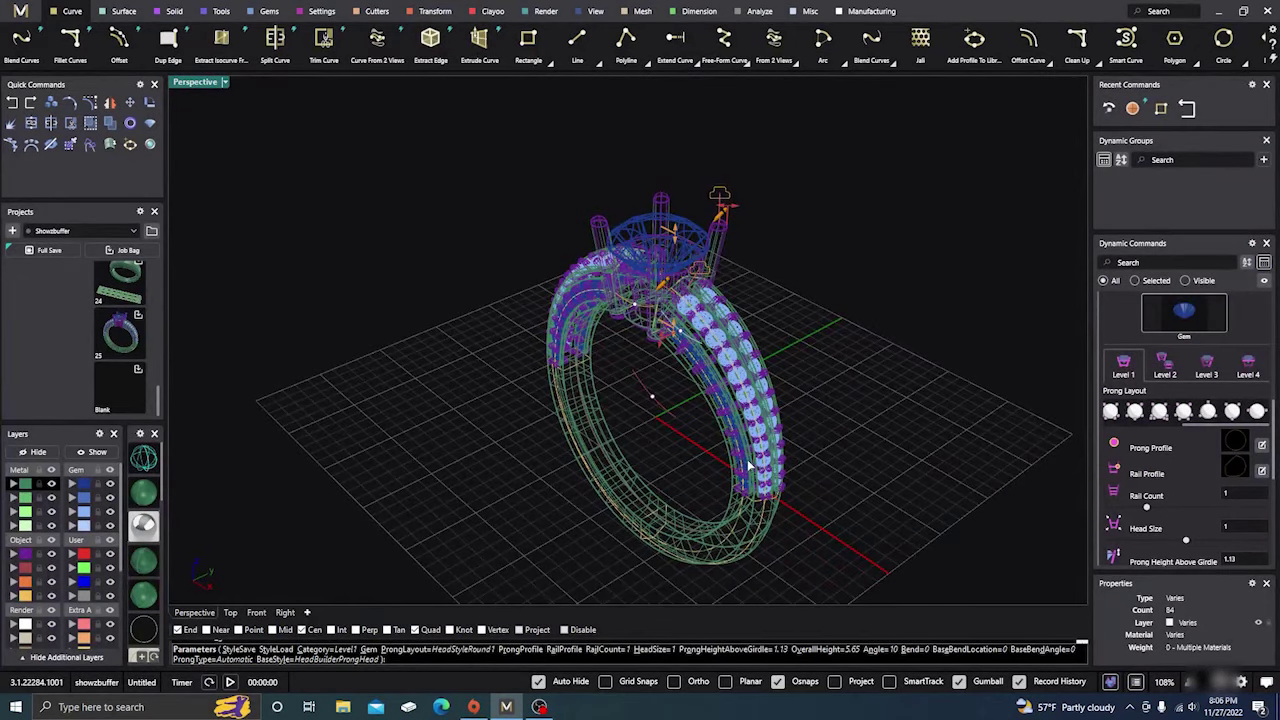
right_click_drag(609, 517, 528, 523)
scroll(615, 495, "down", 3)
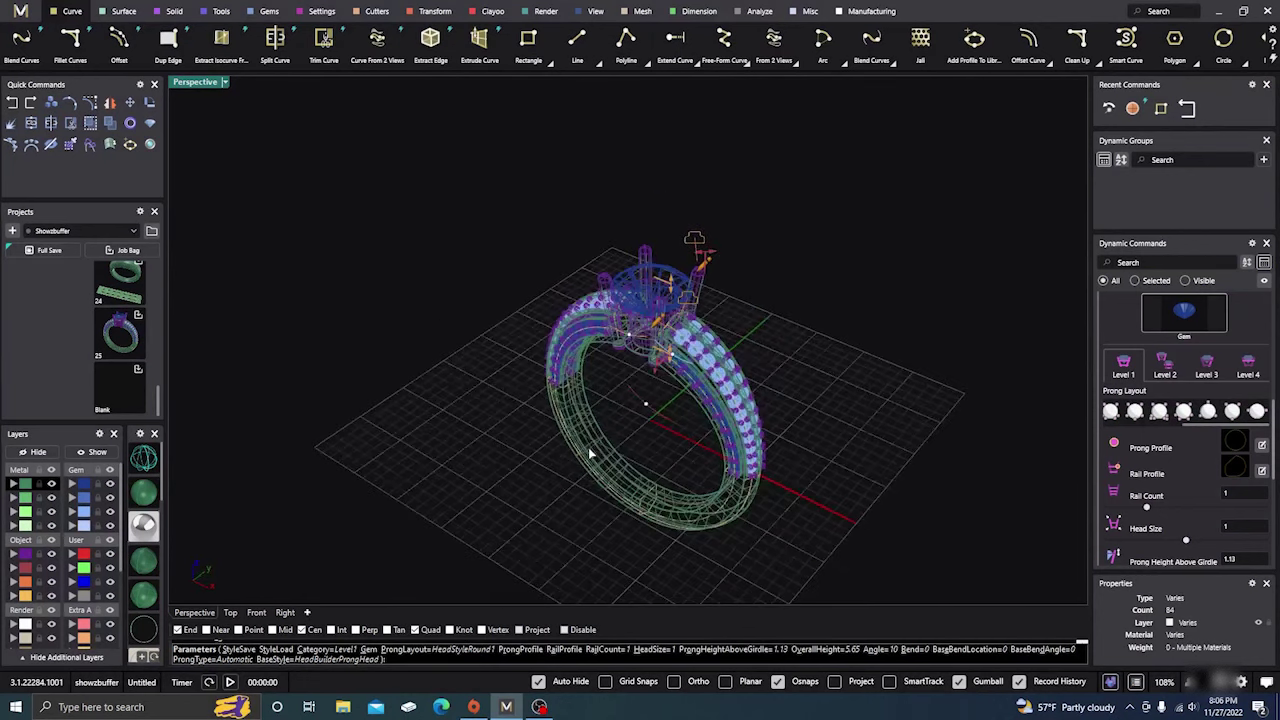
right_click_drag(615, 495, 654, 432)
scroll(670, 419, "up", 4)
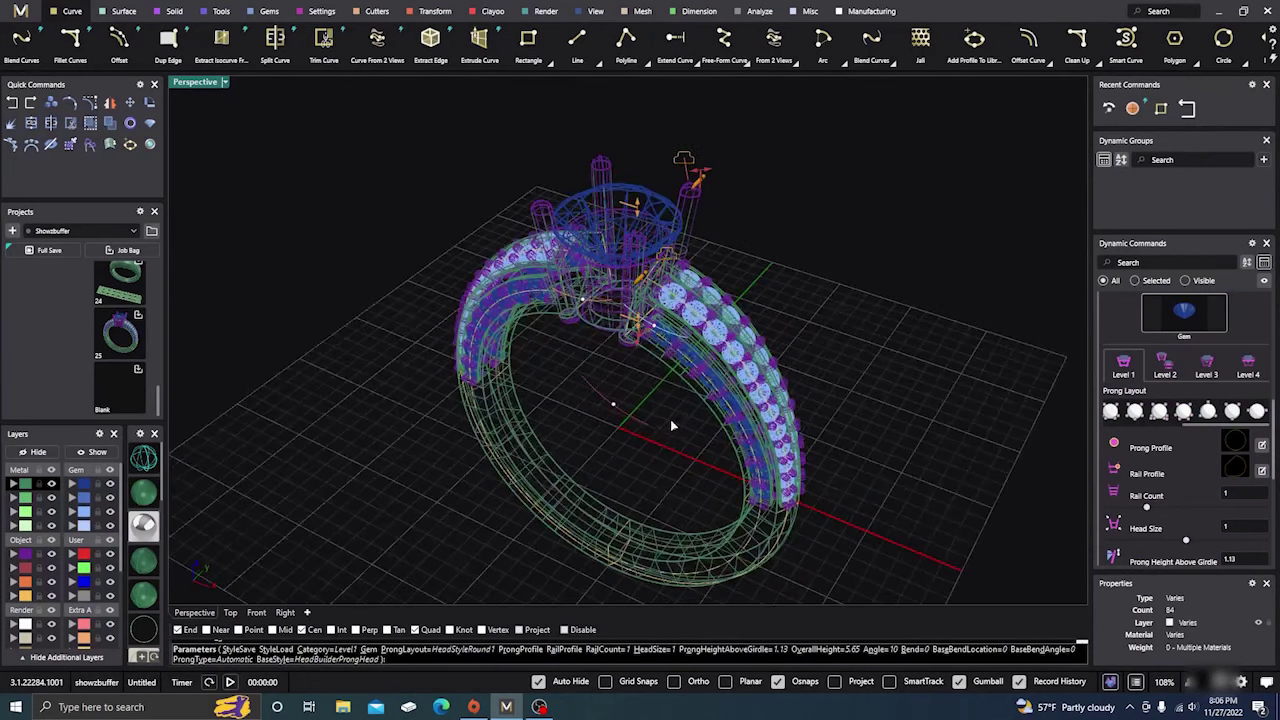
right_click_drag(663, 492, 706, 516)
scroll(678, 510, "up", 4)
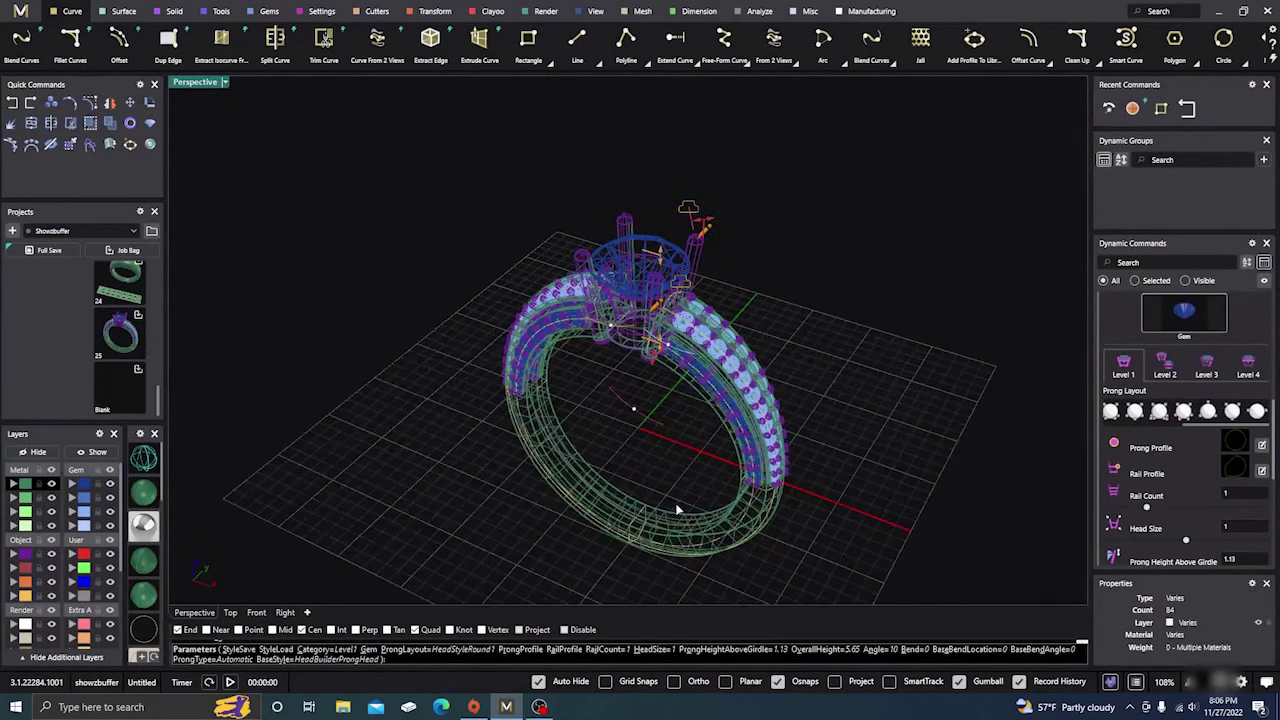
scroll(676, 509, "down", 3)
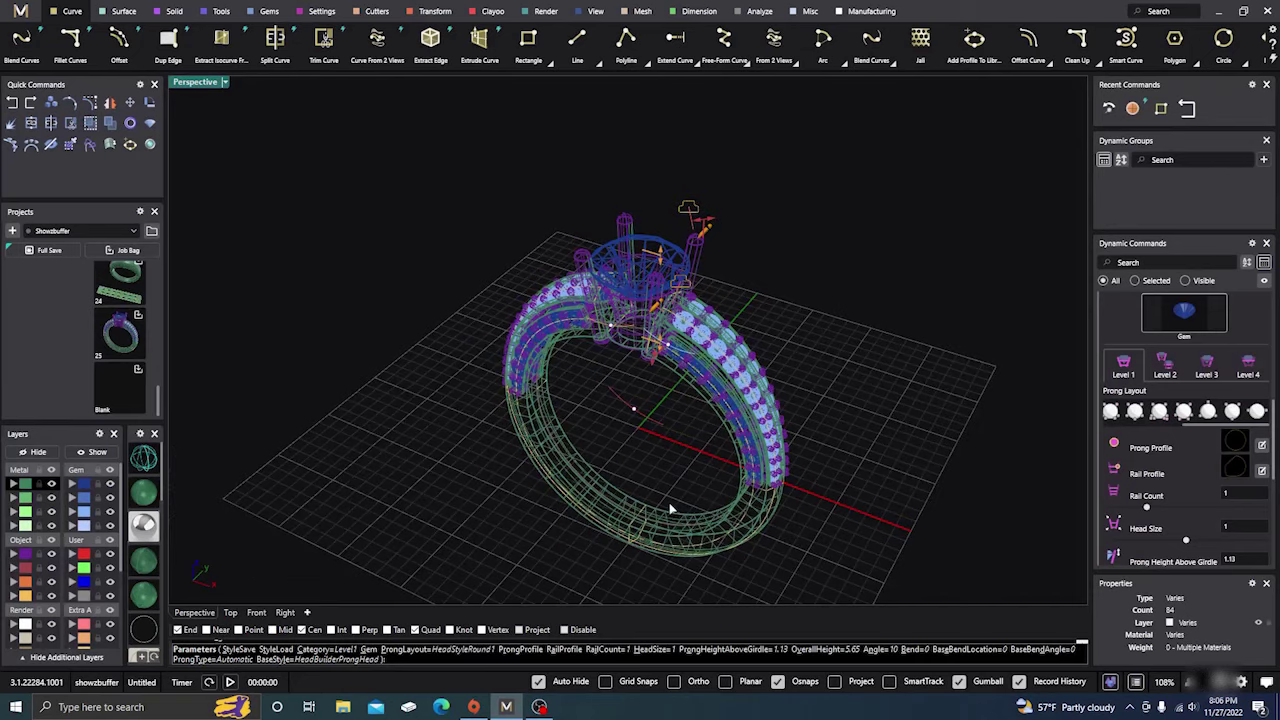